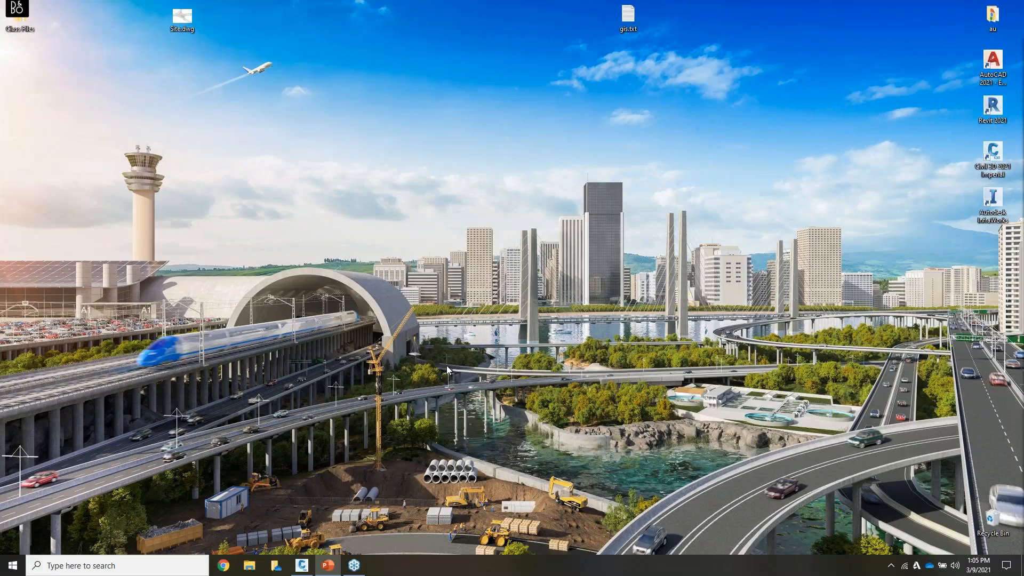
Step: Switch to the Cul-de-Sac drawing in Civil 3D and examine the properties of the curb return arc on the side road's east side
click(306, 569)
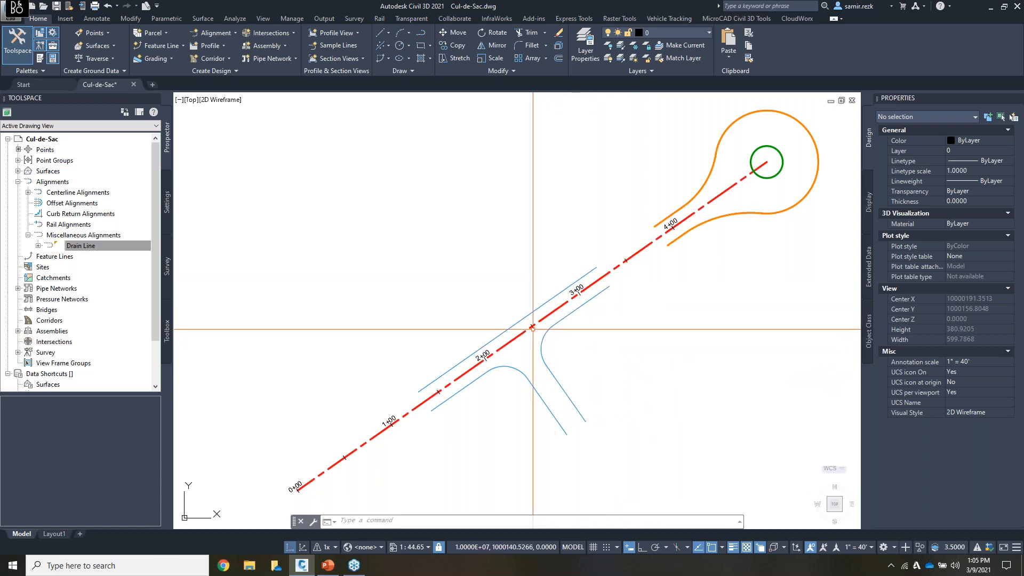
scroll(527, 374, up, 2)
scroll(527, 374, up, 3)
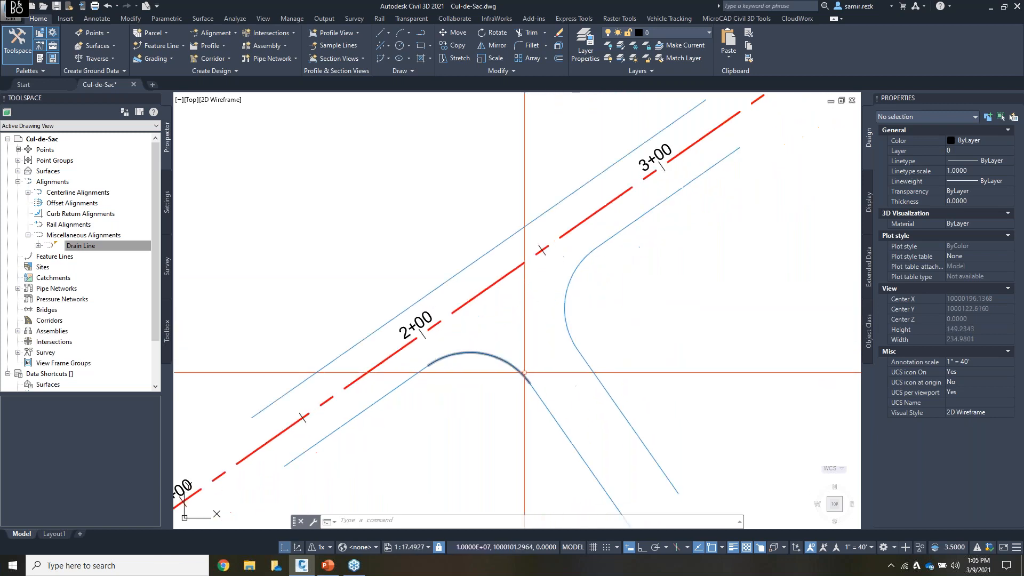
scroll(527, 373, down, 3)
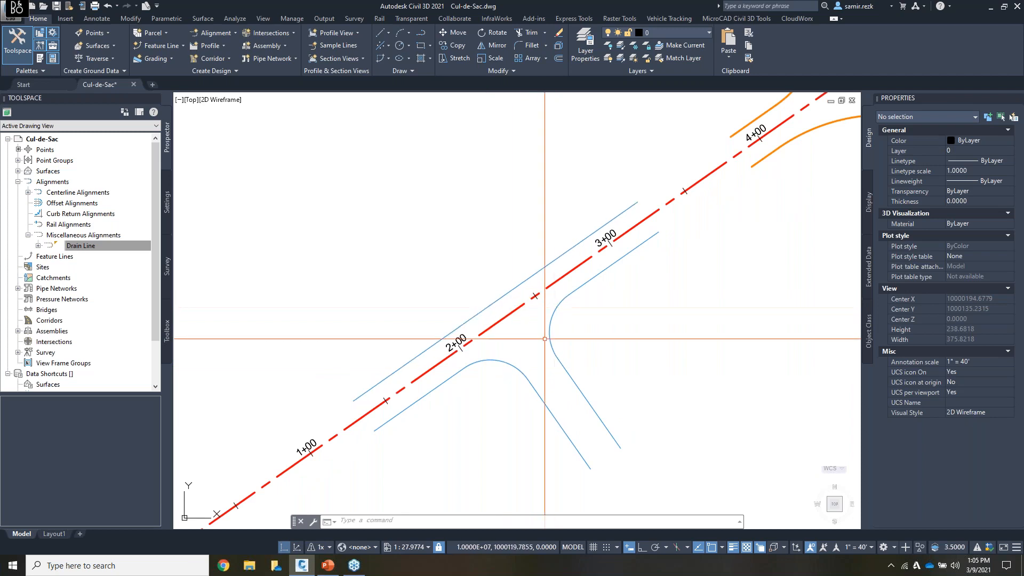
scroll(552, 346, up, 2)
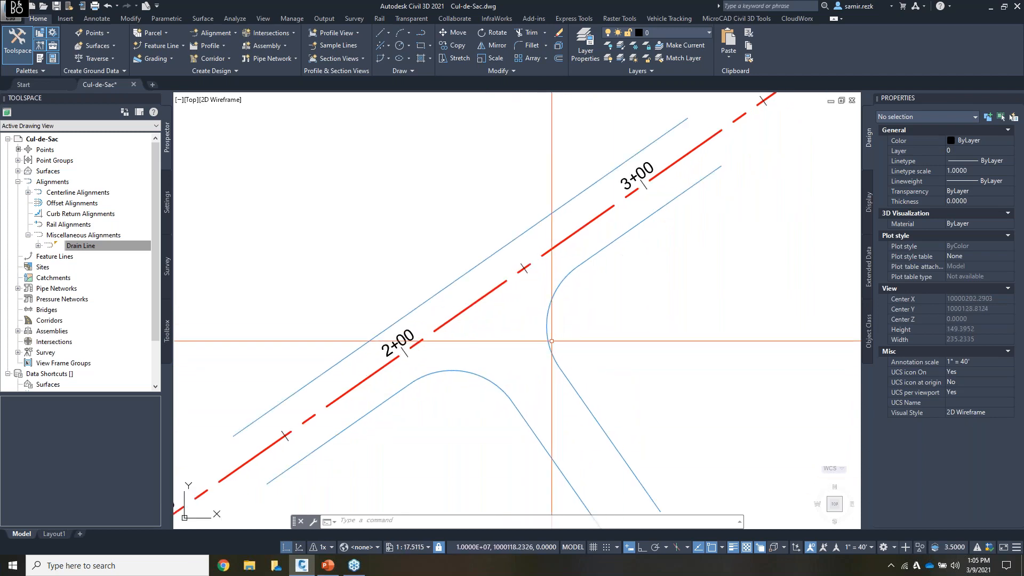
click(551, 327)
middle_drag(568, 313, 548, 290)
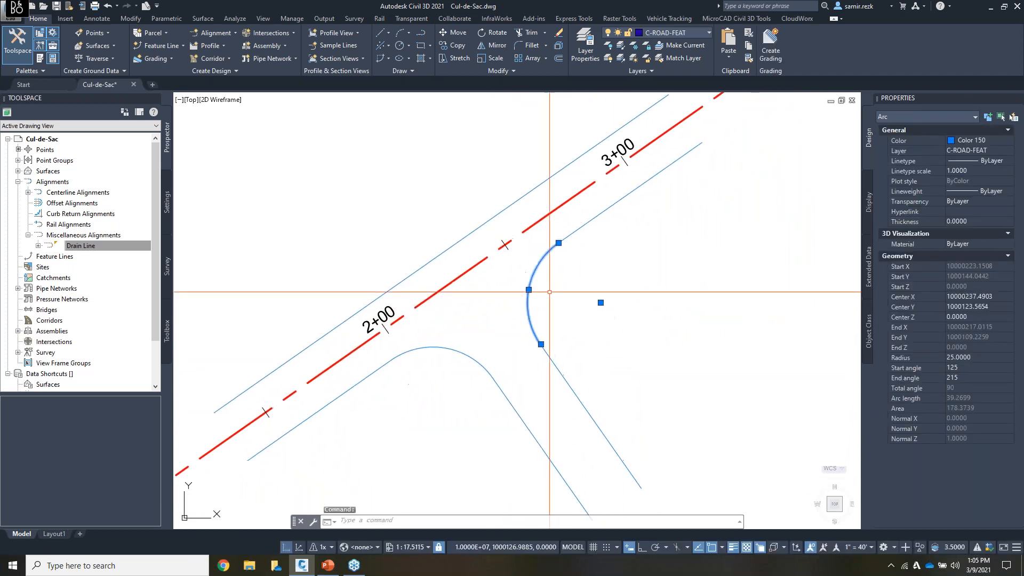
key(Escape)
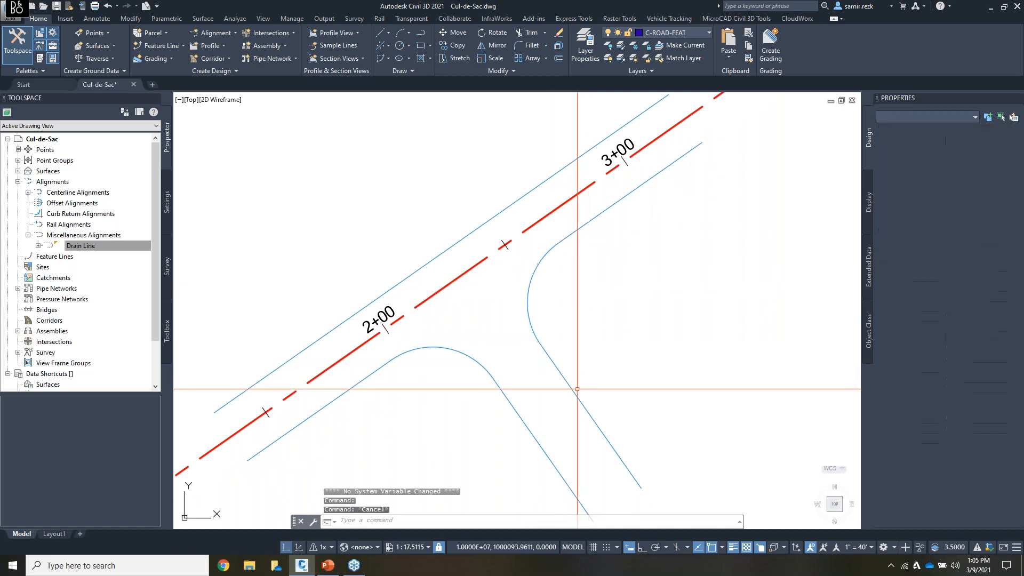
Step: Try stretching the lower end of the side road's east edge line outward, and undo the stretch
middle_drag(619, 402, 606, 345)
click(606, 346)
click(575, 379)
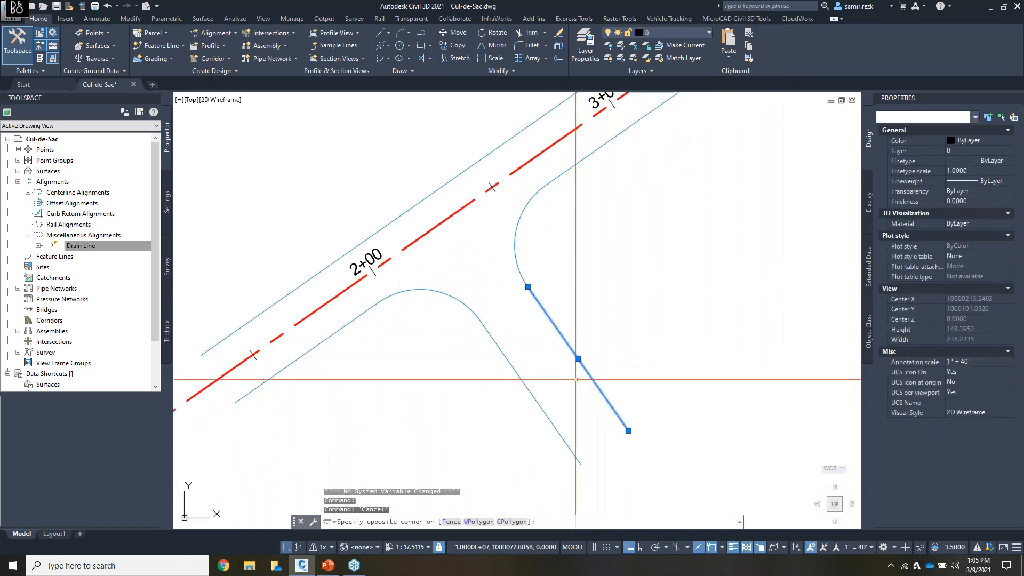
click(628, 430)
click(686, 396)
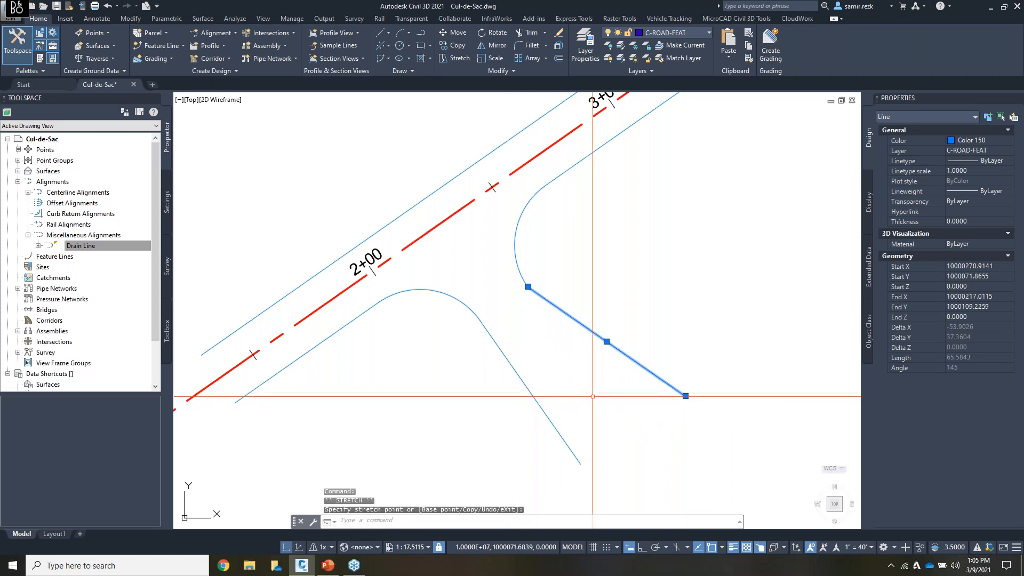
key(Escape)
key(Escape)
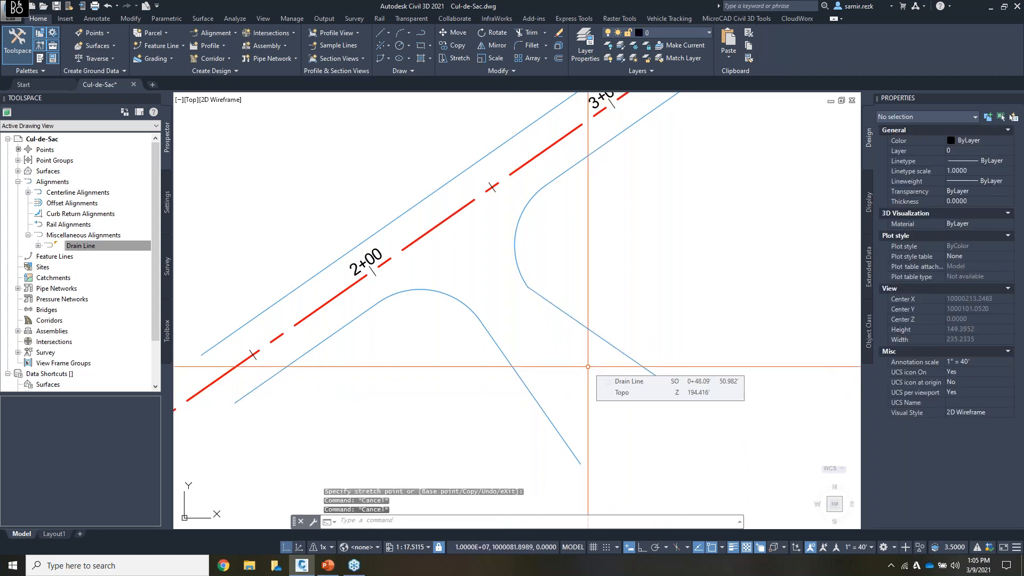
key(ctrl+z)
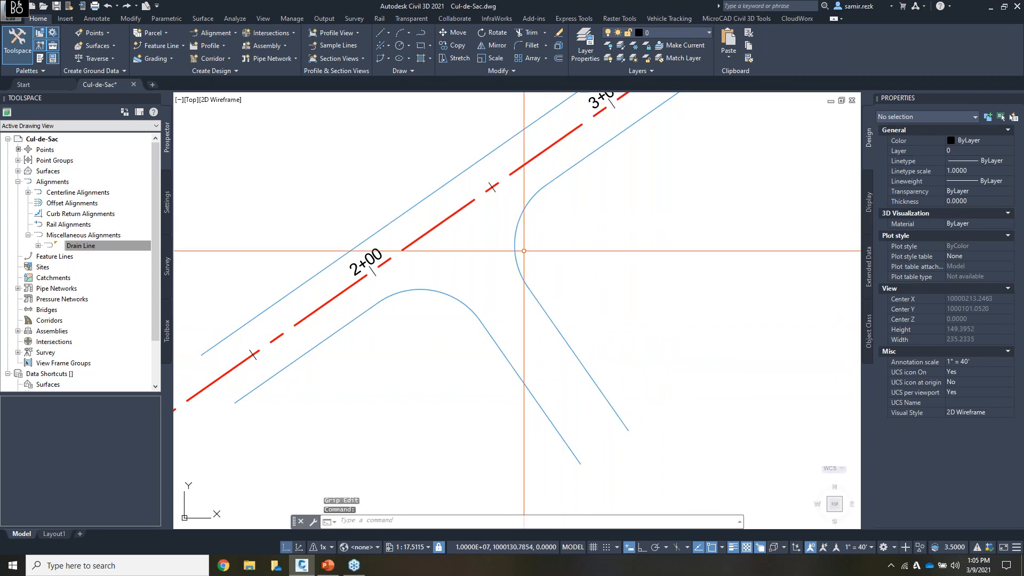
Step: Switch the workspace to Drafting & Annotation and display the parametric constraint tools
click(892, 547)
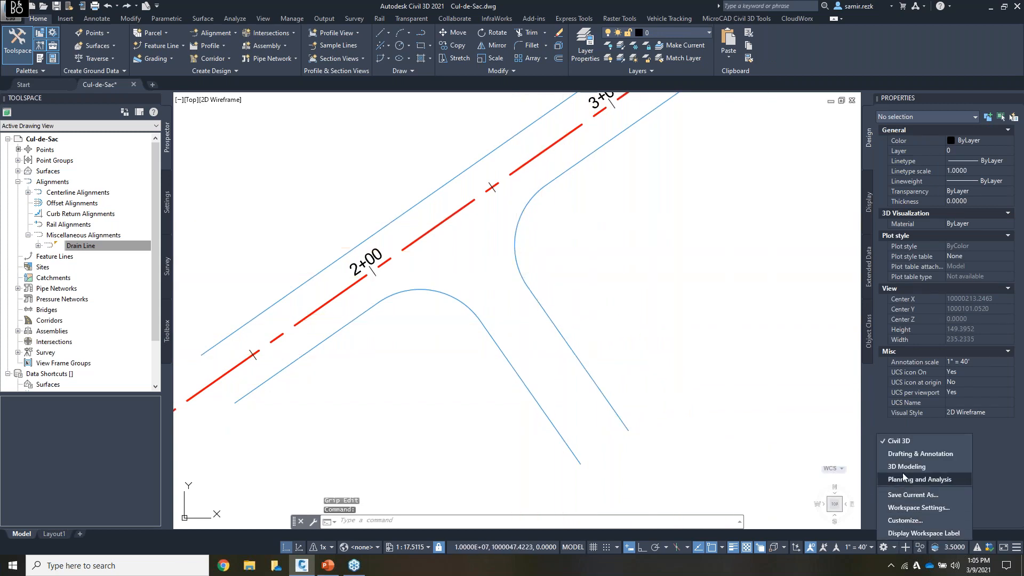
click(921, 455)
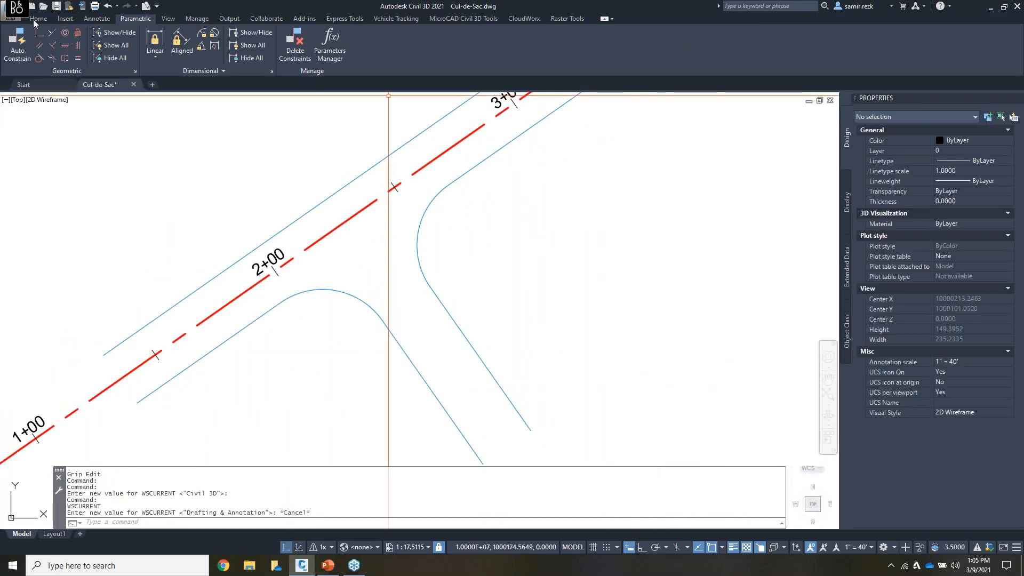
click(35, 18)
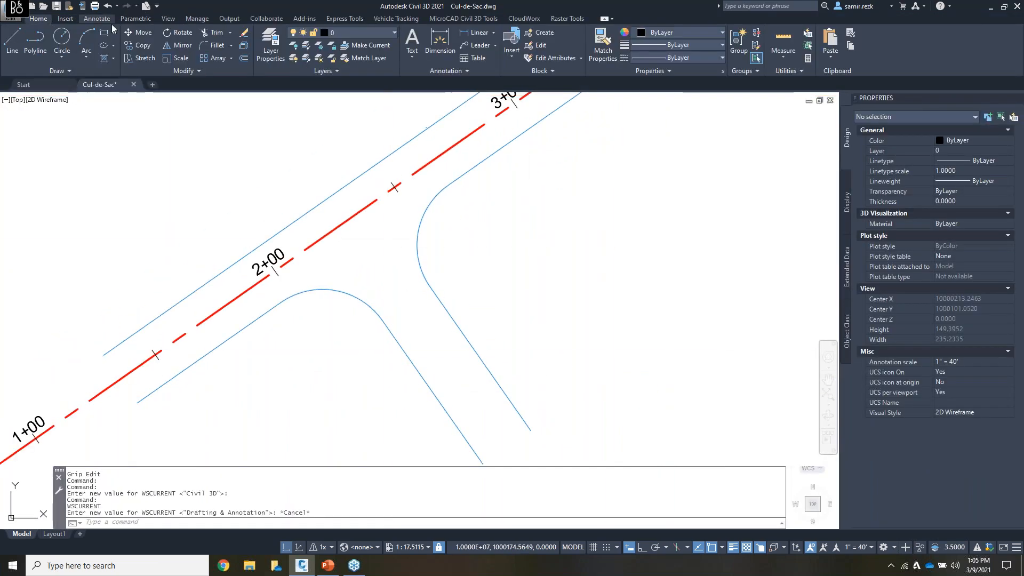
click(141, 19)
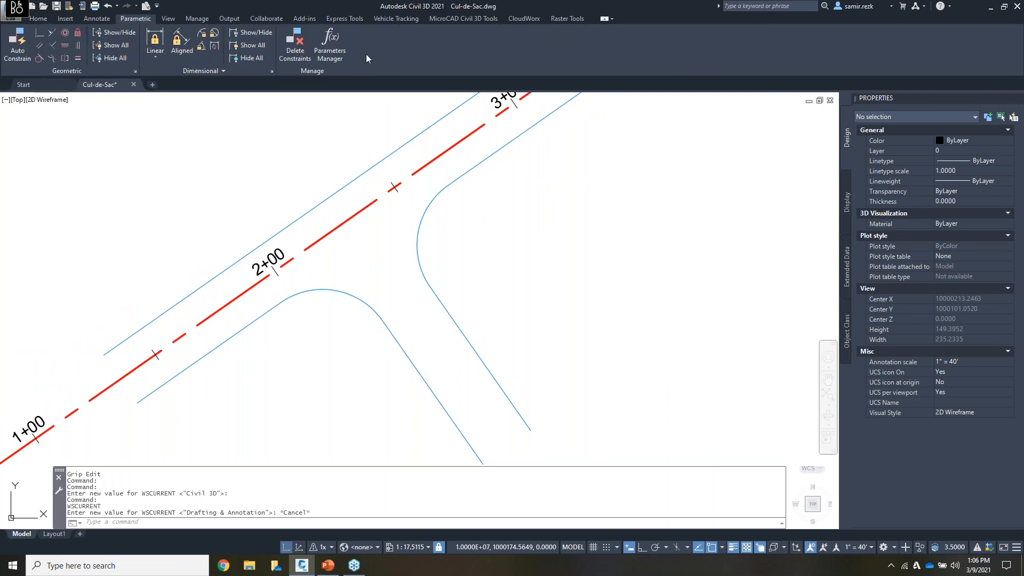
Step: Add a coincident constraint joining the east curb return arc's lower end to the side road's east edge line
middle_drag(435, 199, 470, 200)
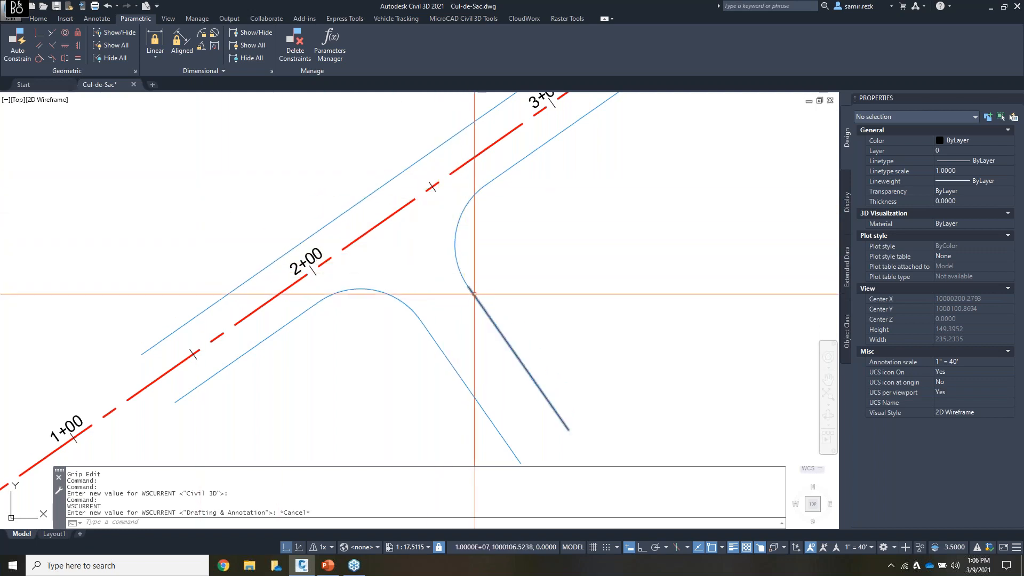
click(40, 34)
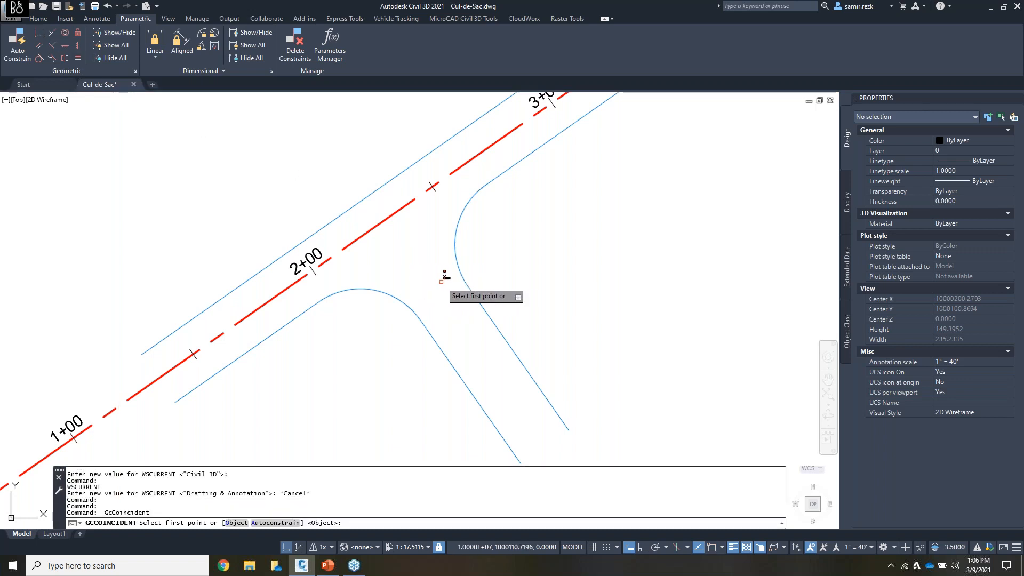
click(468, 286)
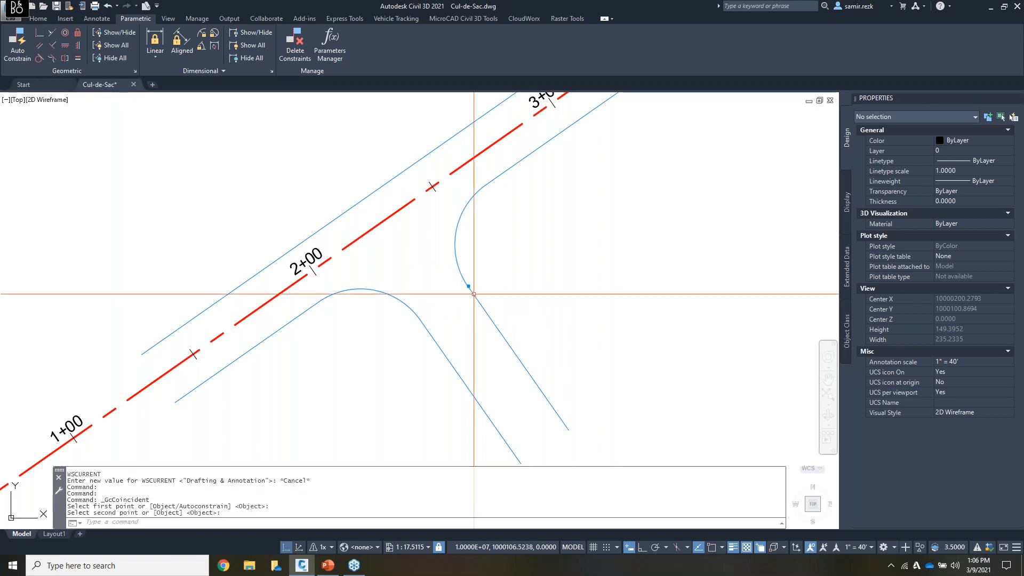
Step: Move the side road's east edge line by its midpoint, and make the arc's free end coincident with the main road's edge line
click(522, 356)
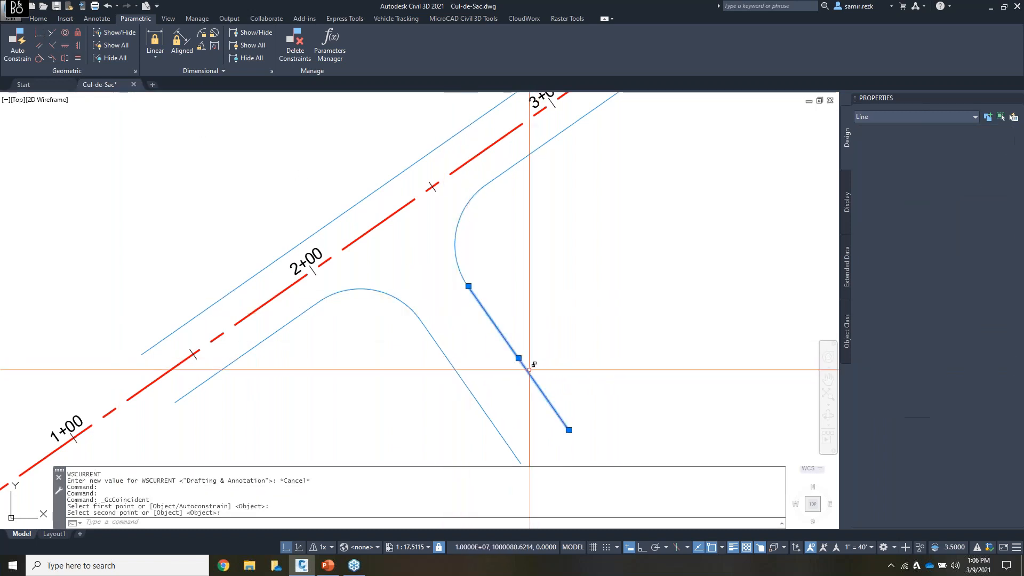
click(518, 358)
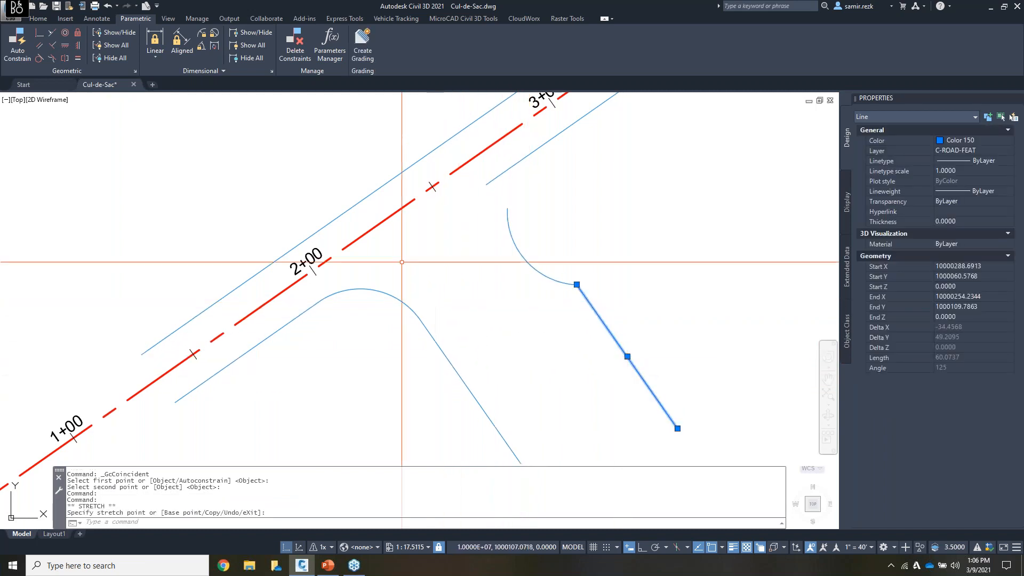
click(38, 35)
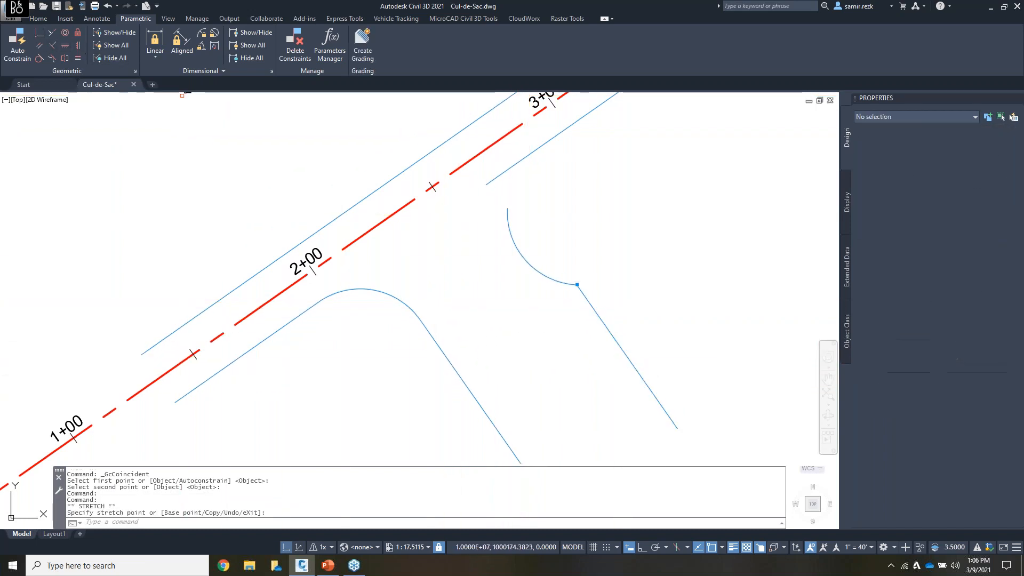
click(510, 212)
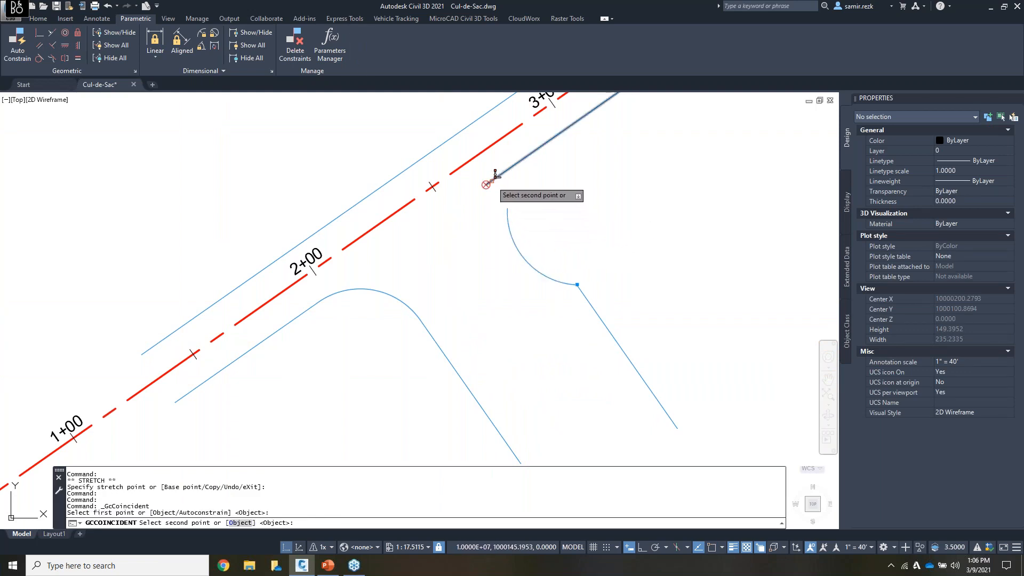
click(486, 184)
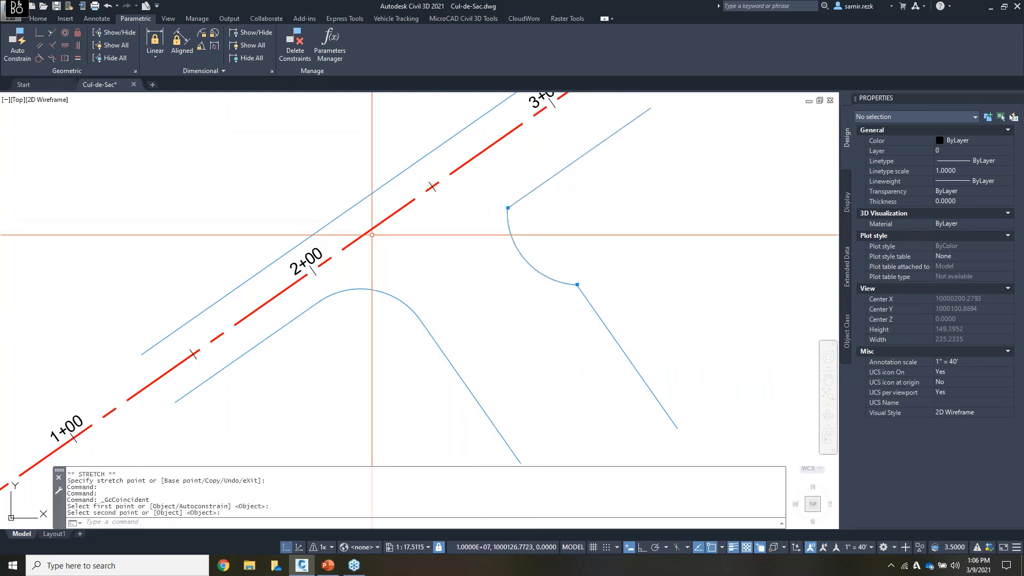
Step: Undo the last coincident constraint and the move of the side road's east edge line
text(u)
key(Return)
text(u)
key(Return)
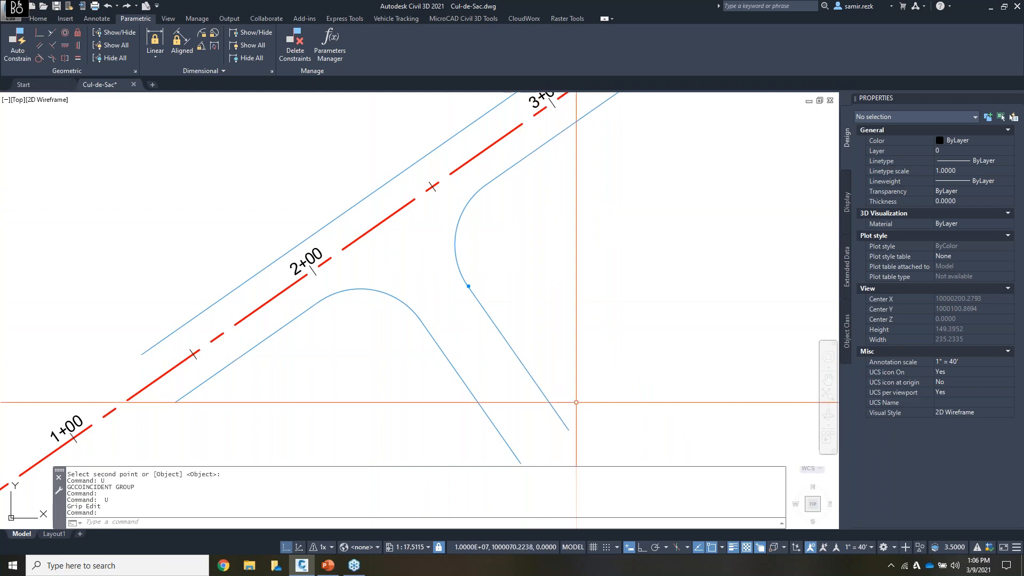
Step: Select the intersection's edge lines, curb return arcs and alignment with a crossing window and apply Auto Constrain to them
click(595, 401)
click(331, 168)
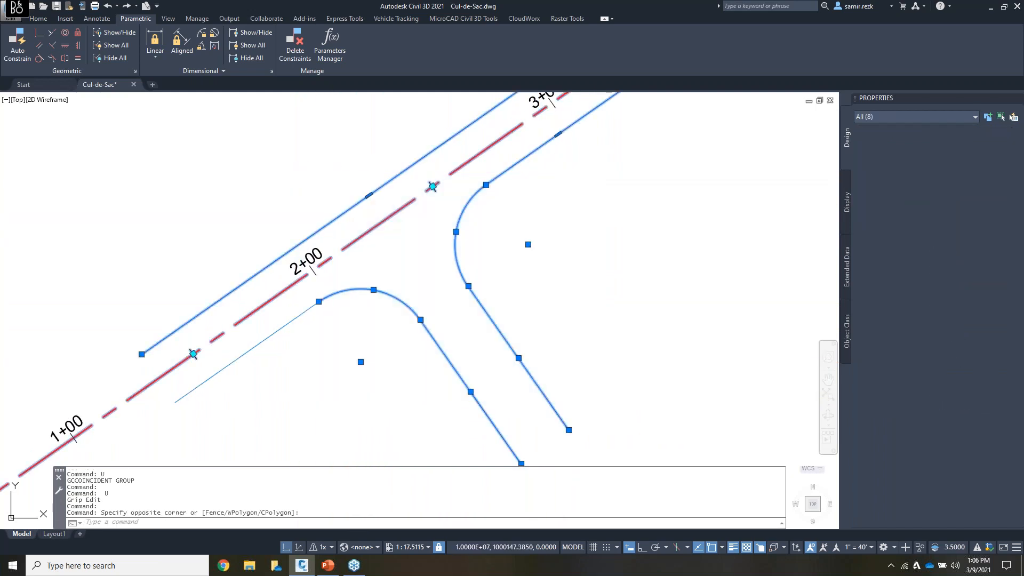
click(134, 19)
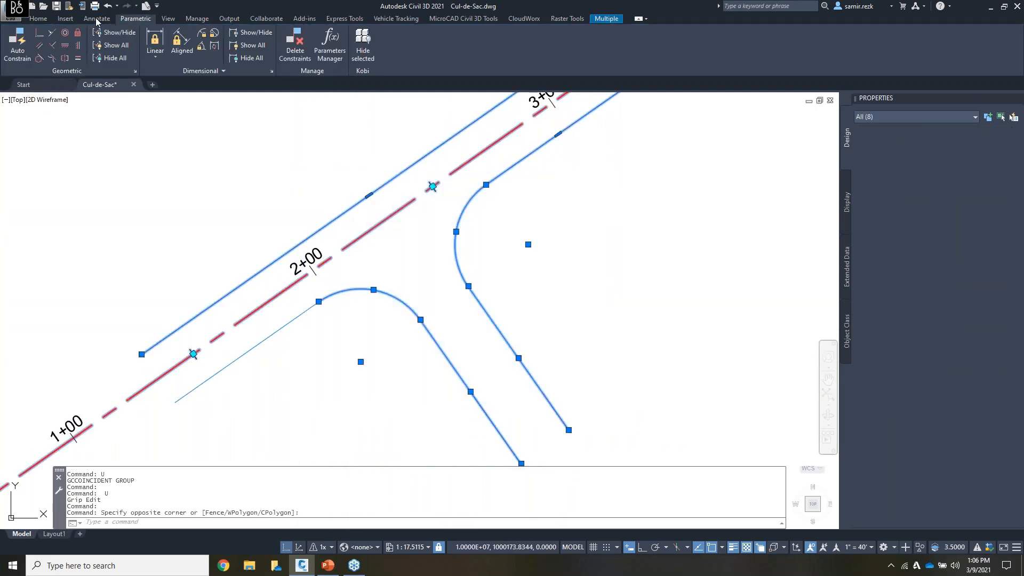
click(19, 42)
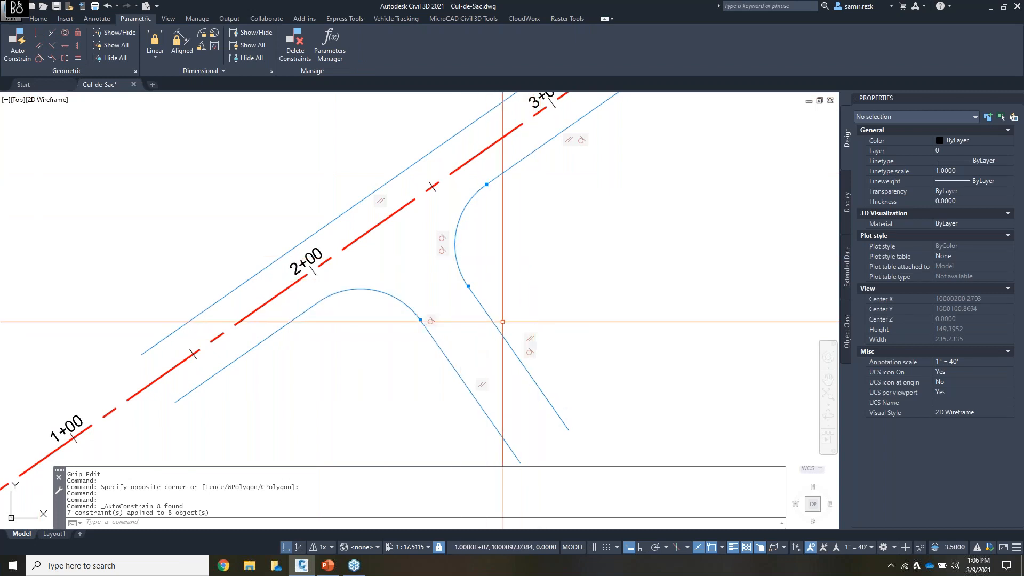
Step: Try stretching the lower end of the constrained east edge line of the side road, and undo the stretch
click(551, 403)
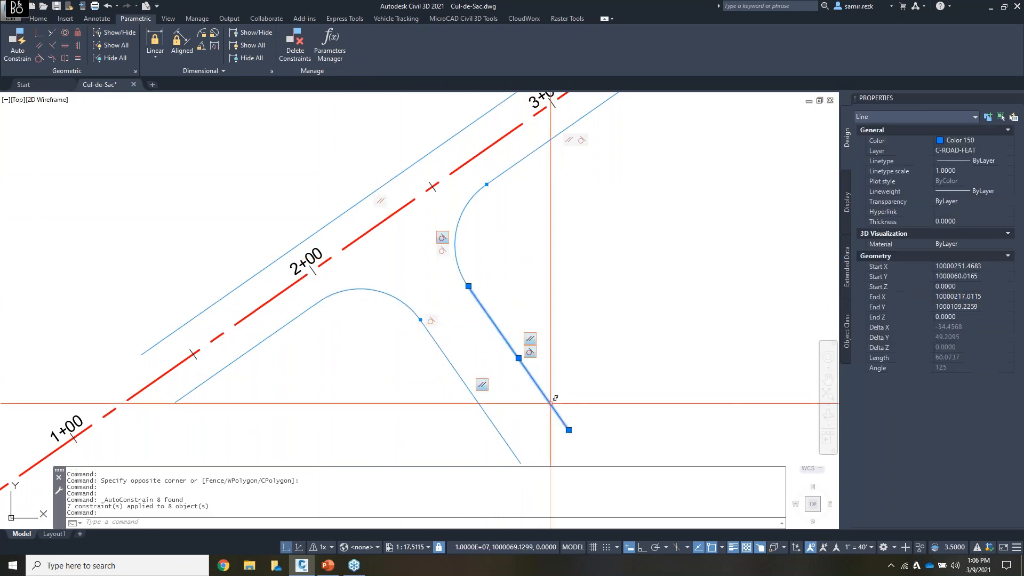
click(569, 430)
scroll(653, 384, down, 3)
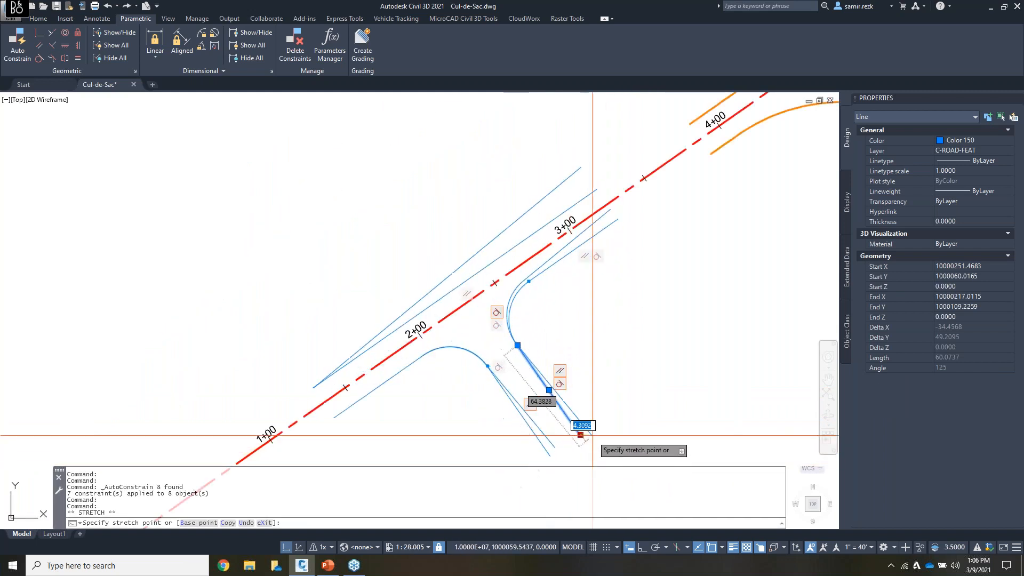
click(585, 458)
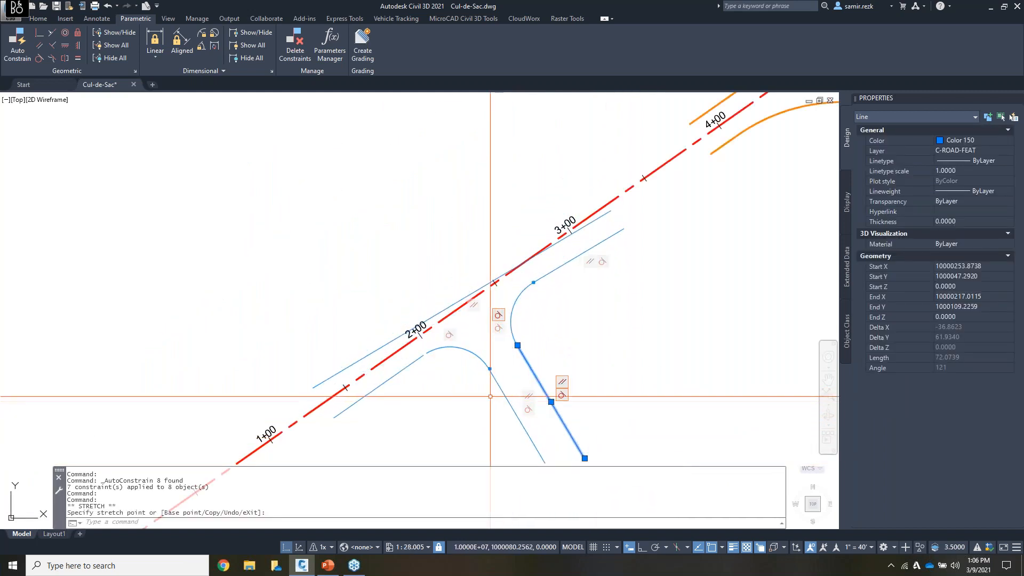
key(ctrl+z)
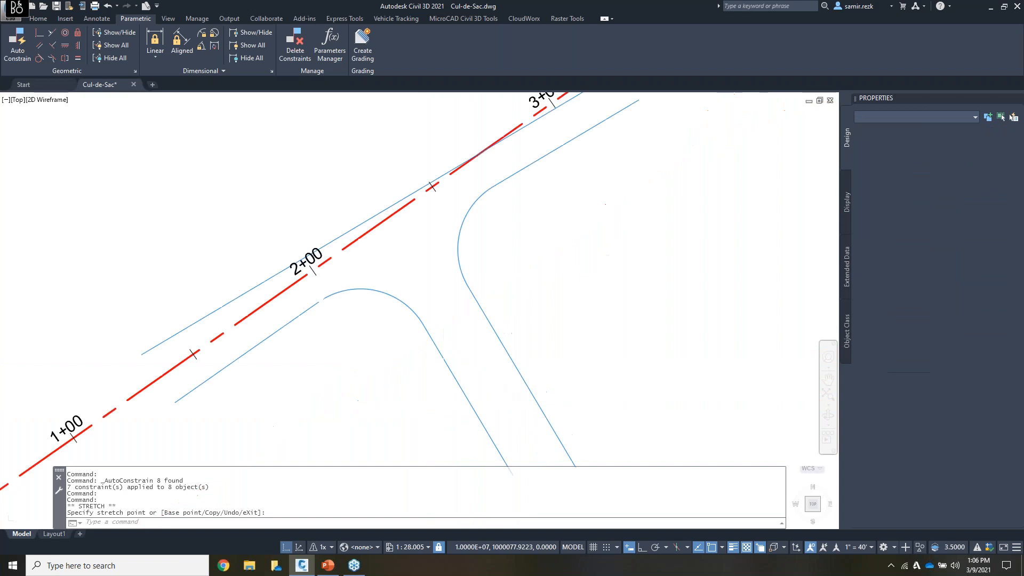
Step: Add a coincident constraint joining the west curb return arc to the end of the main road's lower edge line
click(43, 37)
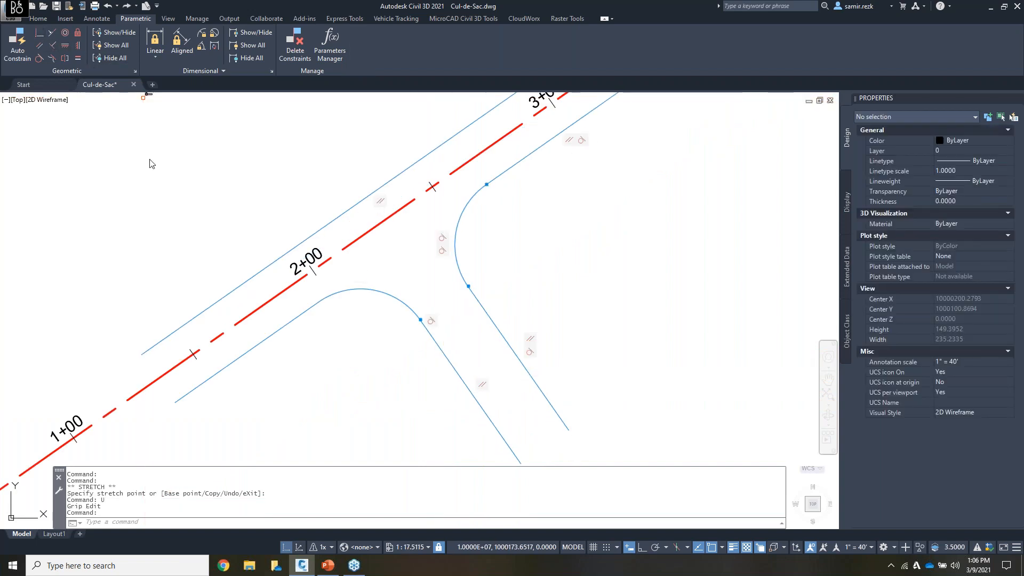
click(309, 306)
click(420, 318)
Step: Add a radius dimensional constraint of 15 to the east curb return arc
scroll(483, 318, down, 3)
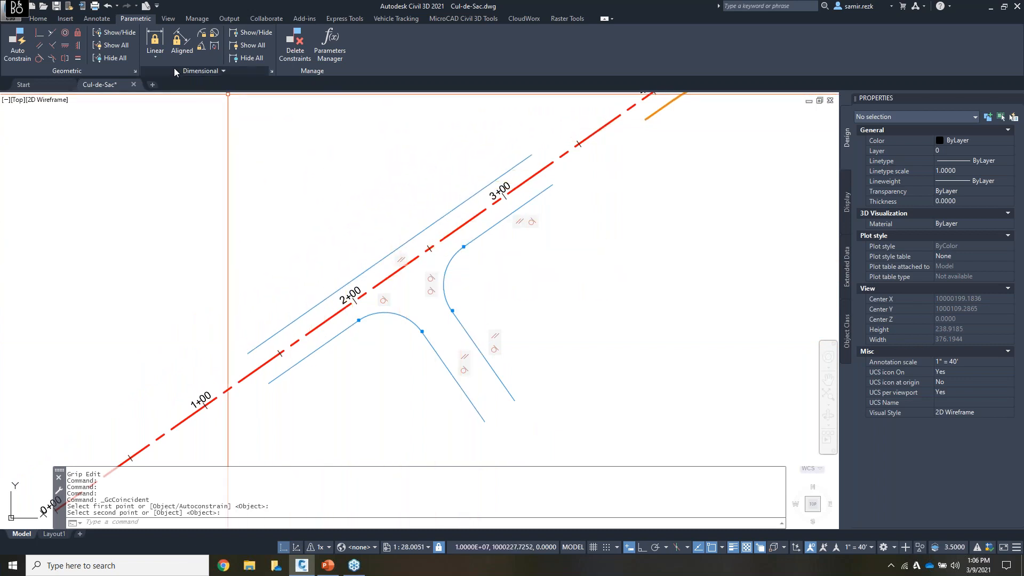
scroll(461, 294, up, 3)
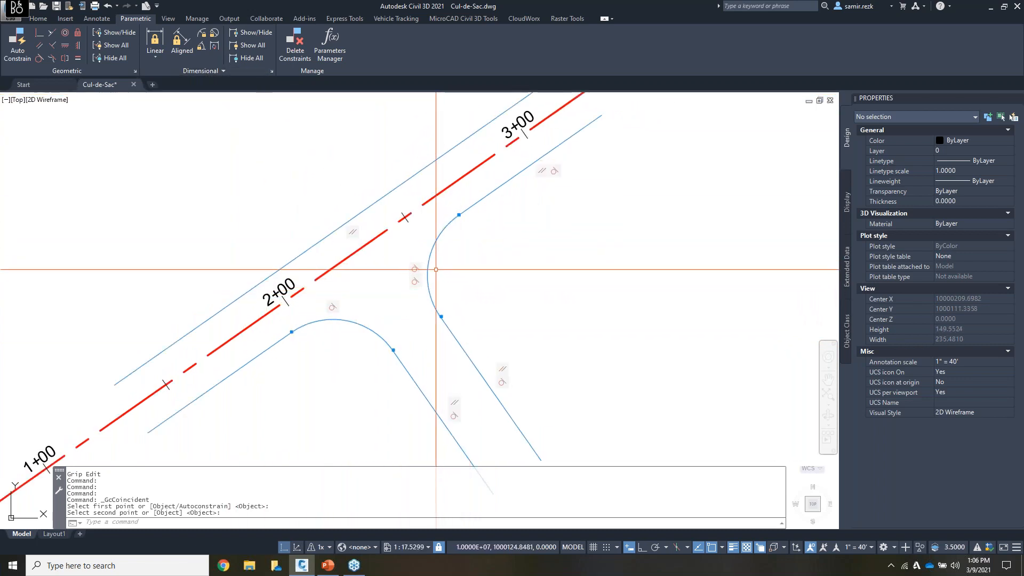
click(434, 257)
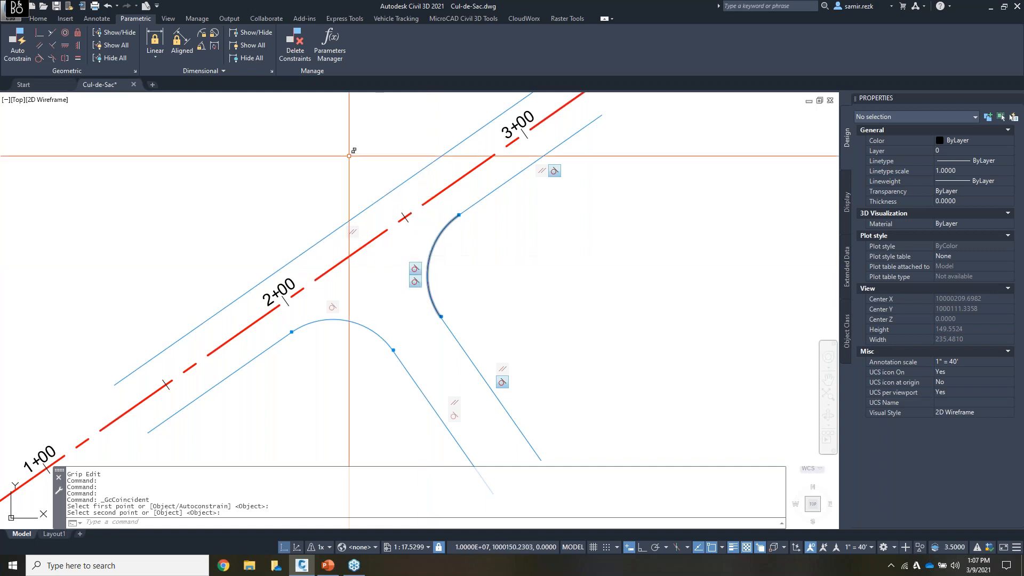
click(202, 33)
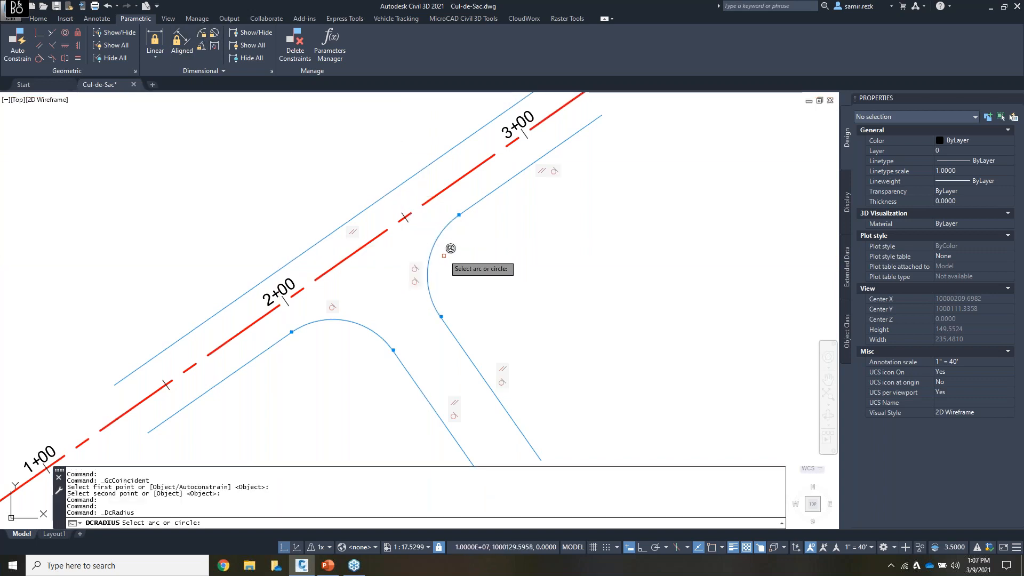
click(438, 235)
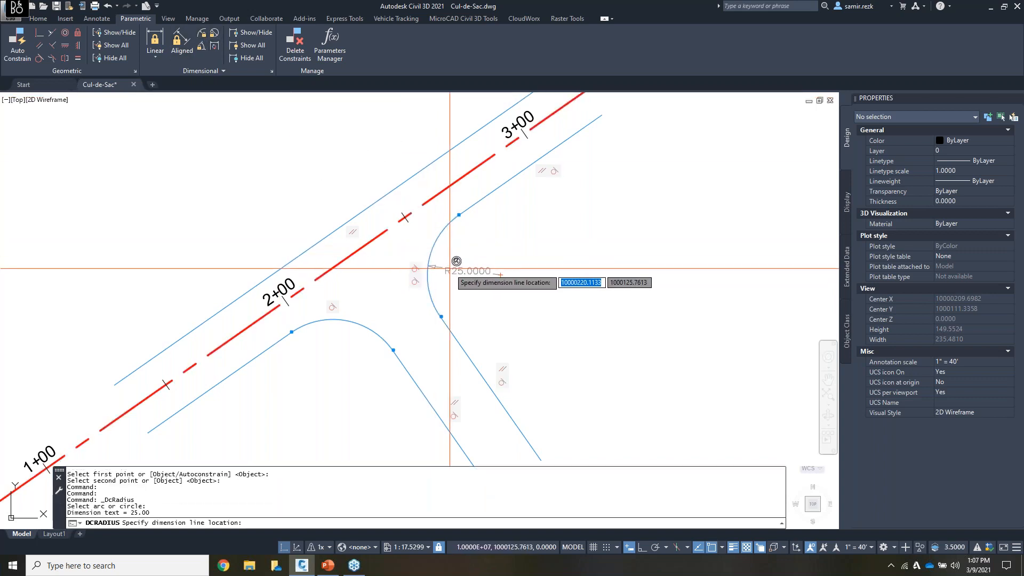
click(490, 265)
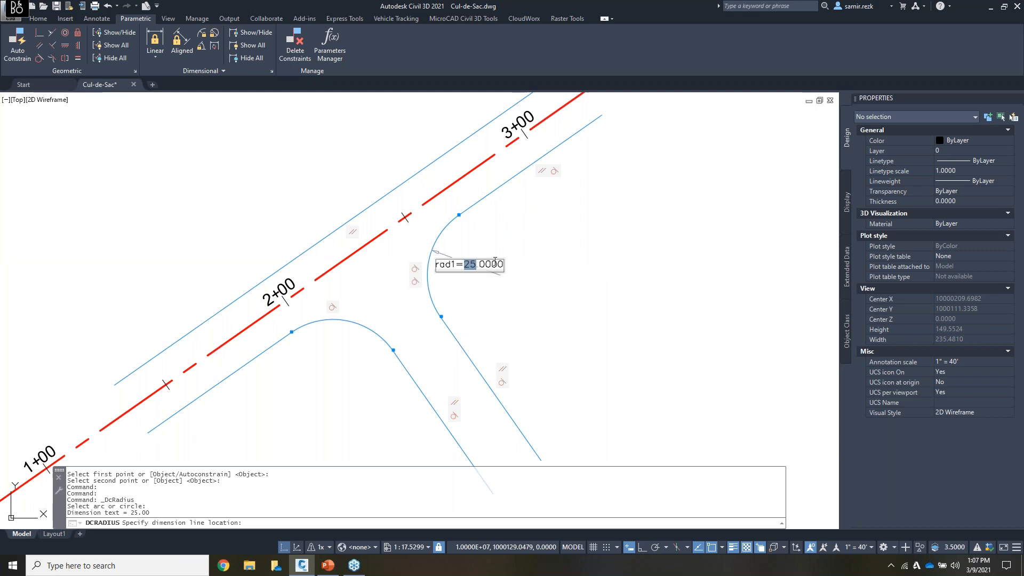
key(Return)
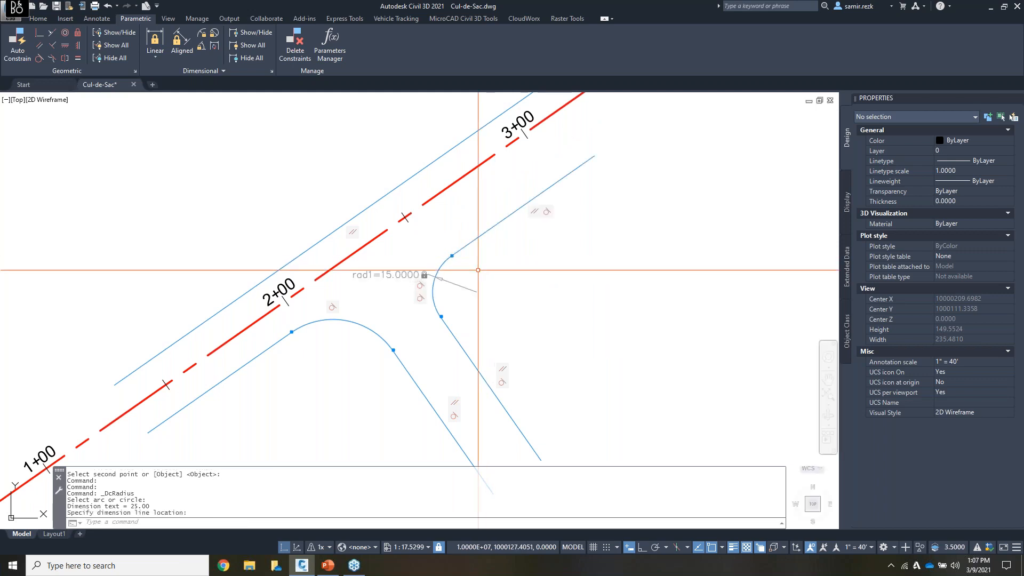
key(Escape)
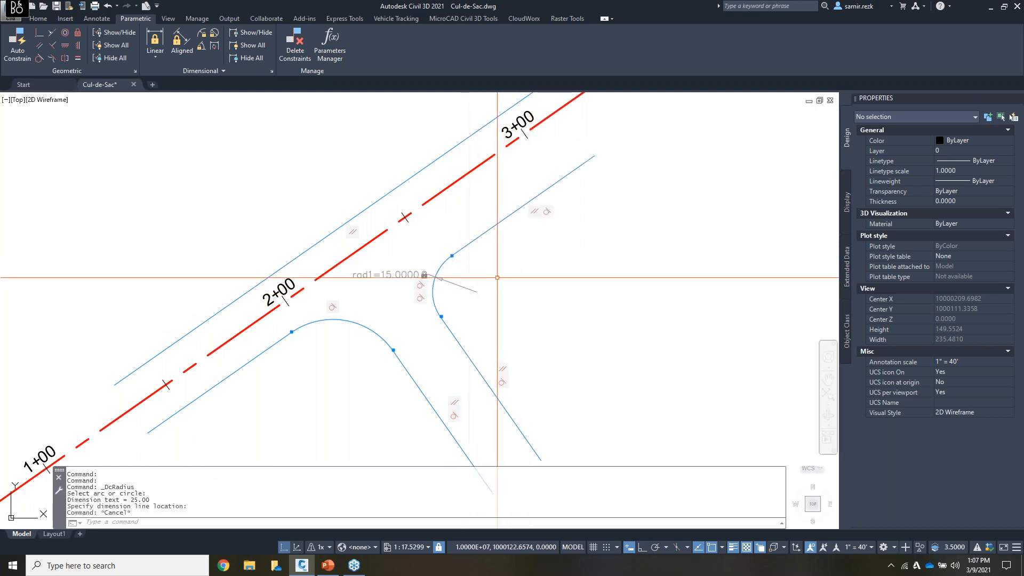
Step: Apply a collinear constraint between the west and east segments of the main road's lower edge line
click(53, 32)
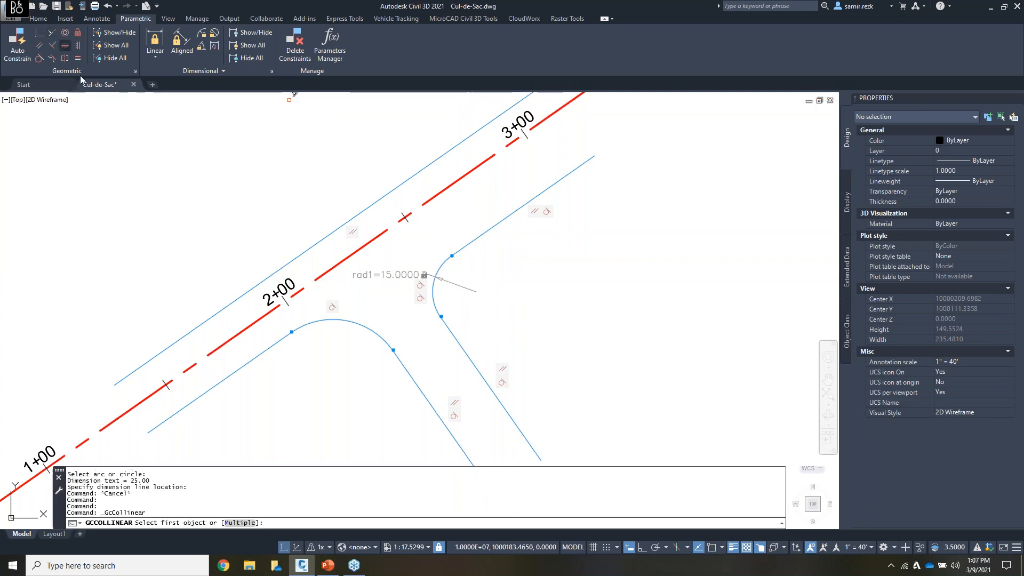
click(281, 335)
click(467, 245)
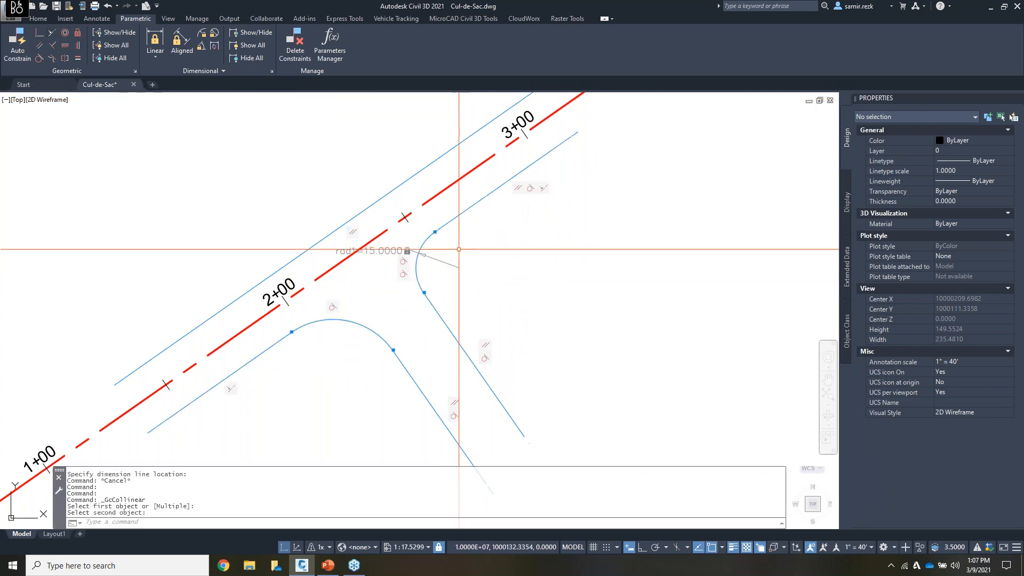
key(Escape)
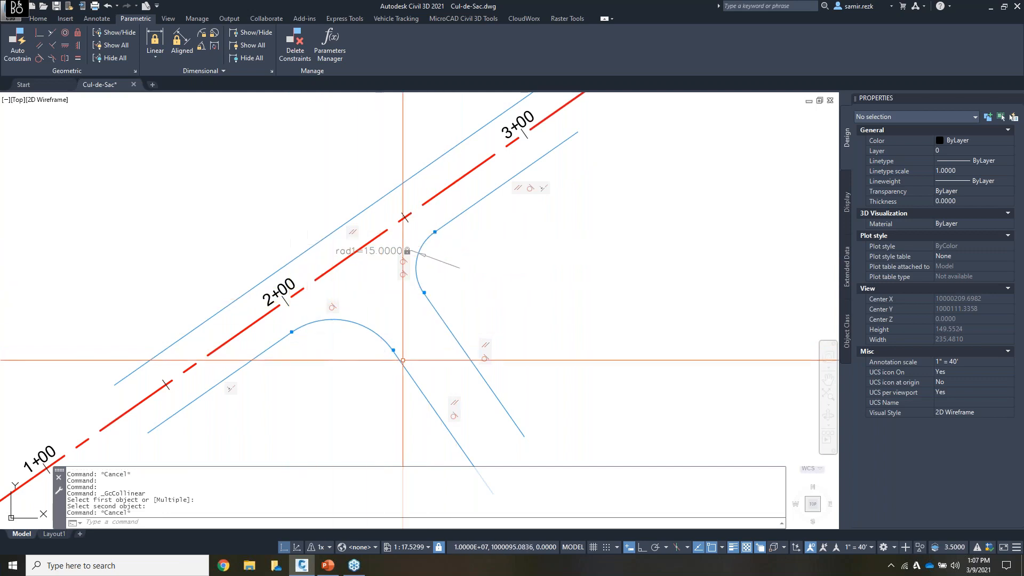
Step: Try stretching the west segment of the main road's lower edge line from its midpoint, and cancel the stretch
click(219, 383)
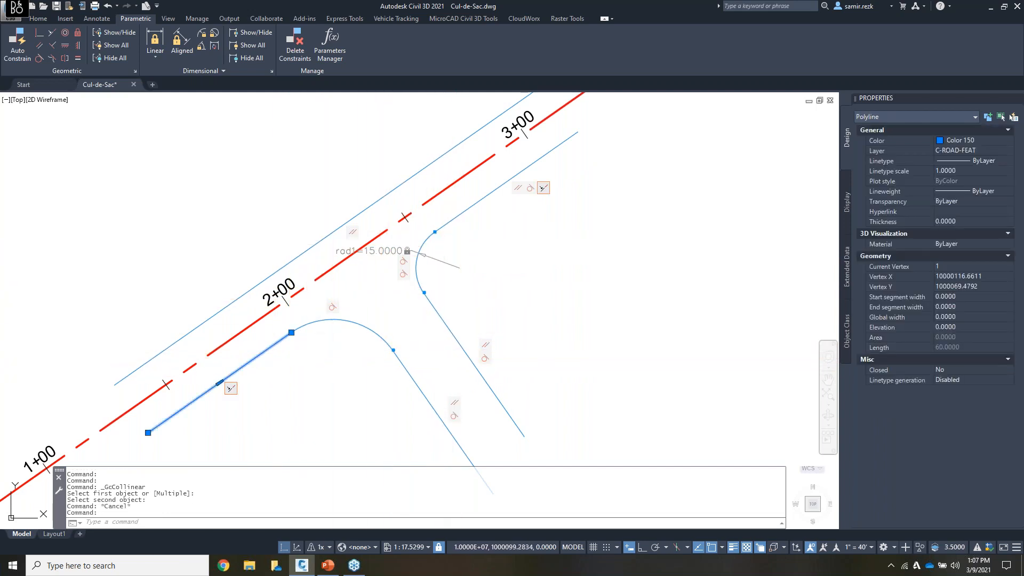
click(219, 382)
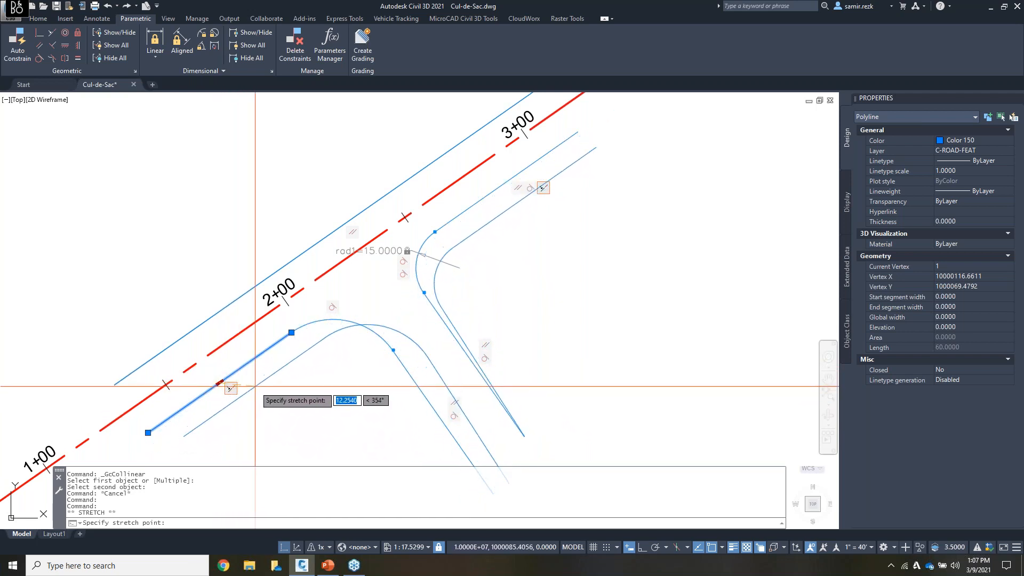
key(Escape)
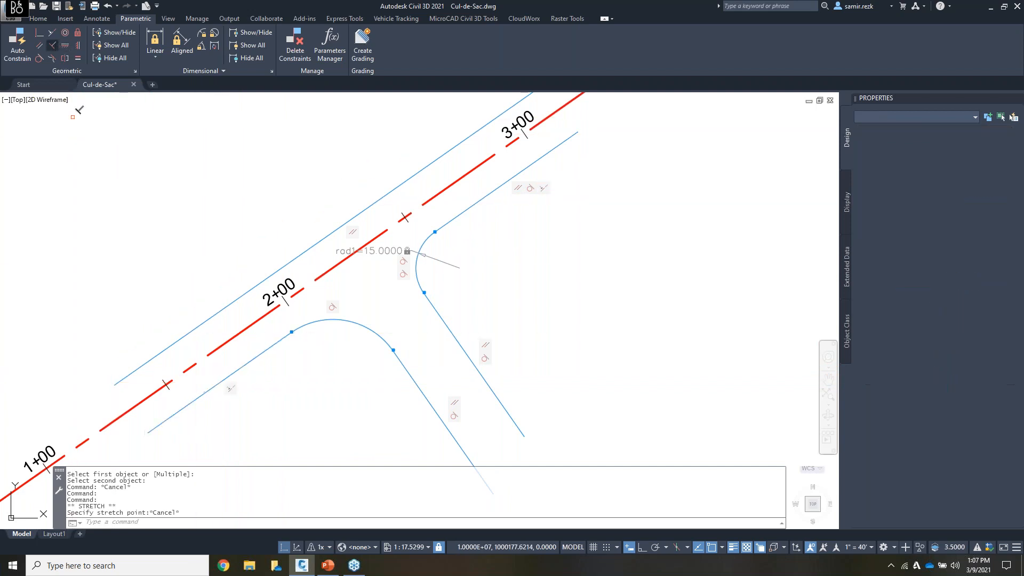
Step: Apply a perpendicular constraint between the side road's west edge line and the main road's upper edge line
click(54, 46)
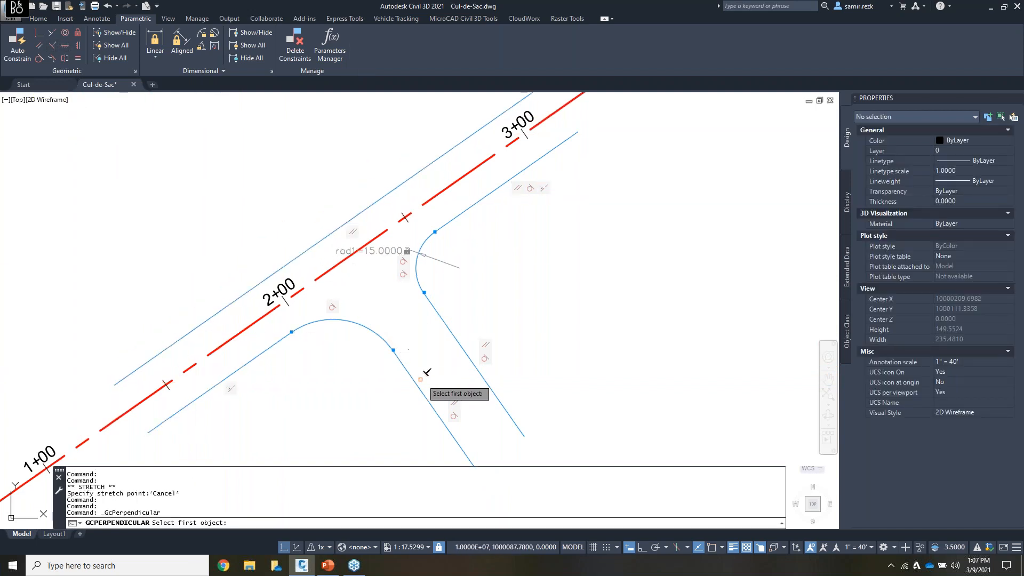
click(419, 373)
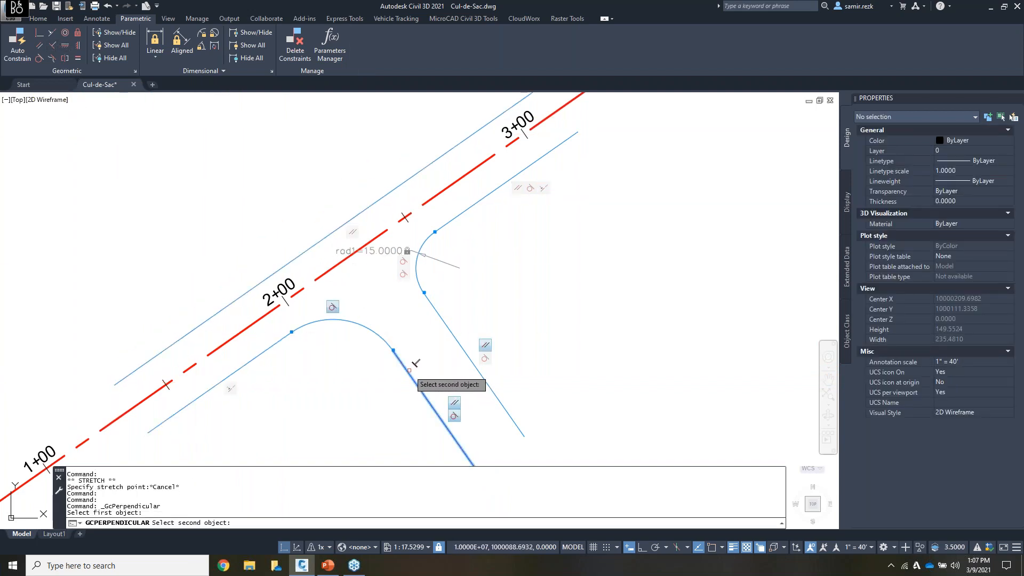
click(356, 215)
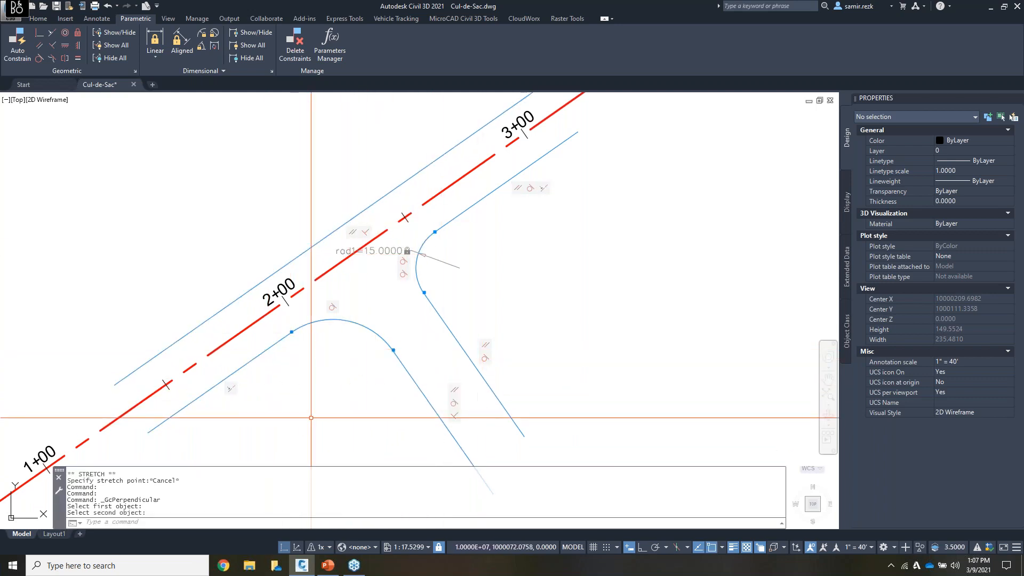
Step: Try stretching the lower end of the side road's east edge line to rotate the intersection, and undo the stretch
click(485, 382)
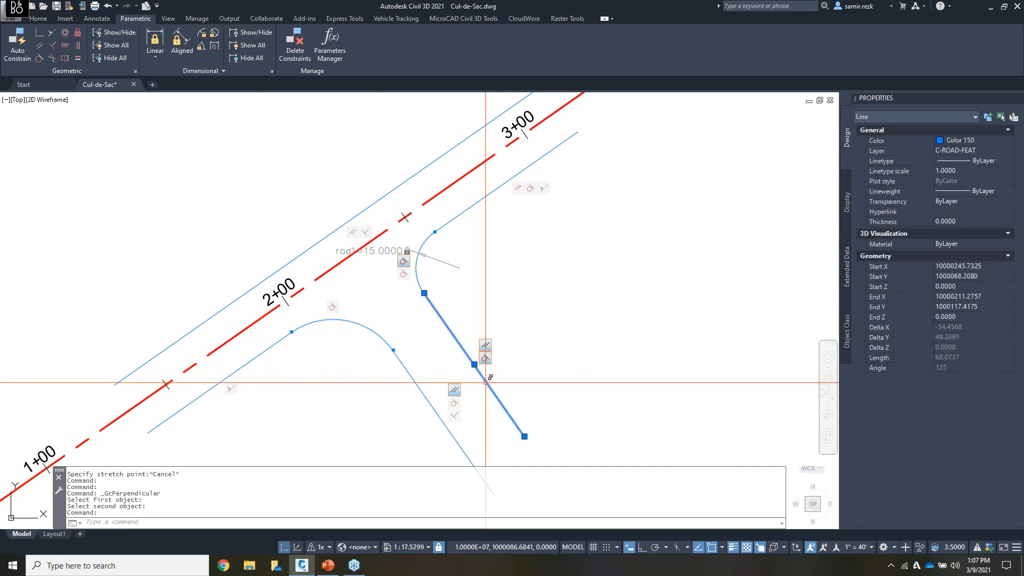
click(524, 436)
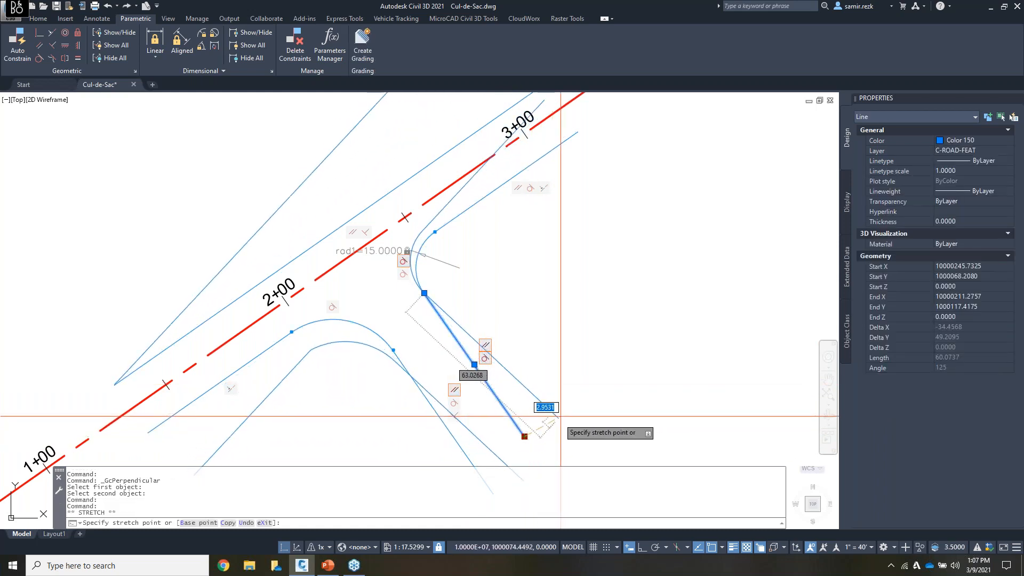
click(561, 414)
scroll(363, 343, down, 2)
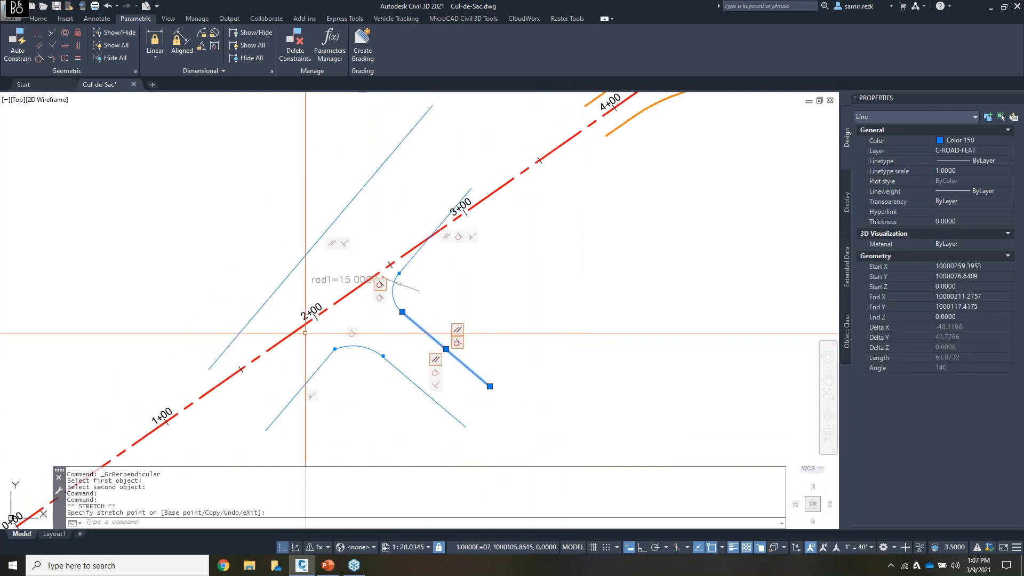
key(Escape)
key(ctrl+z)
key(ctrl+z)
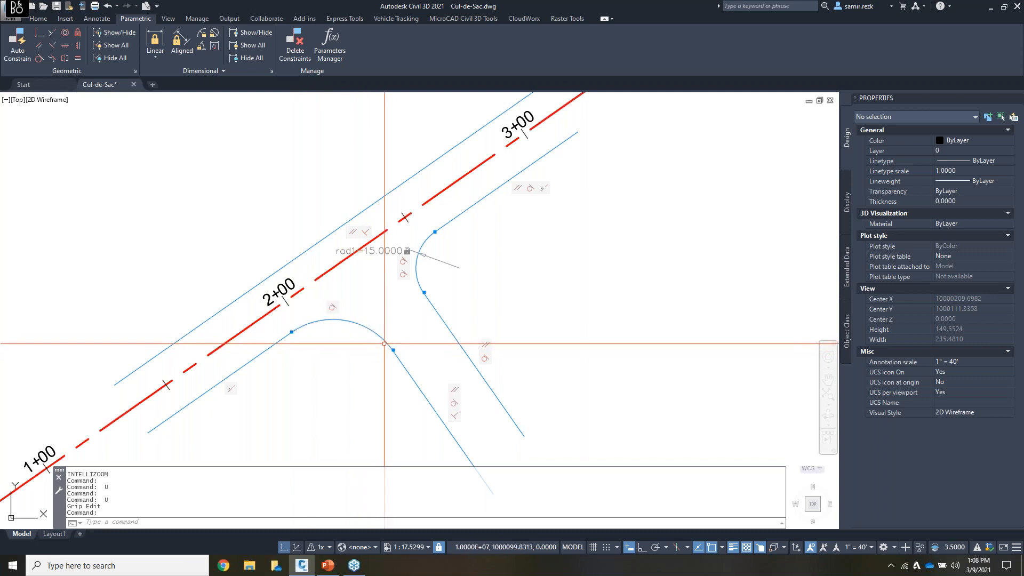
Step: Apply a tangent constraint between the west segment of the main road's lower edge line and the west curb return arc
click(417, 267)
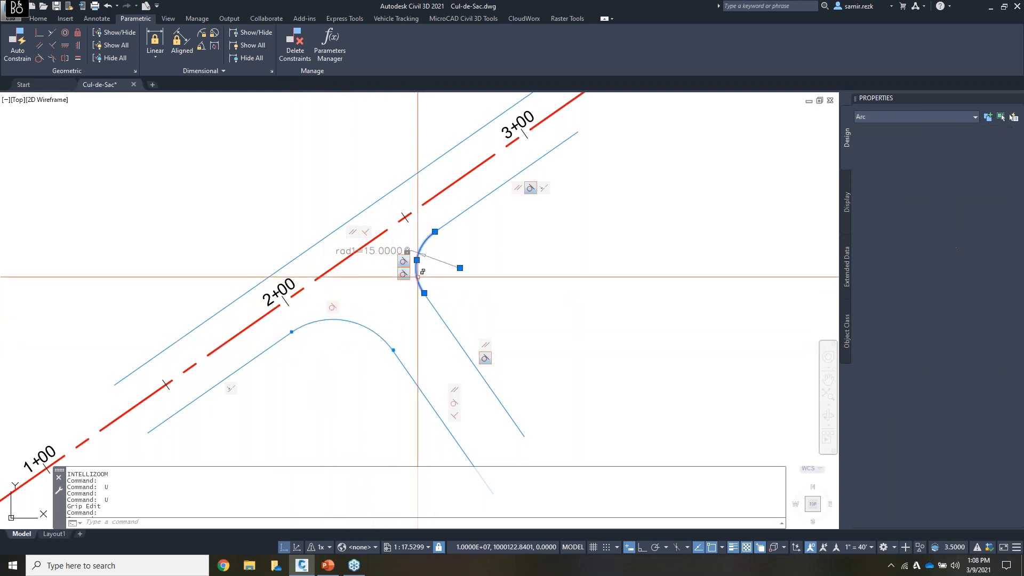
scroll(443, 284, up, 2)
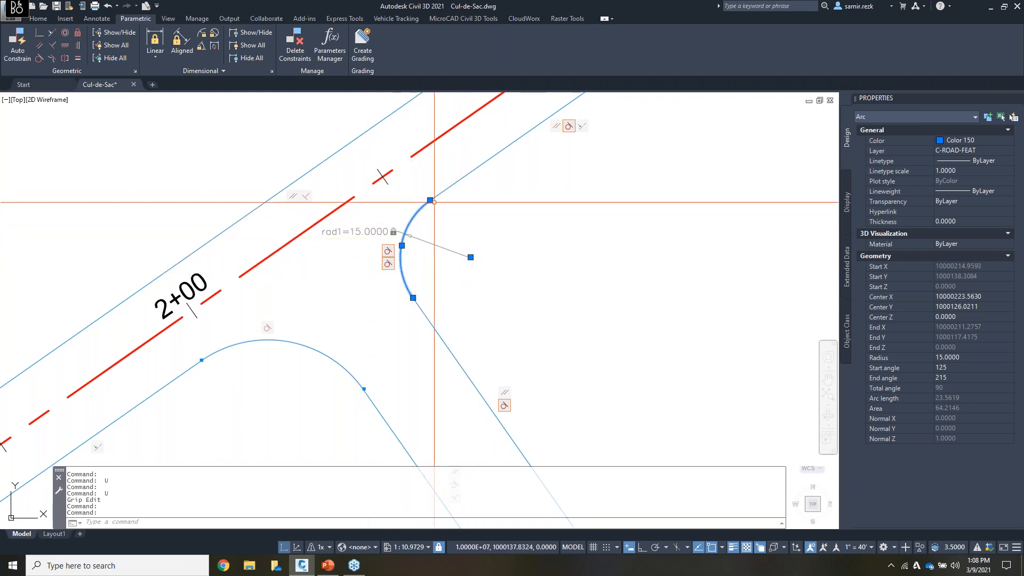
middle_drag(488, 172, 454, 195)
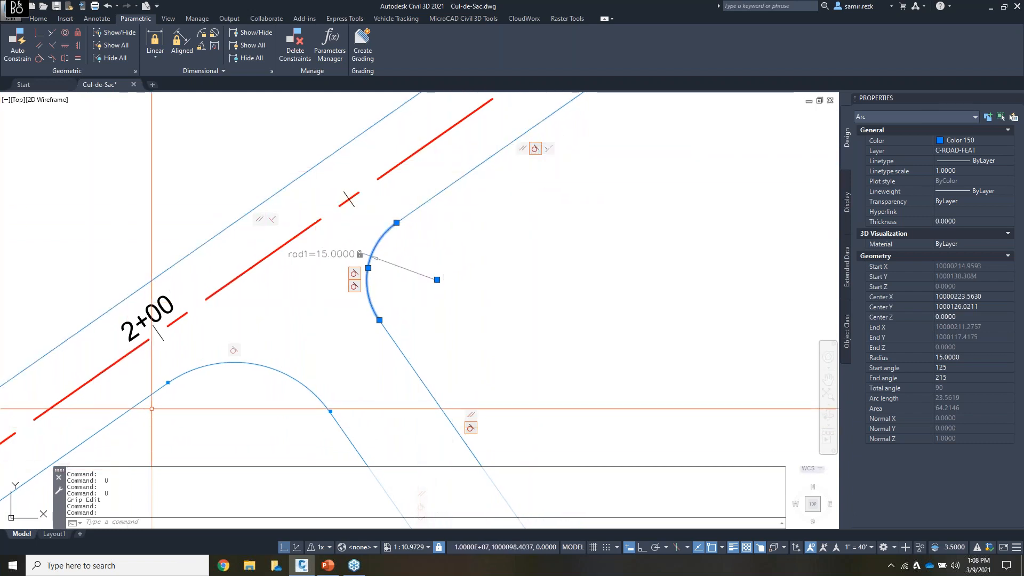
scroll(152, 408, up, 2)
middle_drag(152, 408, 227, 298)
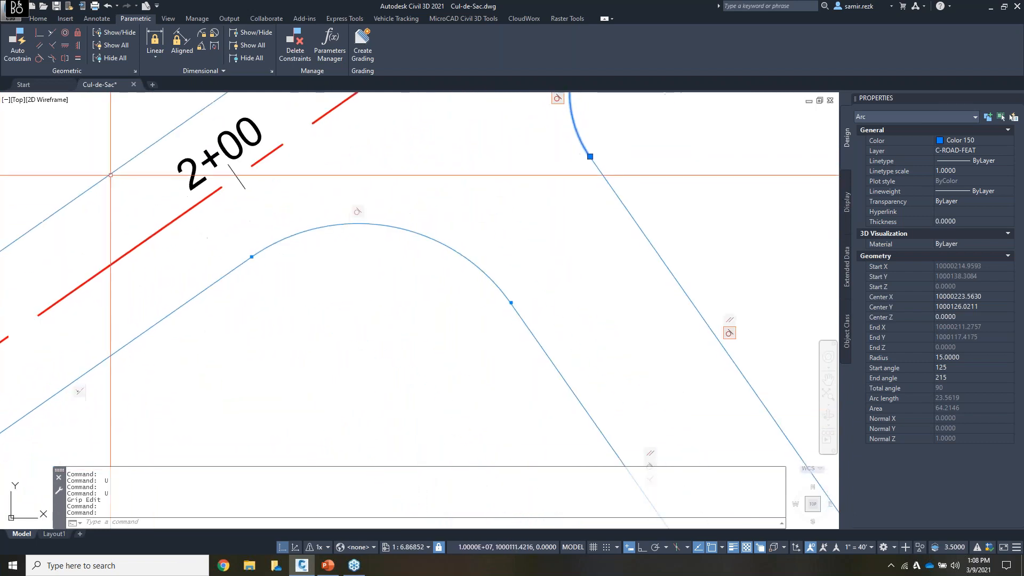
click(39, 59)
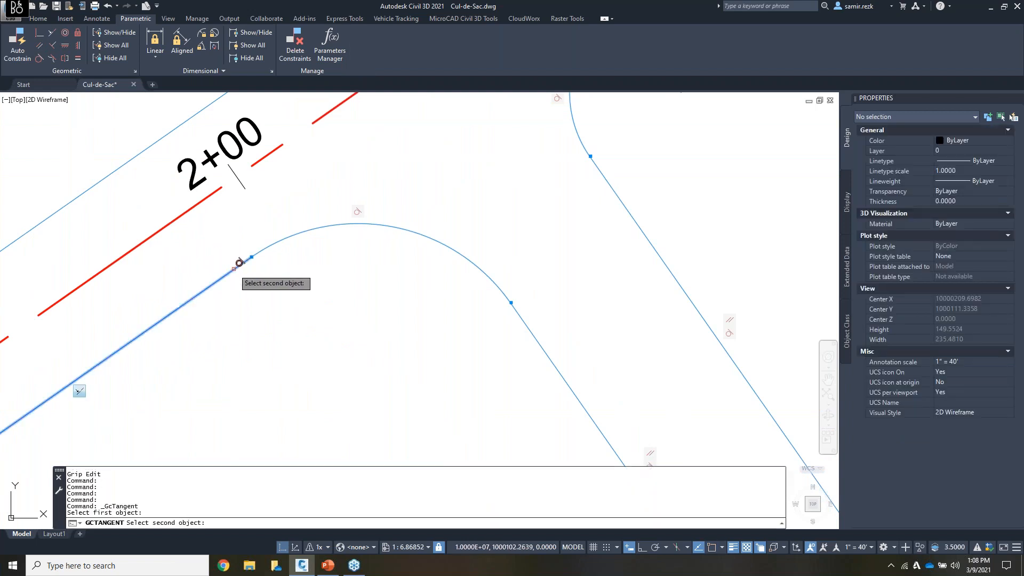
click(271, 241)
scroll(252, 315, down, 3)
middle_drag(252, 314, 291, 287)
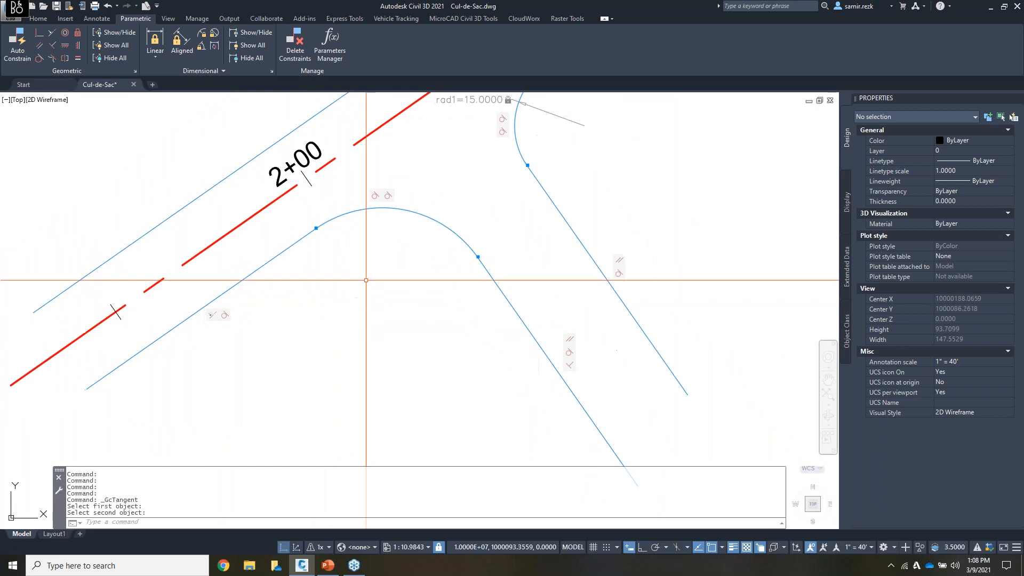
key(Escape)
key(Escape)
Step: Try stretching the outer end of the west segment of the main road's lower edge line, and undo the stretch
scroll(301, 341, down, 2)
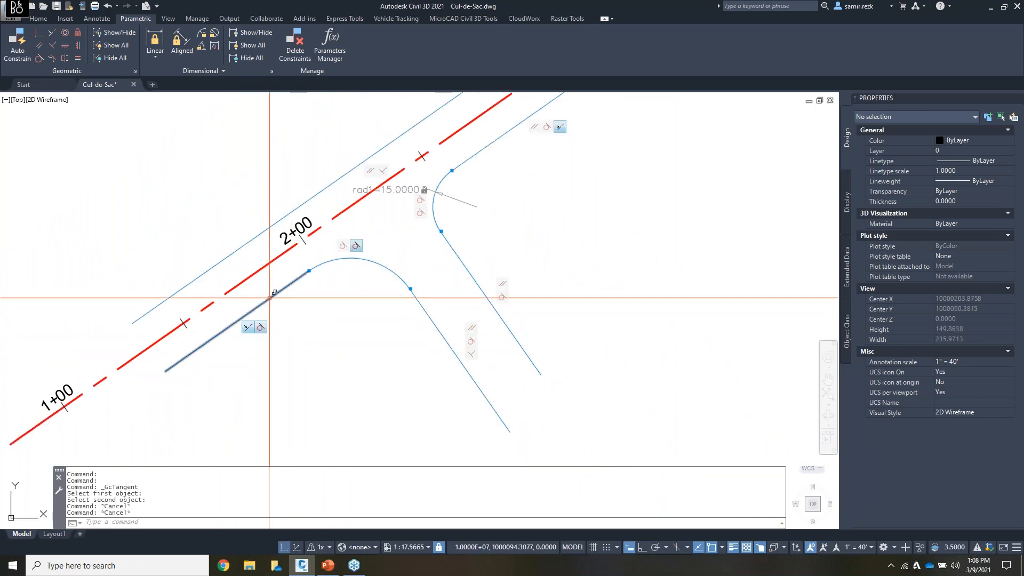
click(171, 369)
click(166, 370)
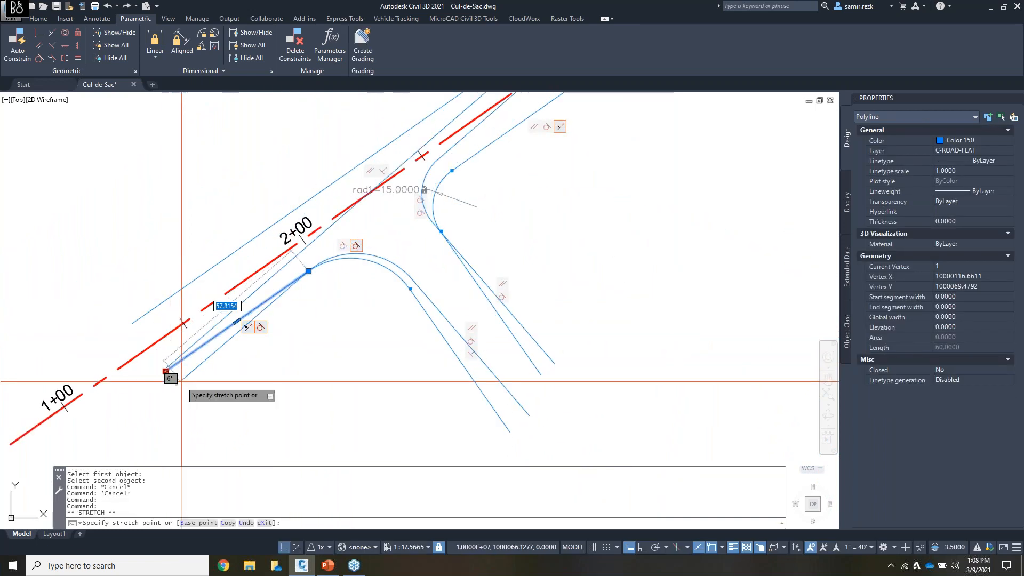
click(180, 383)
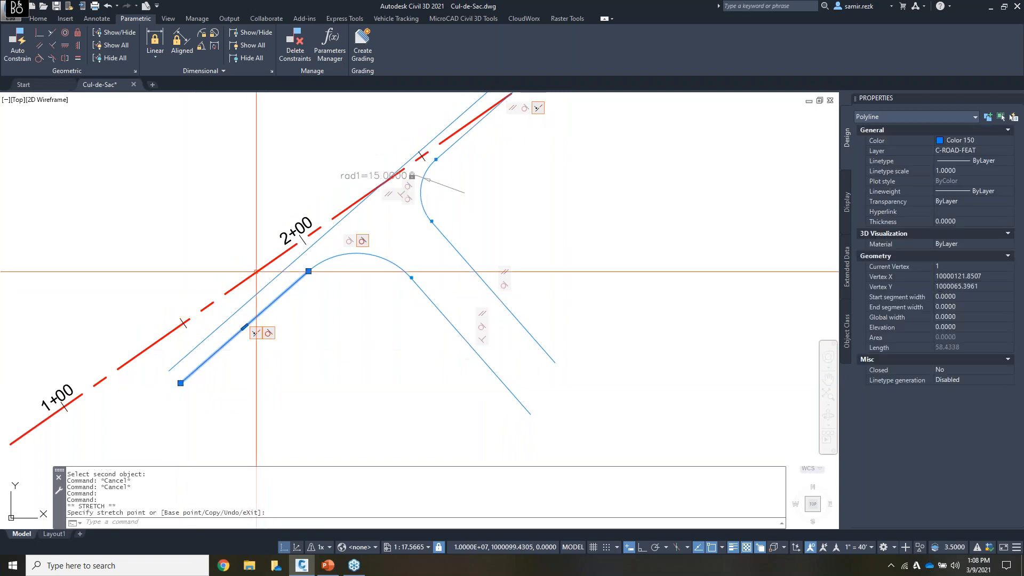
click(109, 8)
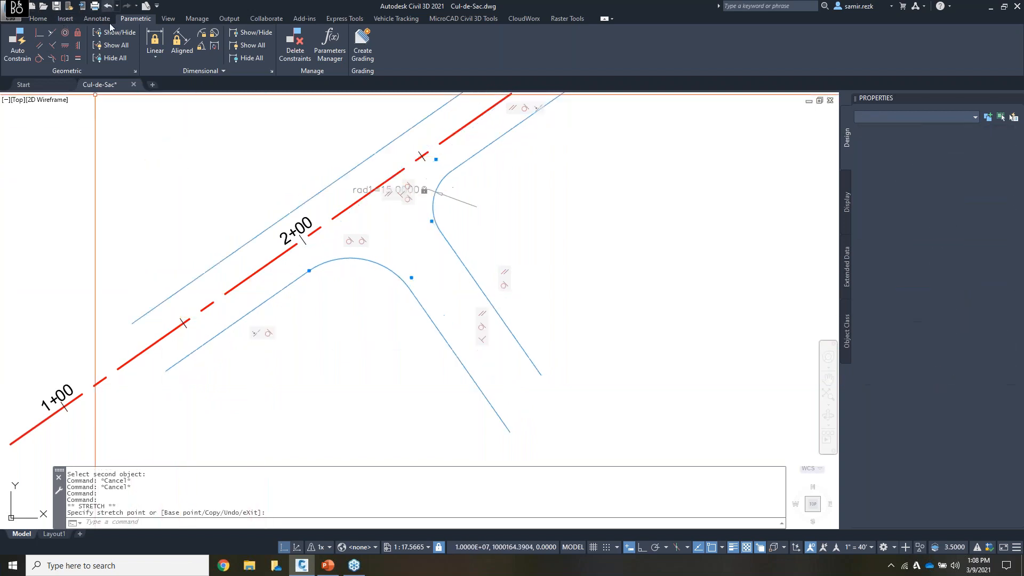
middle_drag(427, 240, 374, 343)
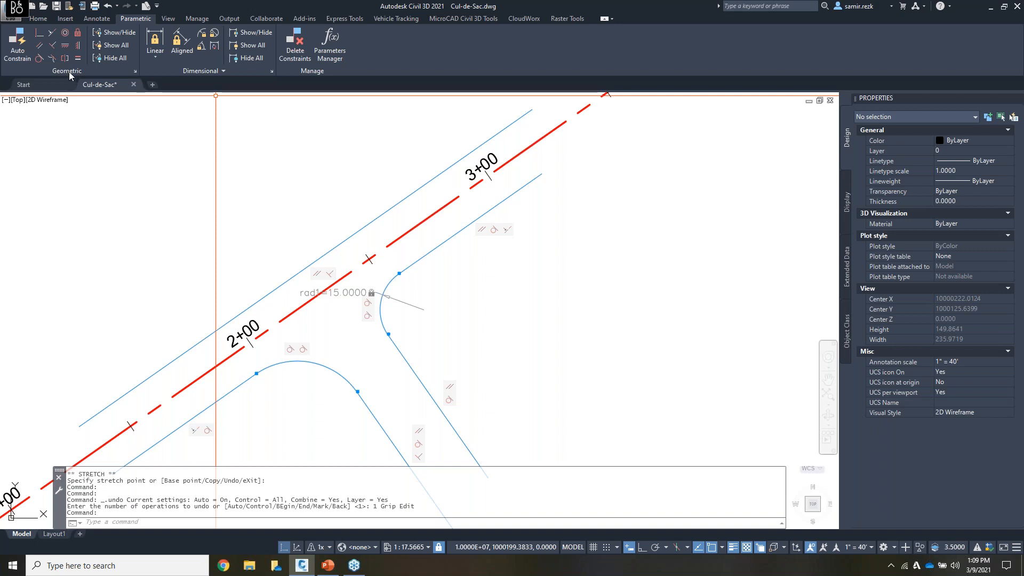
click(180, 44)
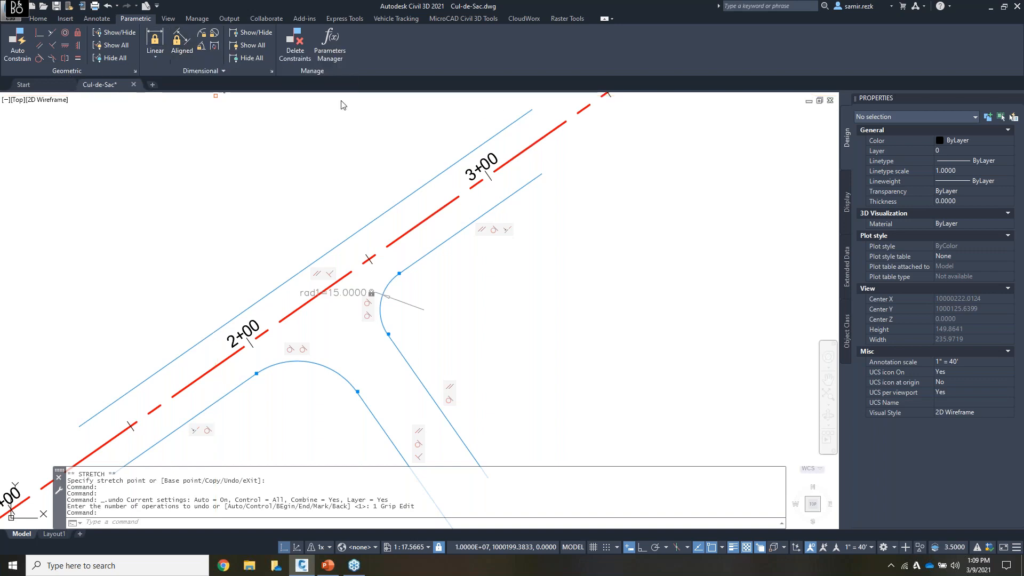
click(520, 182)
click(532, 110)
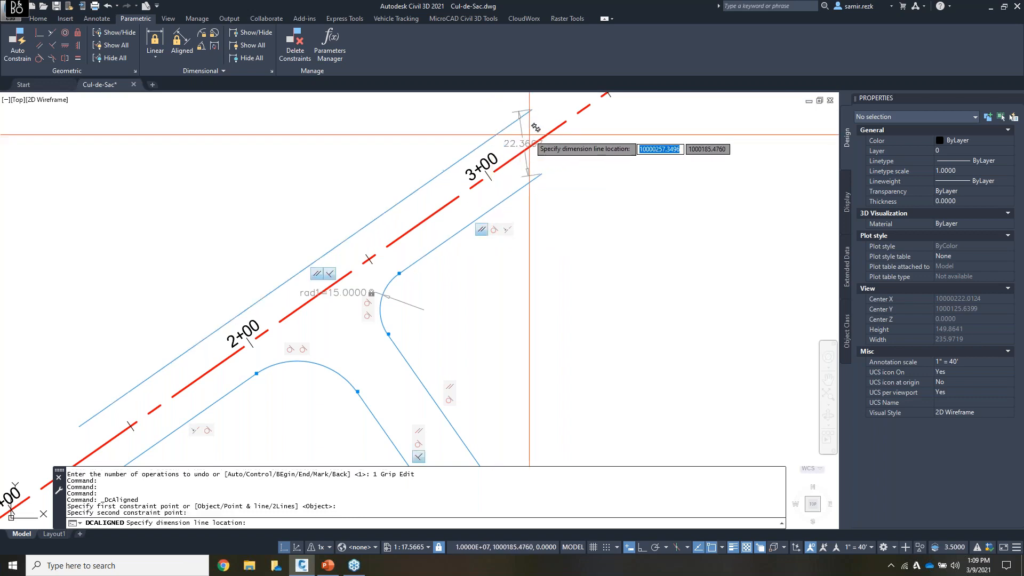
key(Escape)
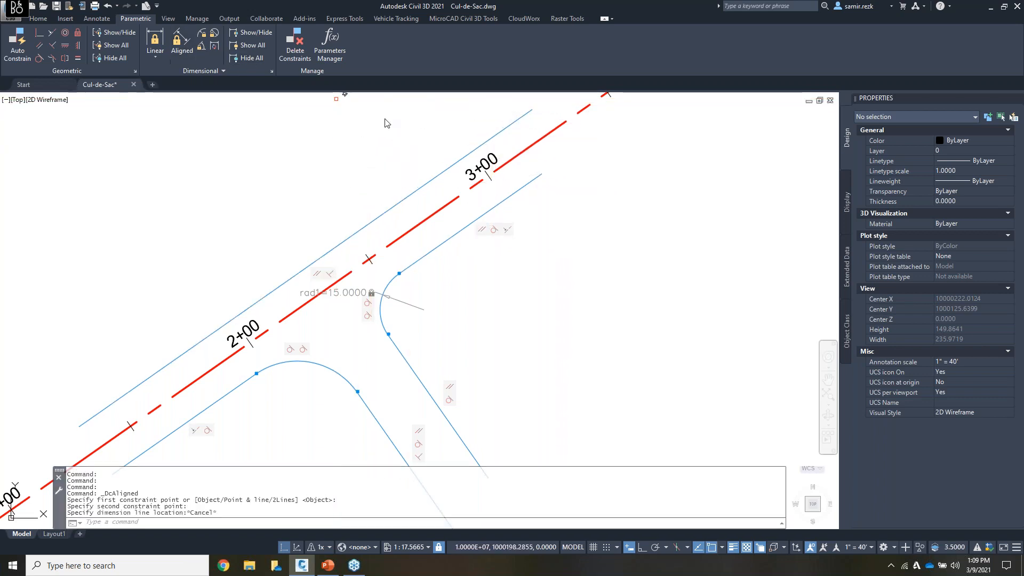
key(Return)
click(535, 175)
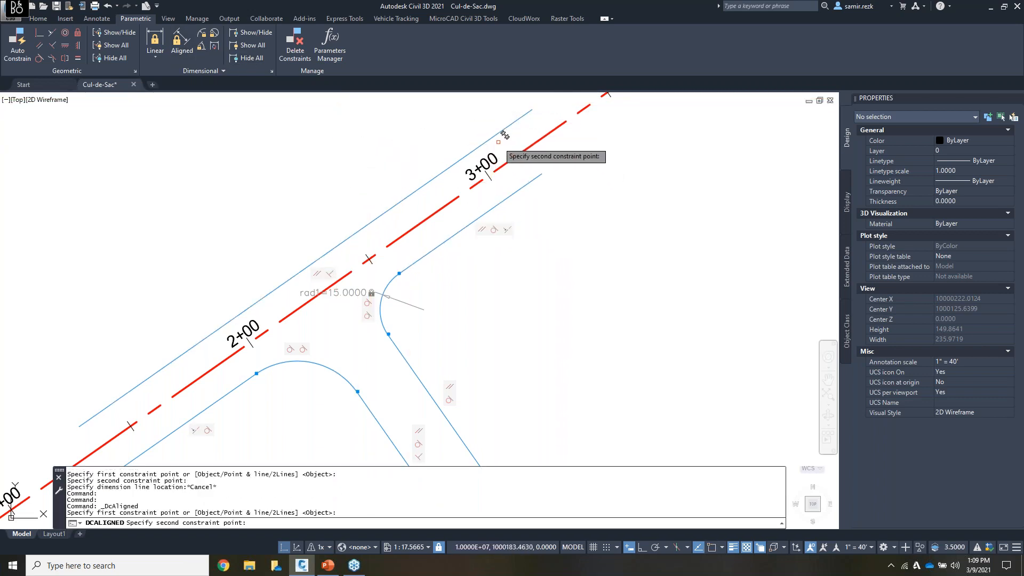
click(499, 129)
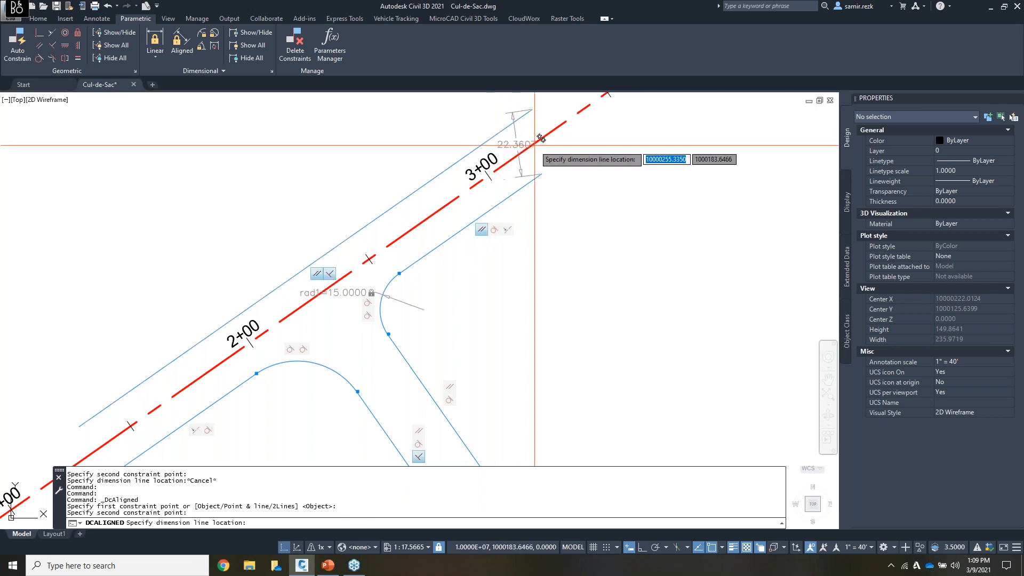
key(Escape)
click(187, 56)
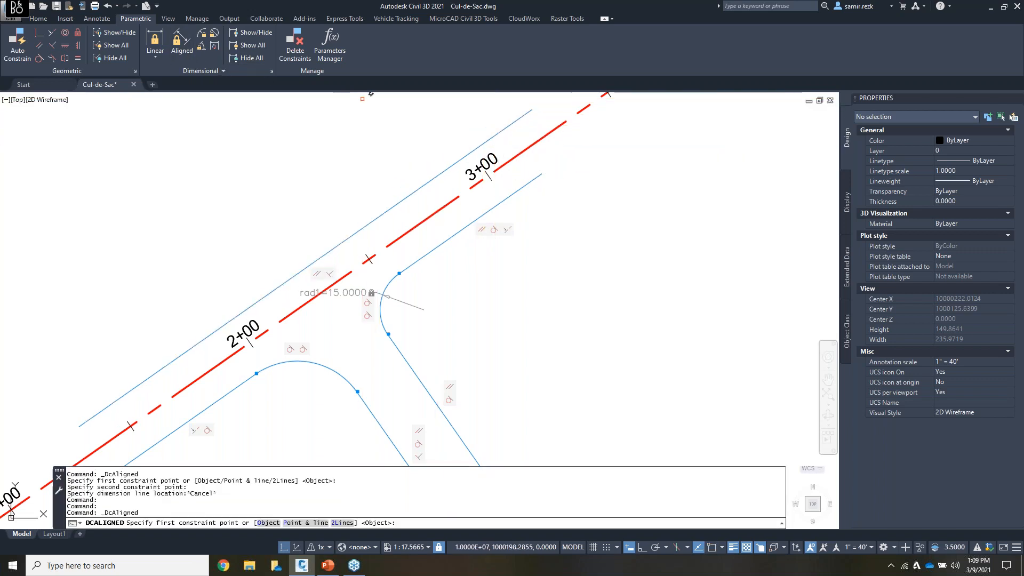
click(539, 174)
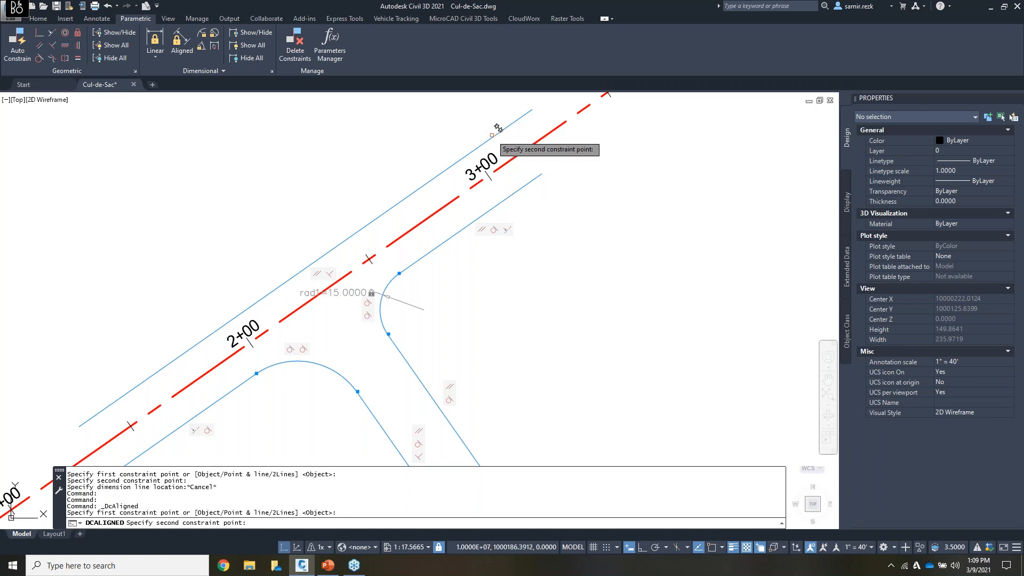
text(per)
key(Return)
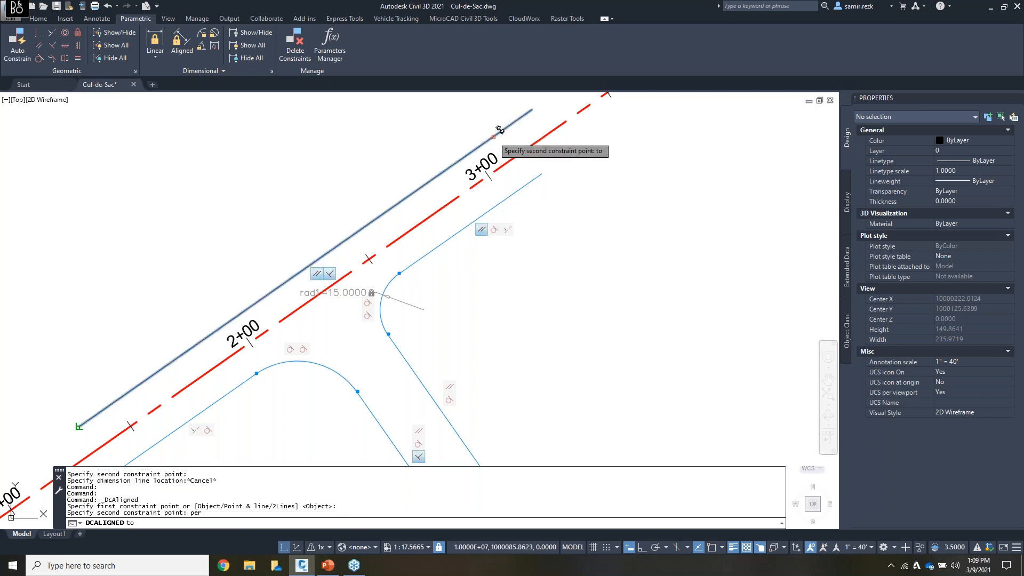
click(497, 130)
key(Escape)
Step: Add an aligned dimensional constraint between the west ends of the main road's upper and lower edge lines, accepting the default value
middle_drag(111, 444, 264, 301)
scroll(228, 339, up, 4)
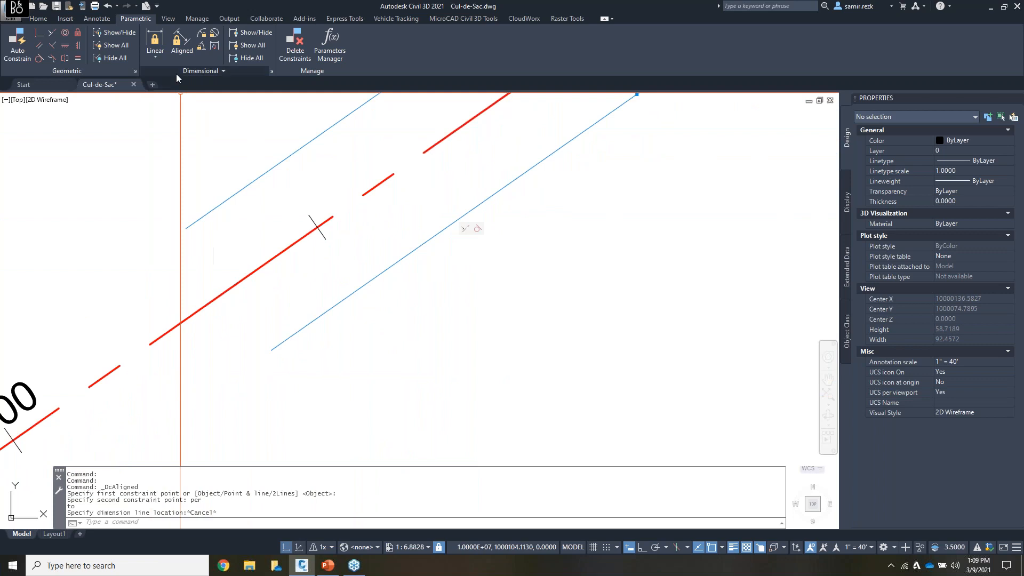
click(182, 42)
click(189, 225)
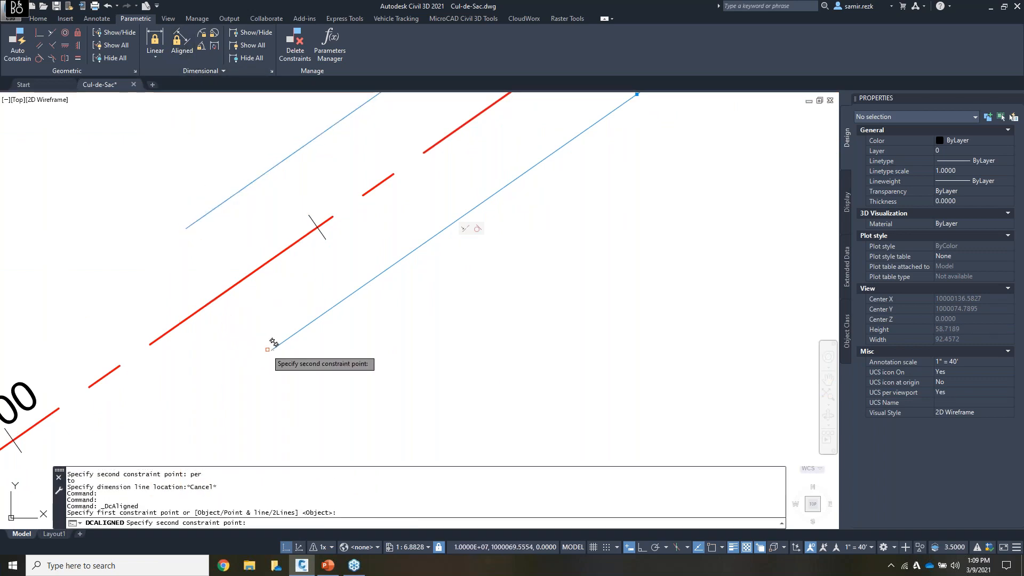
click(270, 350)
click(236, 364)
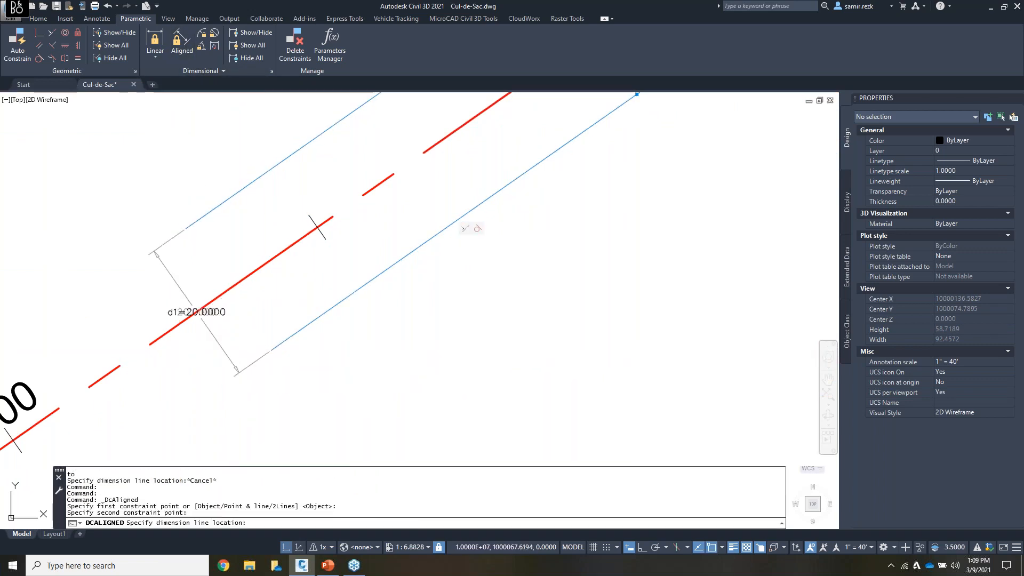
key(Return)
Step: Set the main road's aligned width constraint to 30
scroll(205, 310, down, 2)
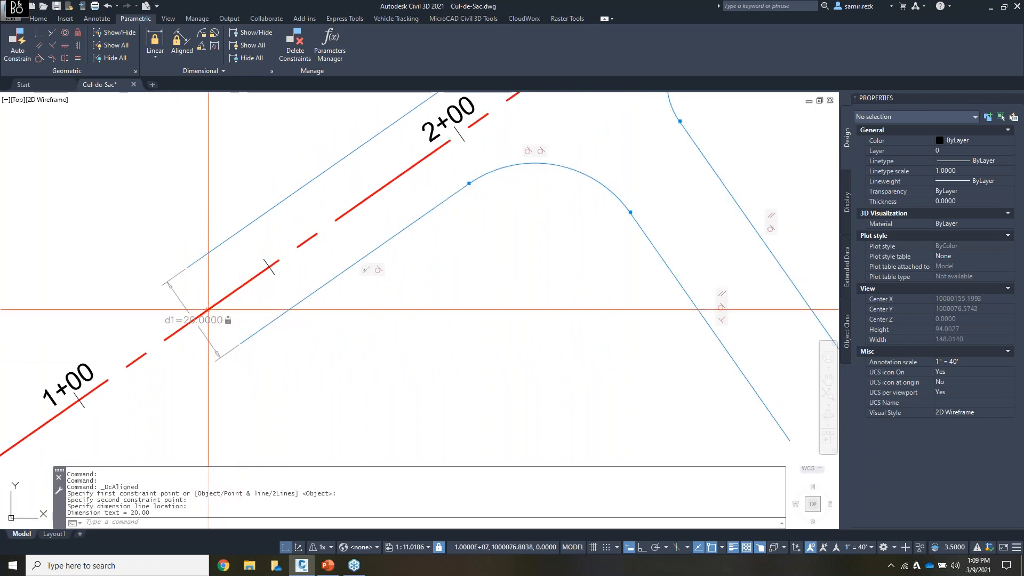
double_click(184, 321)
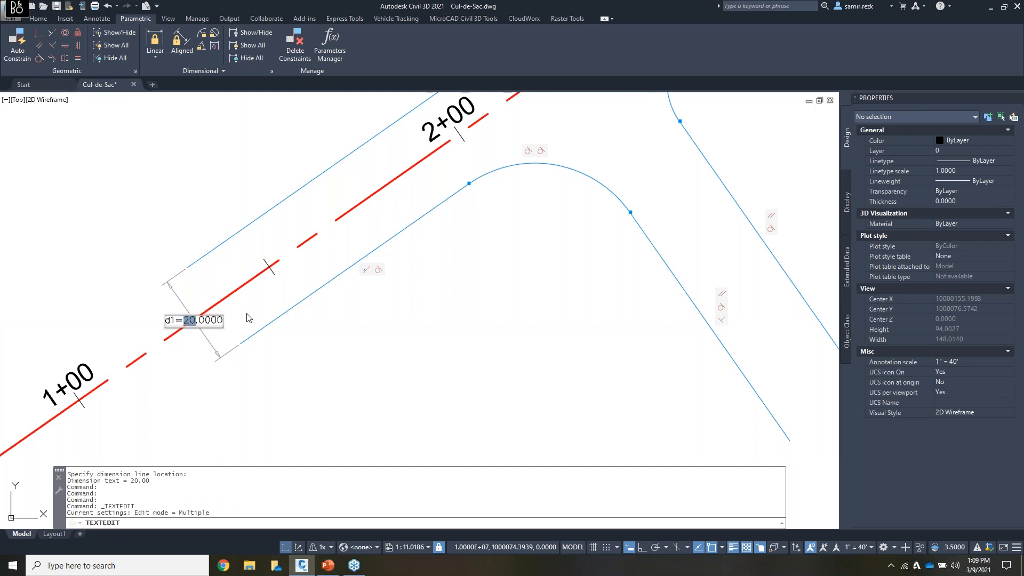
key(Return)
scroll(438, 361, down, 4)
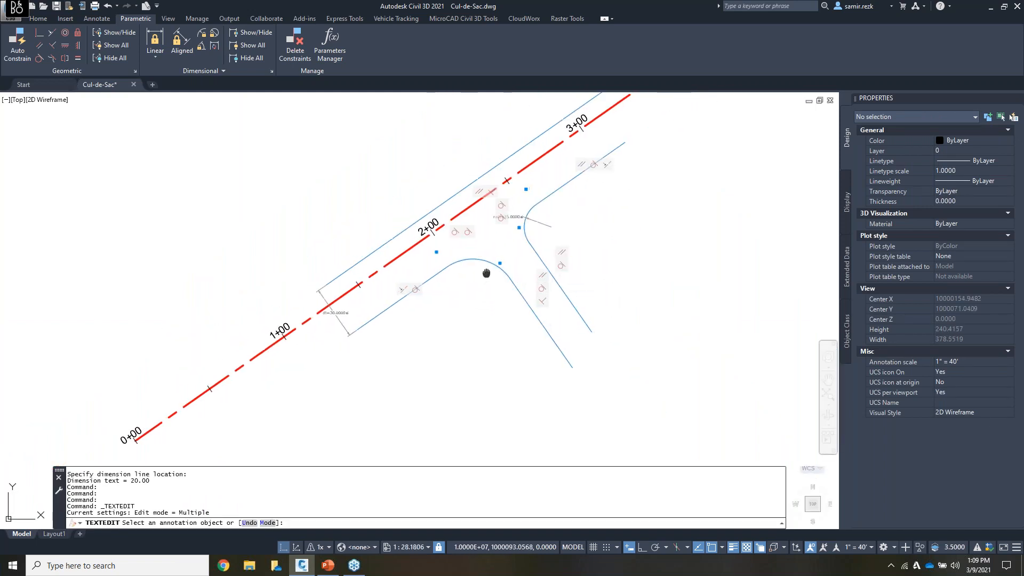
key(Escape)
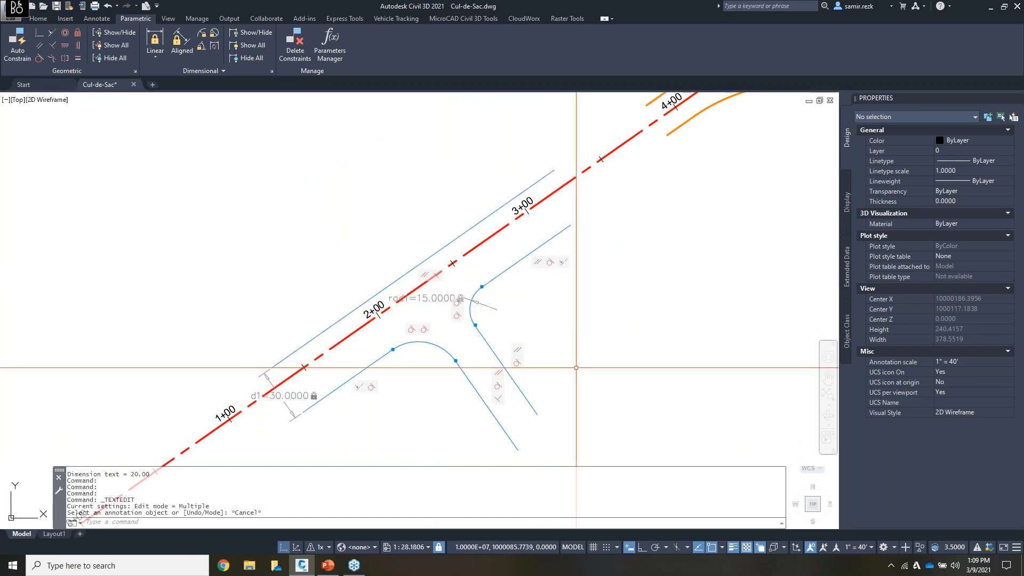
Step: Open the cul-de-sac block at the end of the main road in the Block Editor
middle_drag(657, 232, 416, 442)
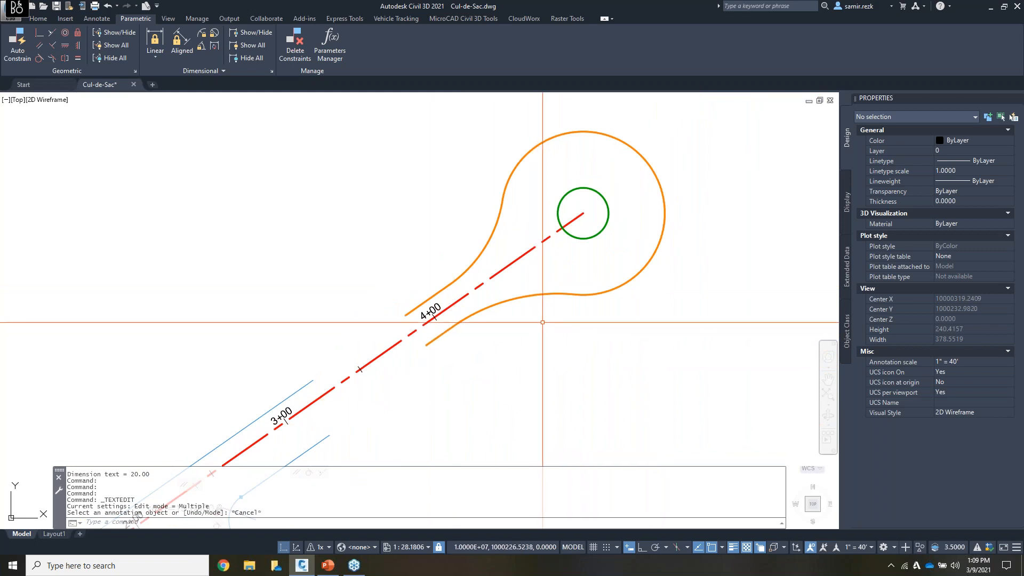
click(553, 291)
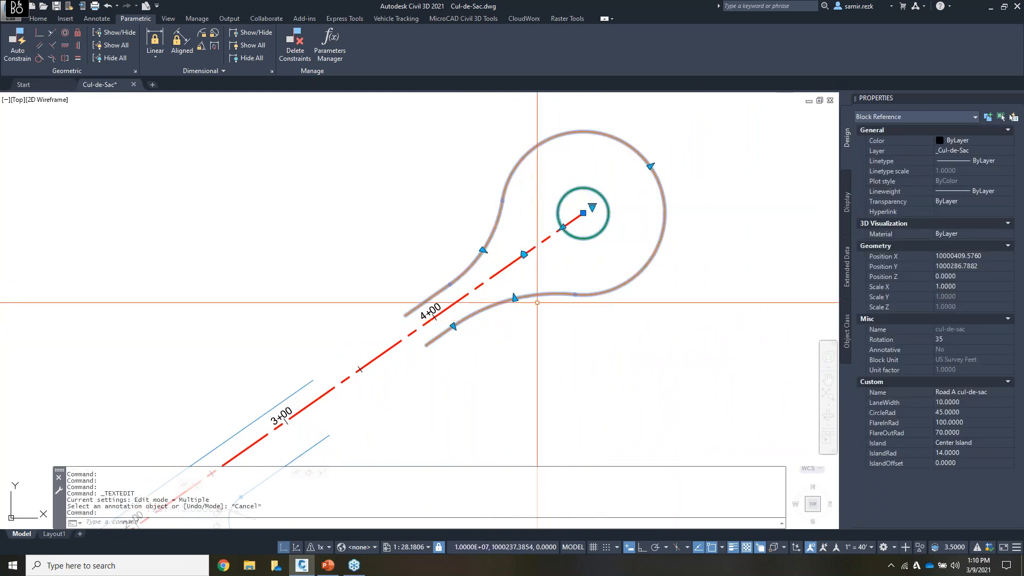
right_click(555, 326)
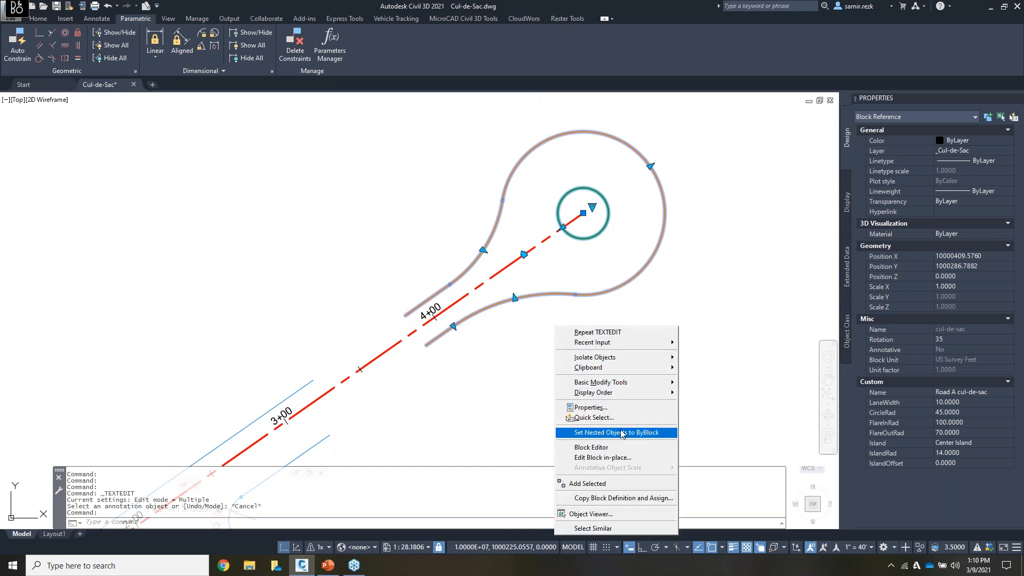
click(591, 447)
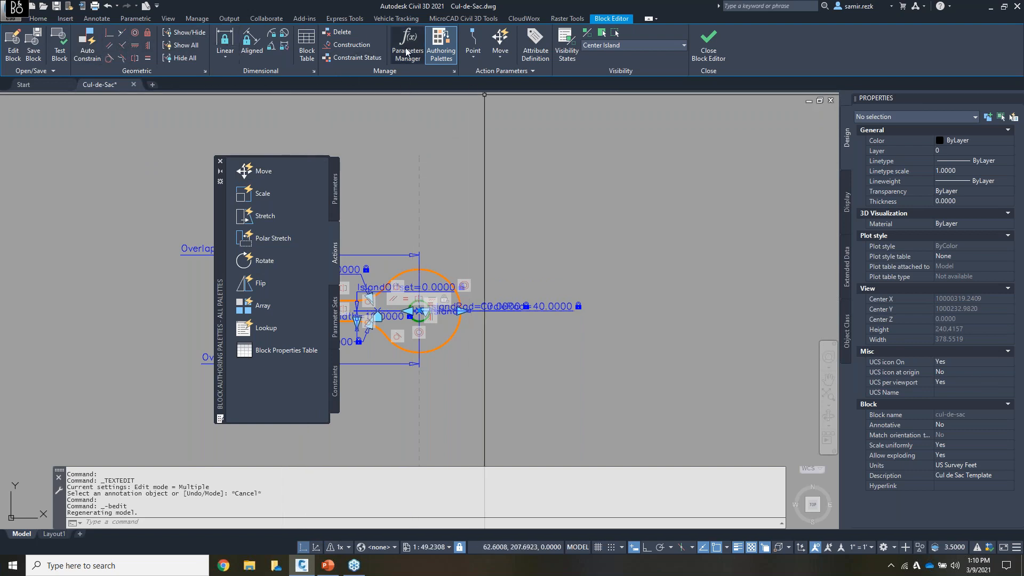
Step: Check the available action types, and move the block authoring palettes clear of the cul-de-sac geometry
click(502, 62)
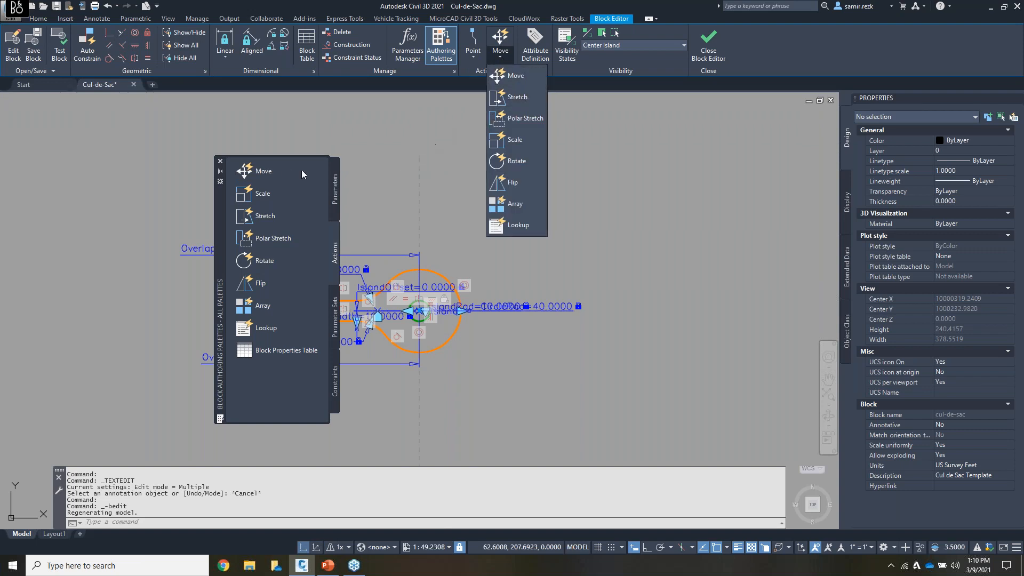
click(209, 198)
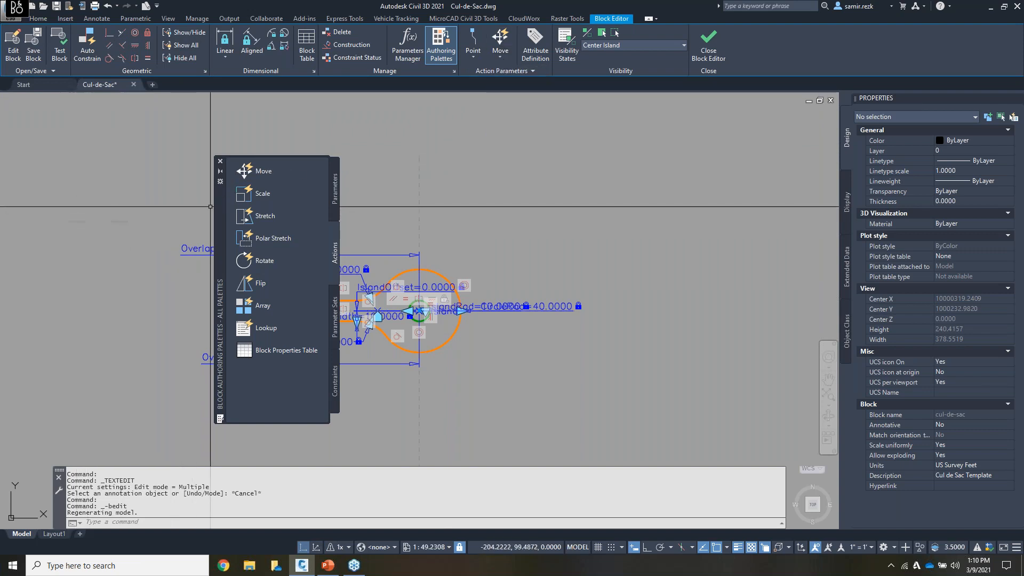
drag(219, 210, 50, 188)
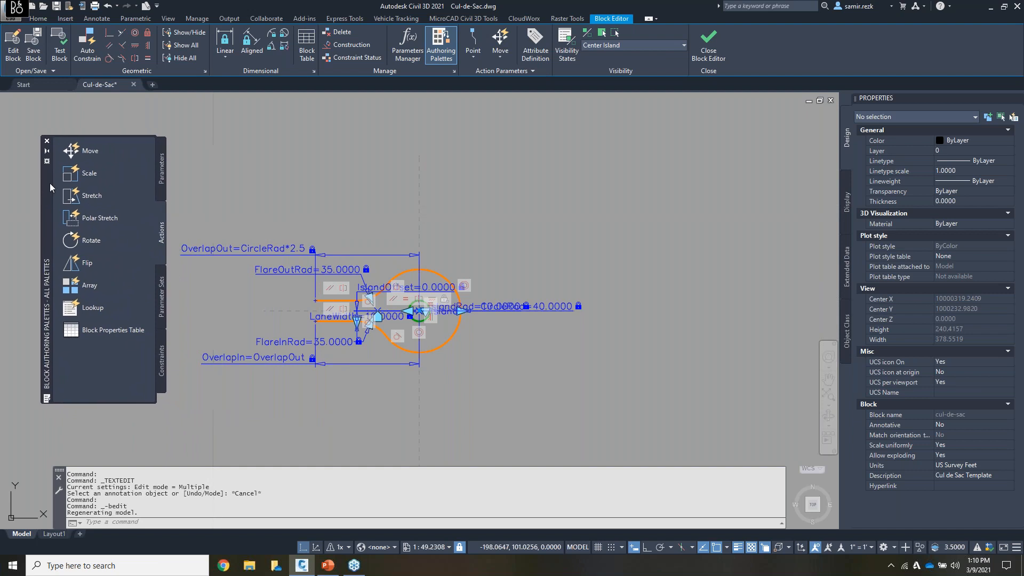
Step: Compare the block's constraint tools with the regular parametric tools, and examine the constraints and parameters on the cul-de-sac geometry
middle_drag(322, 192, 387, 182)
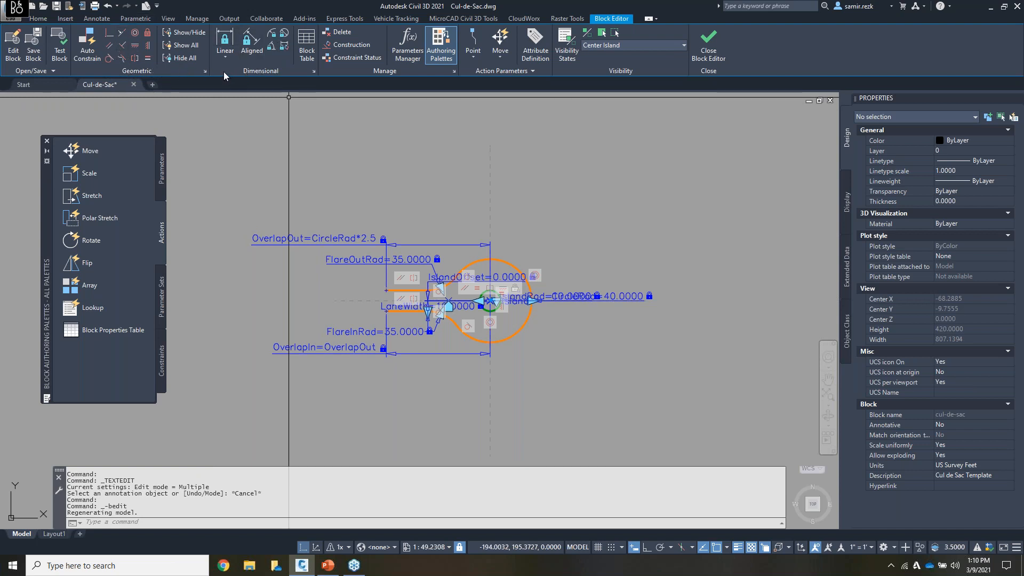
click(136, 18)
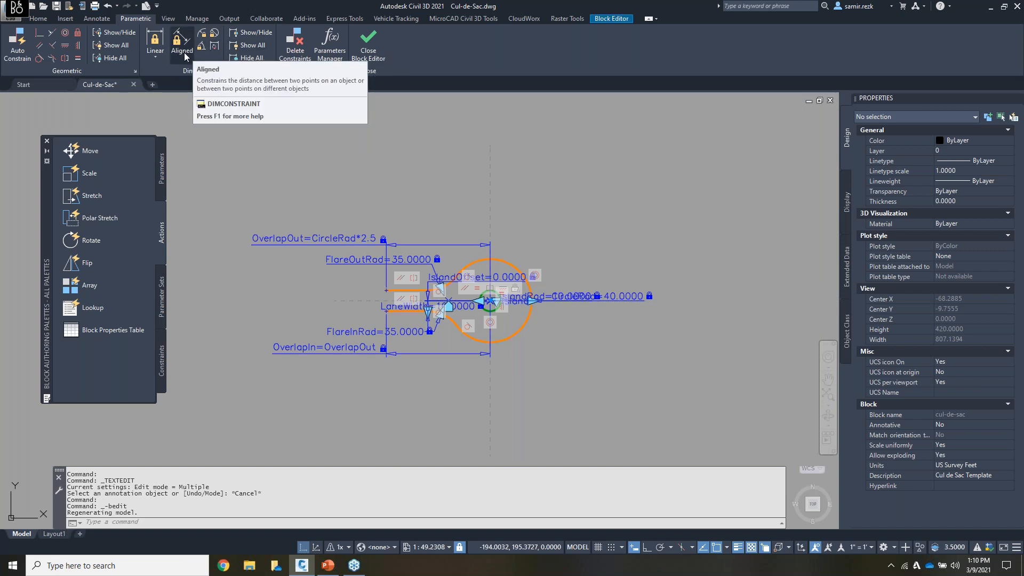
click(615, 19)
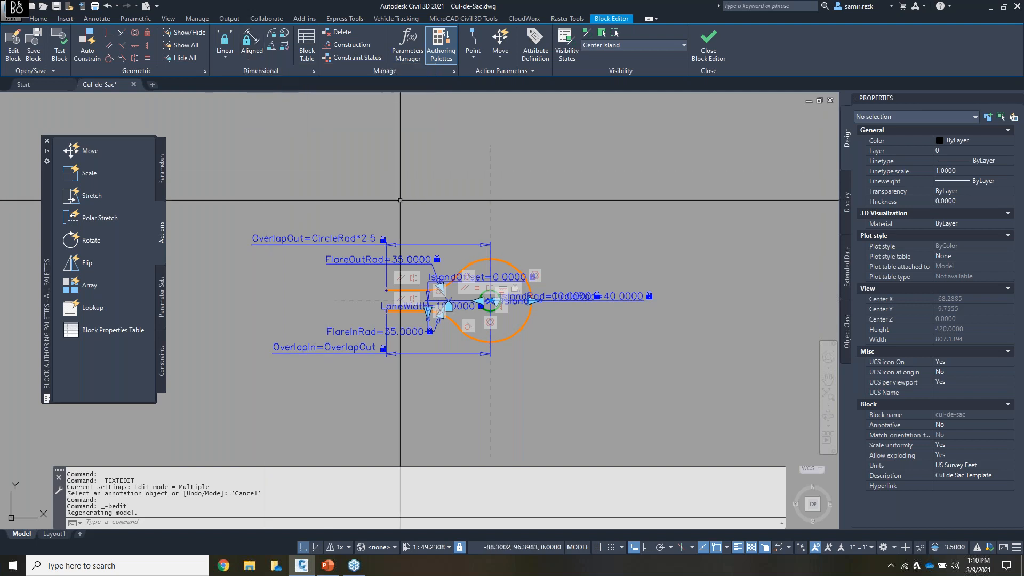
scroll(461, 335, up, 5)
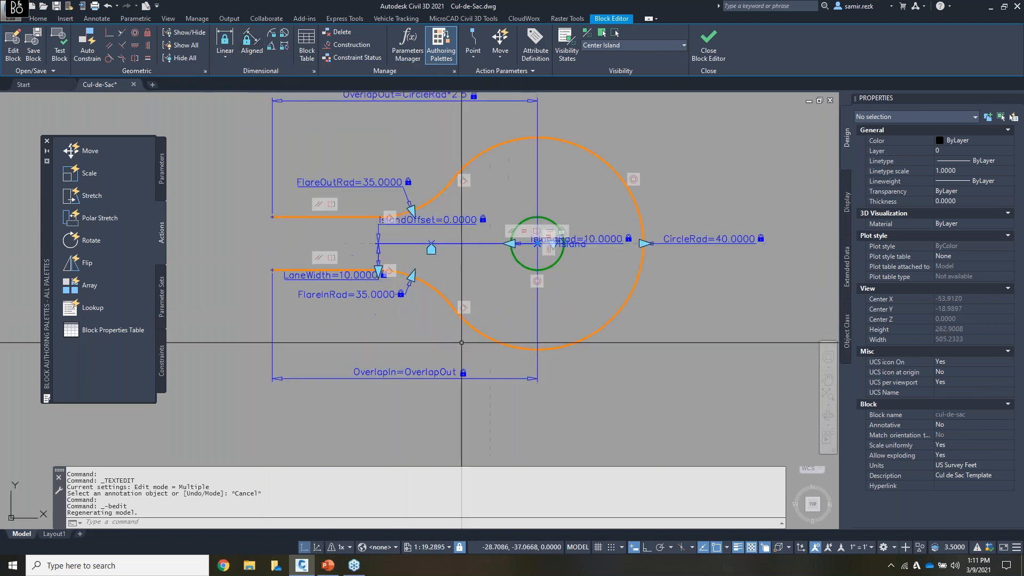
middle_drag(434, 326, 446, 353)
middle_drag(704, 255, 726, 302)
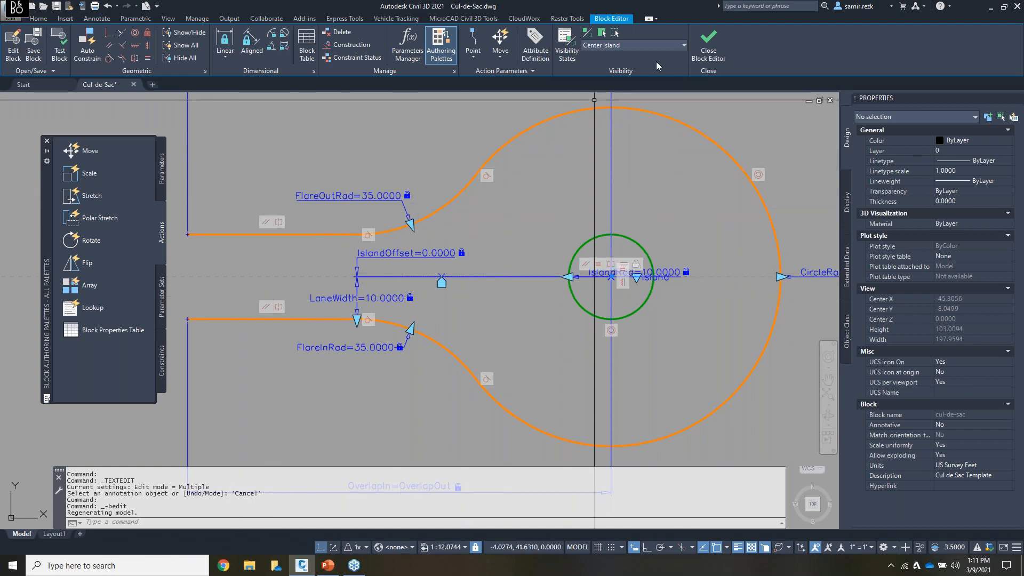
Step: Close the Block Editor with the changes saved, and delete the cul-de-sac block reference at the end of the main road
click(706, 48)
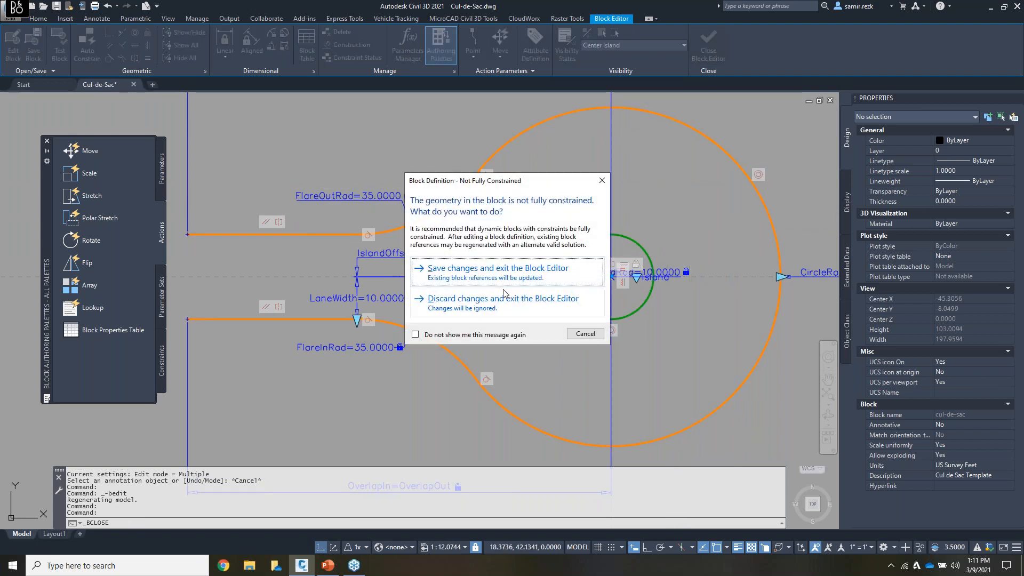
click(496, 273)
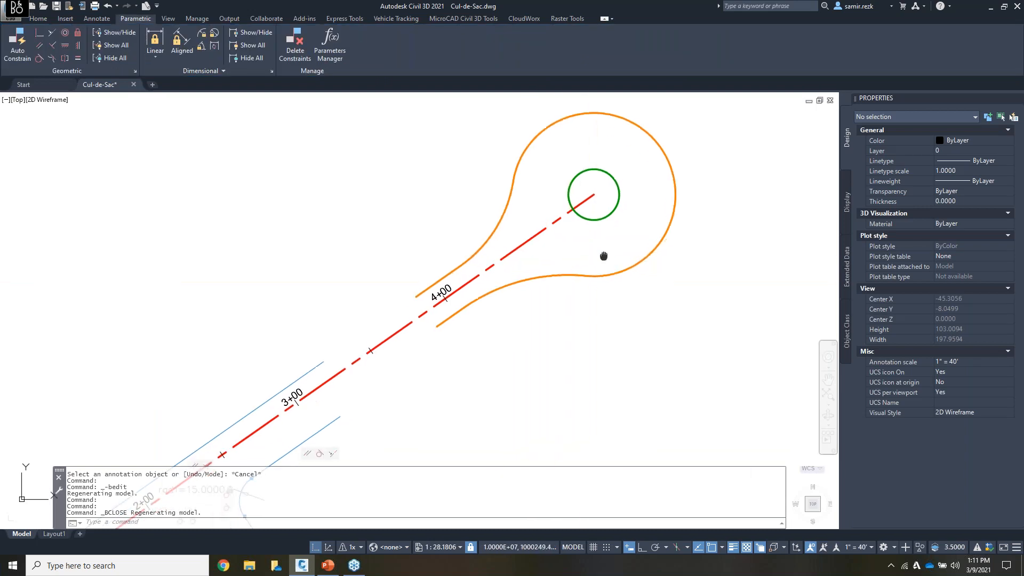
scroll(603, 256, down, 2)
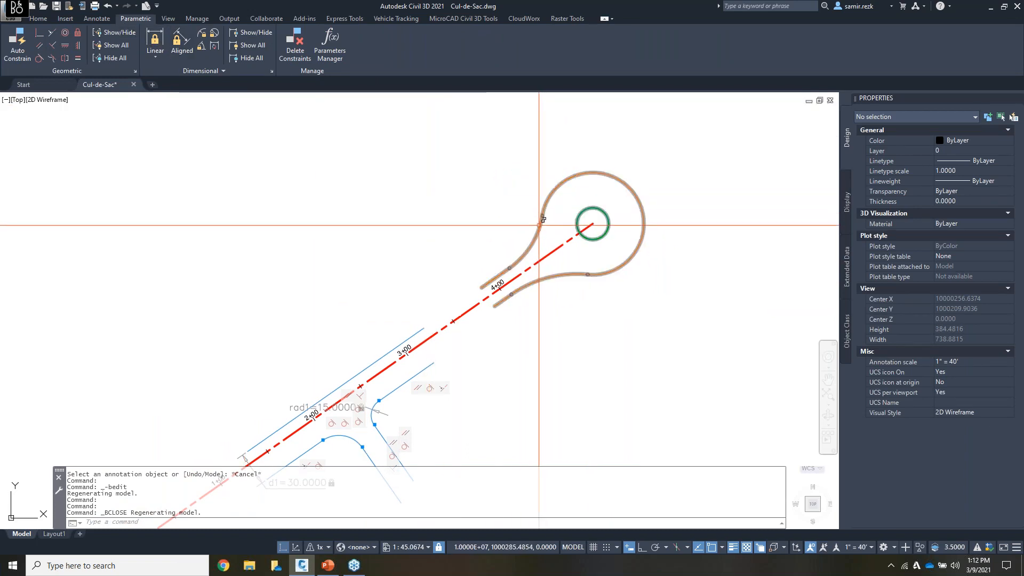
click(528, 246)
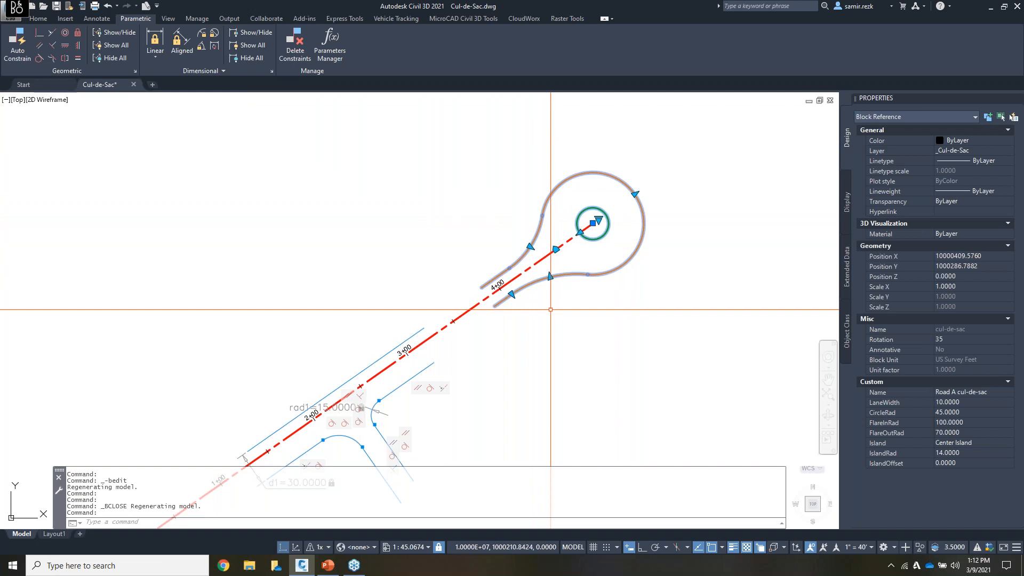
key(Delete)
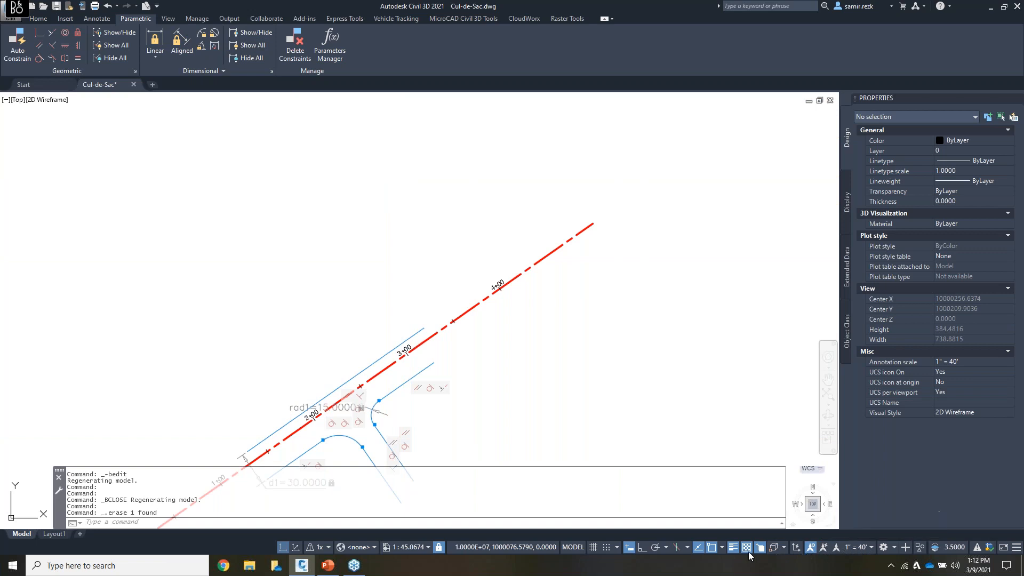
Step: Switch to the Civil 3D workspace and insert the cul-de-sac block at the end of the main road's centreline
click(883, 547)
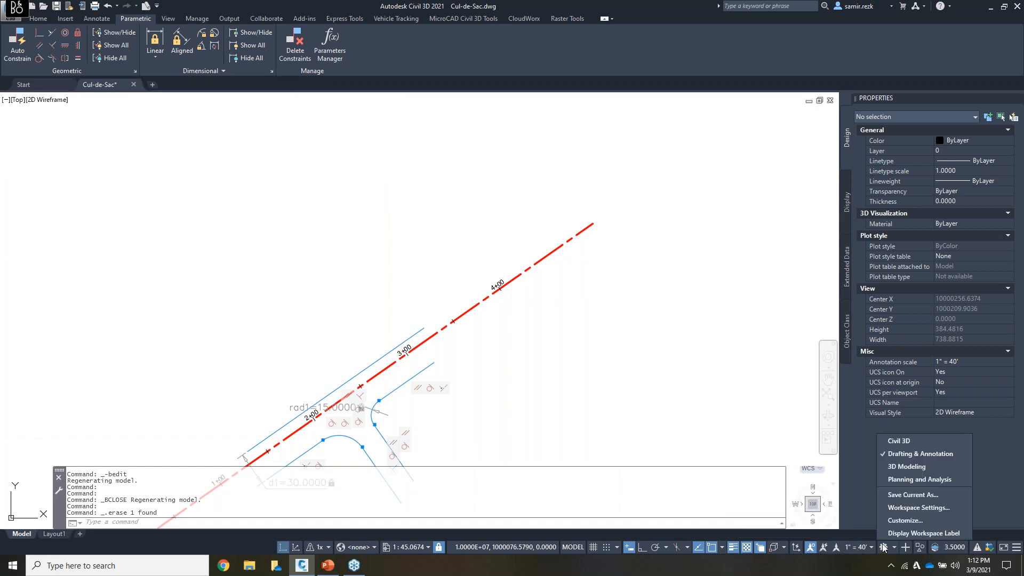
click(903, 460)
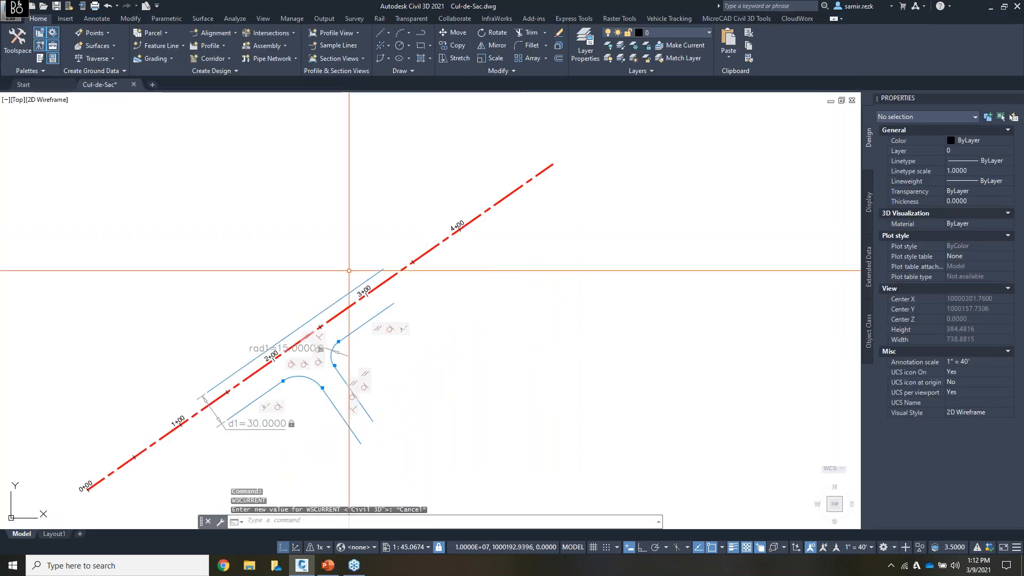
click(65, 20)
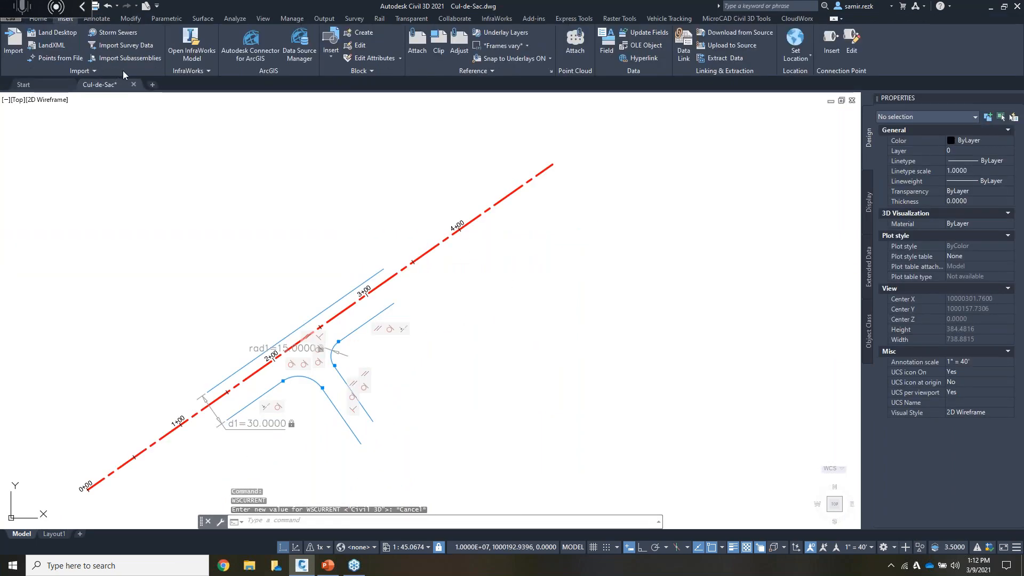
click(335, 60)
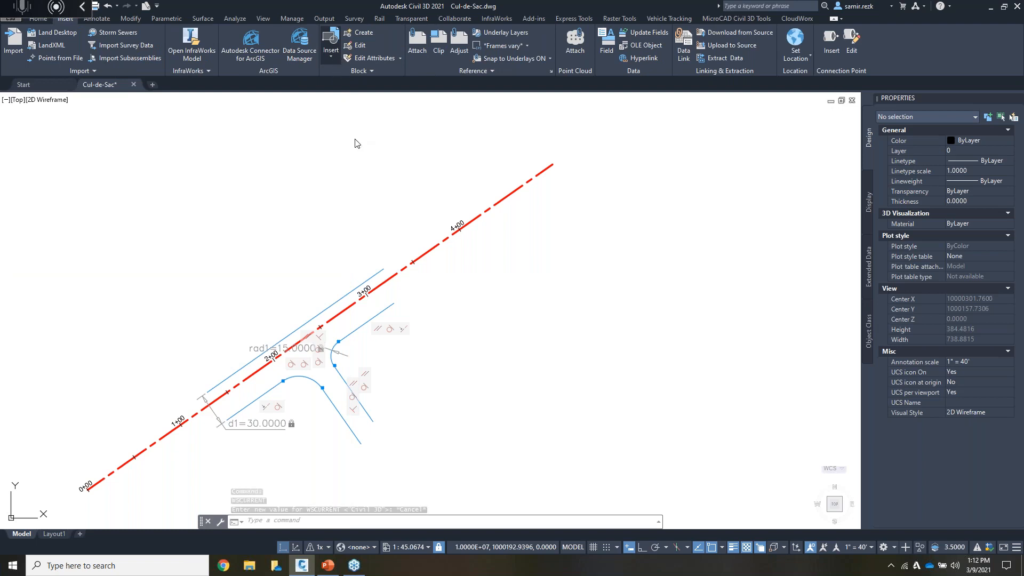
scroll(420, 136, down, 3)
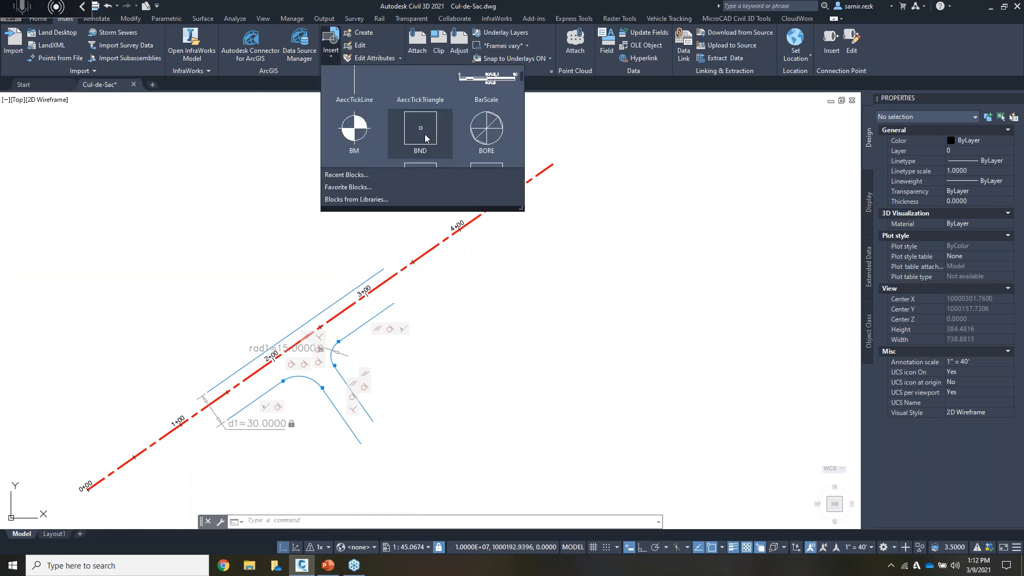
scroll(405, 131, down, 2)
click(353, 122)
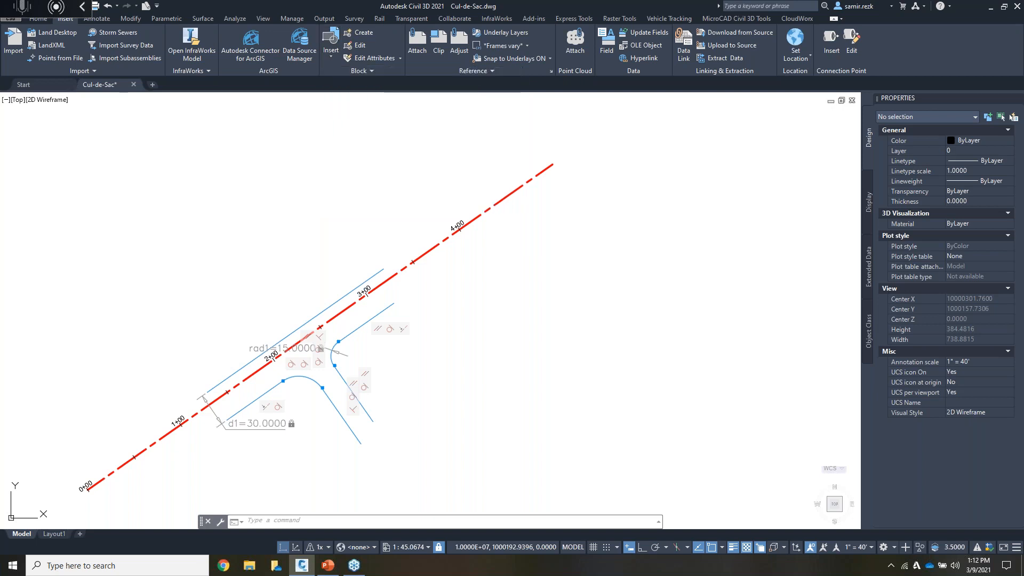
scroll(561, 169, up, 3)
scroll(532, 142, up, 4)
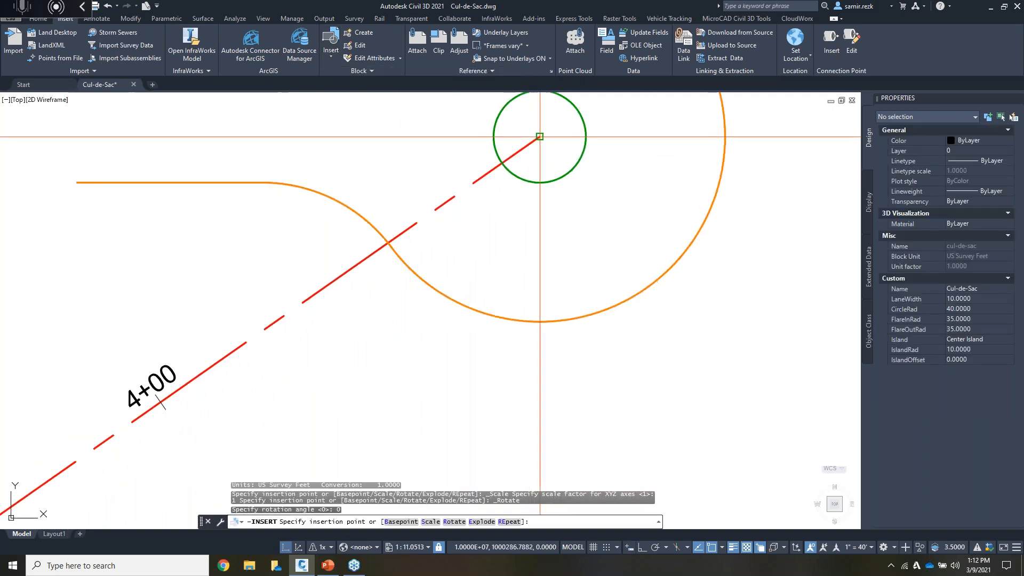
click(543, 136)
scroll(542, 135, down, 4)
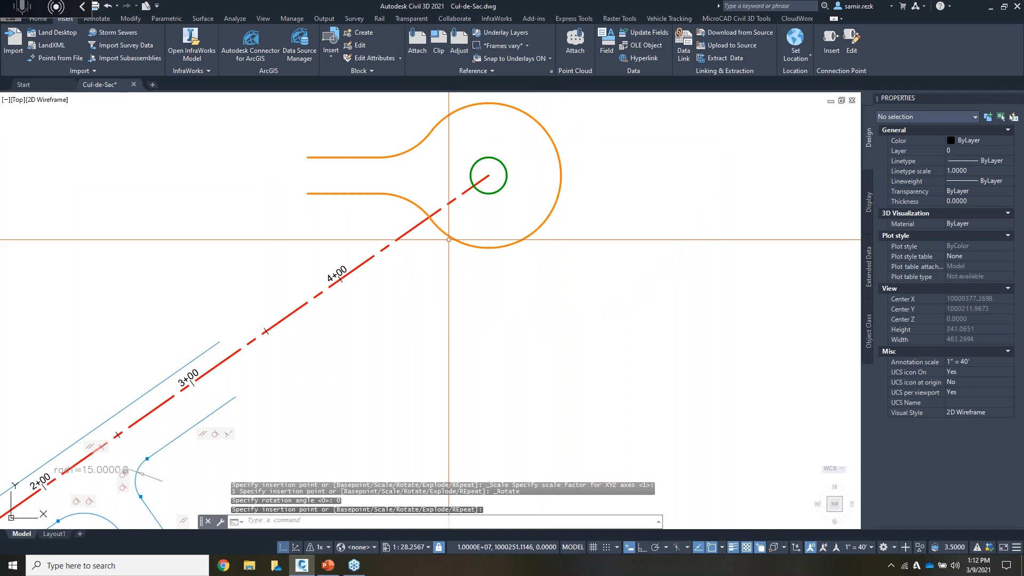
Step: Move the cul-de-sac block off the road's end, and rotate it in line with the road's centreline using its alignment grip
click(430, 231)
drag(444, 233, 407, 170)
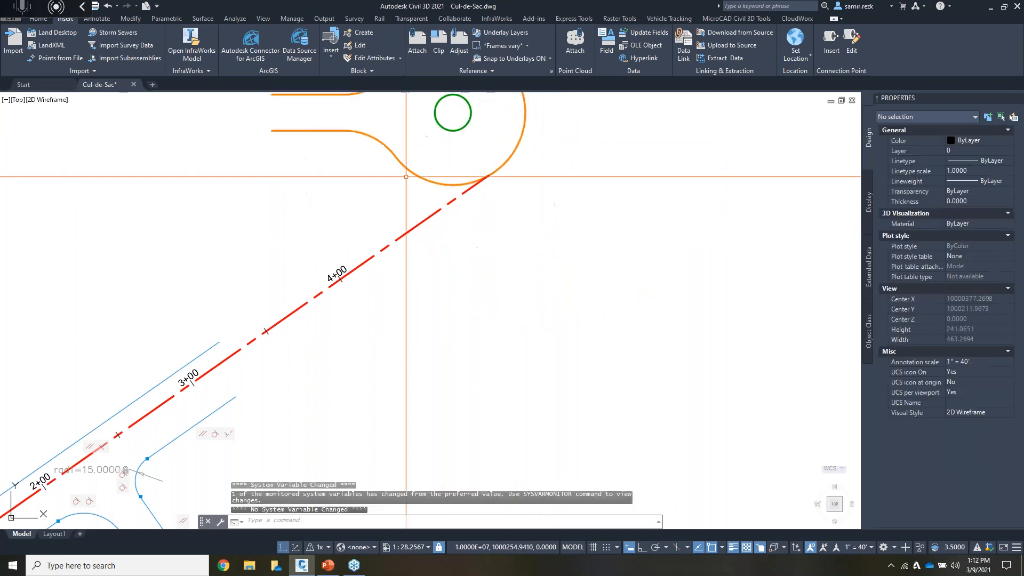
click(373, 117)
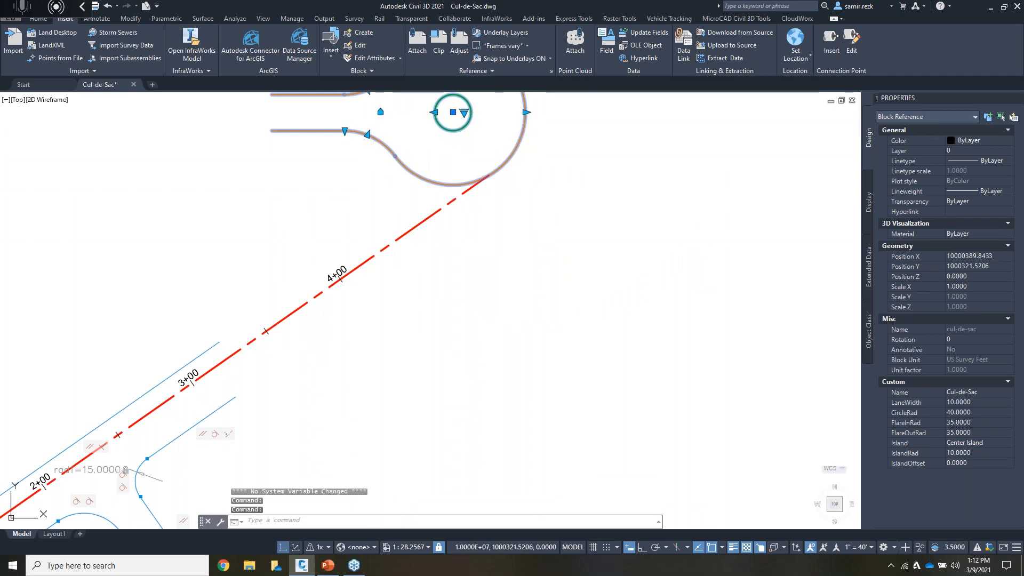
click(380, 112)
click(436, 217)
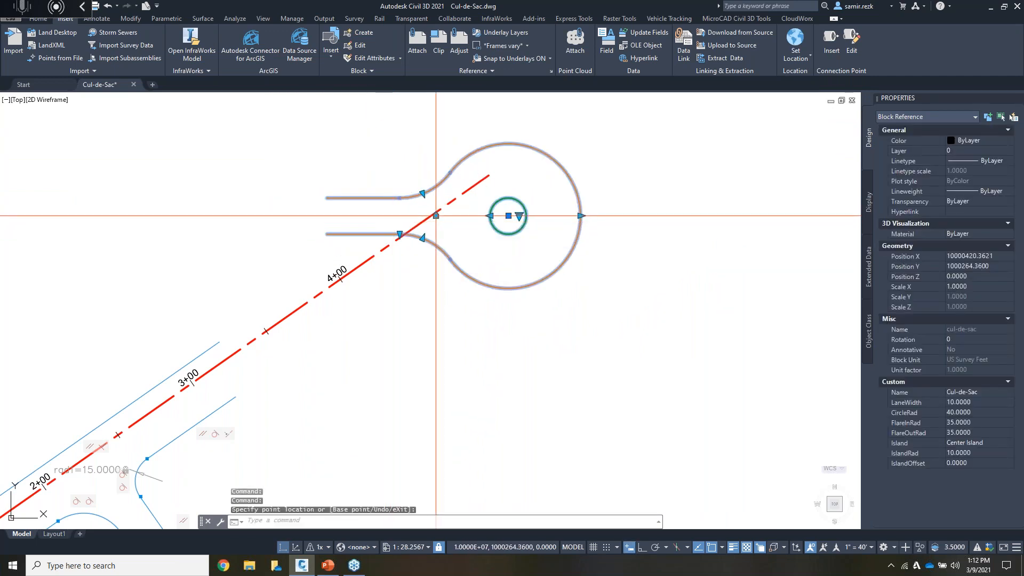
click(436, 216)
scroll(417, 222, up, 5)
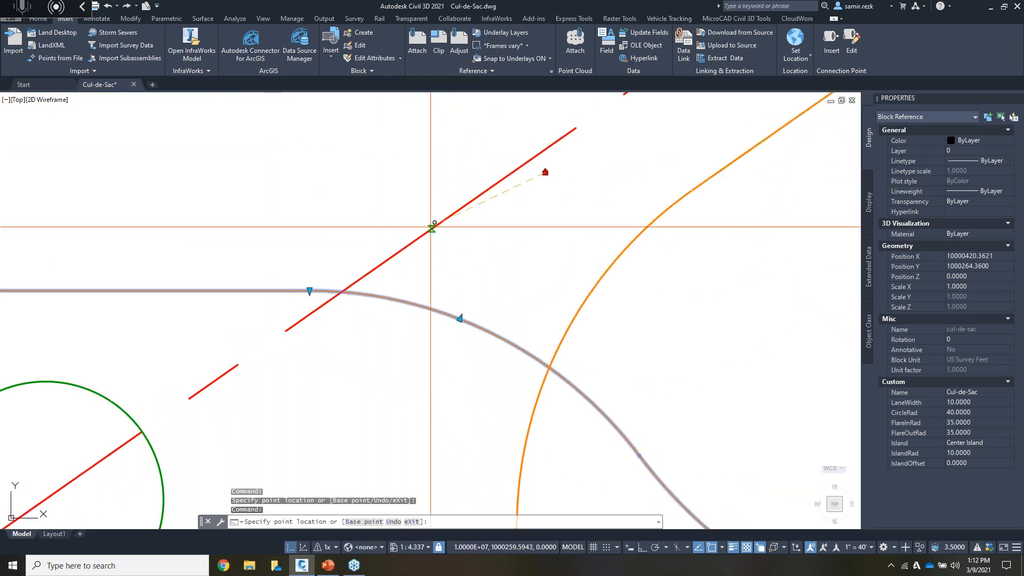
scroll(425, 222, down, 5)
click(435, 224)
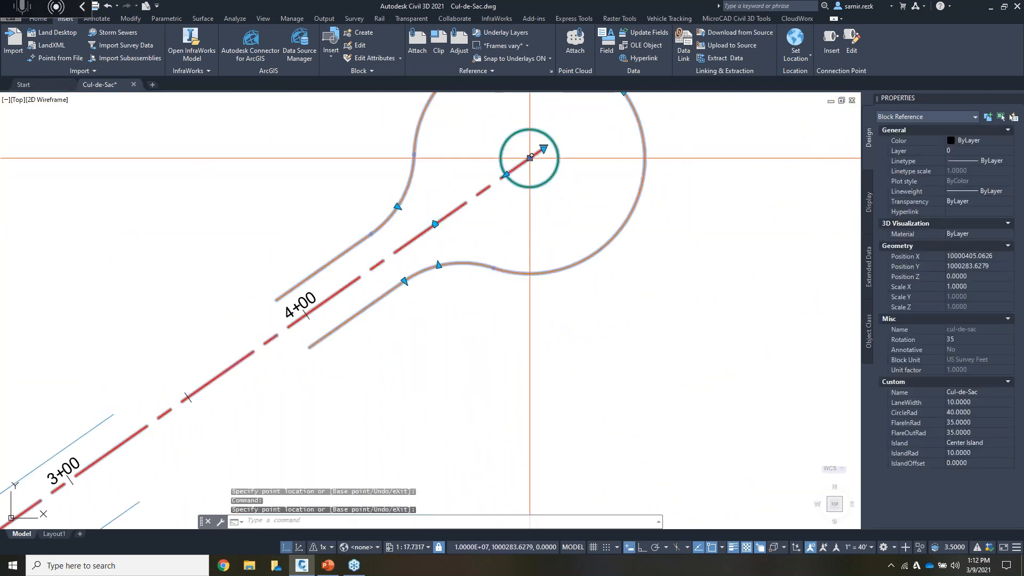
Step: Move the aligned cul-de-sac block so its island centre sits exactly on the endpoint of the road's centreline
click(530, 158)
scroll(541, 151, up, 8)
click(554, 145)
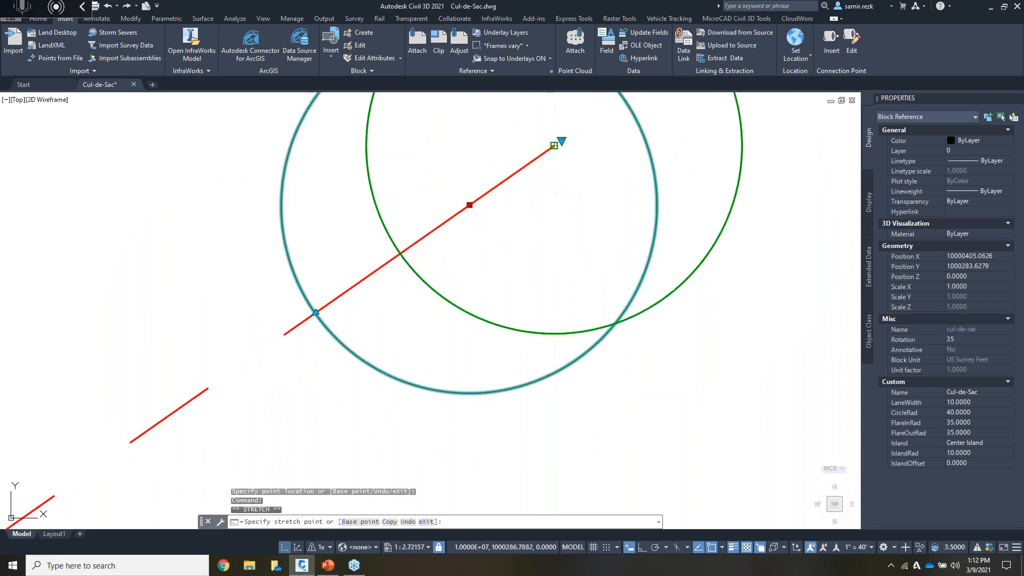
scroll(499, 186, down, 6)
scroll(499, 186, down, 5)
scroll(581, 200, up, 1)
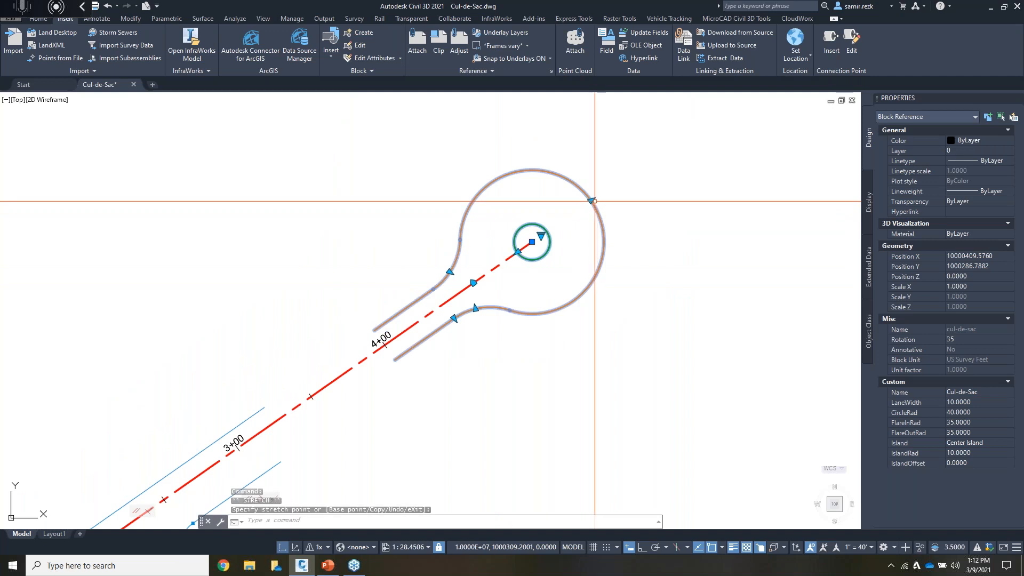
Step: Stretch the cul-de-sac's circle radius to 55 and both its flare-in and flare-out radii to 80 using the block's grips
click(590, 200)
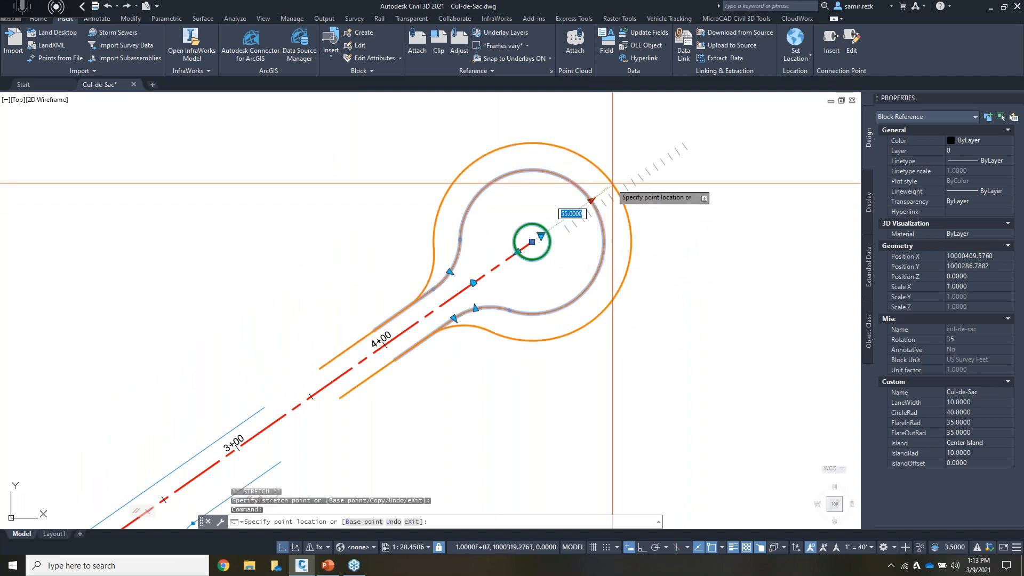
click(613, 174)
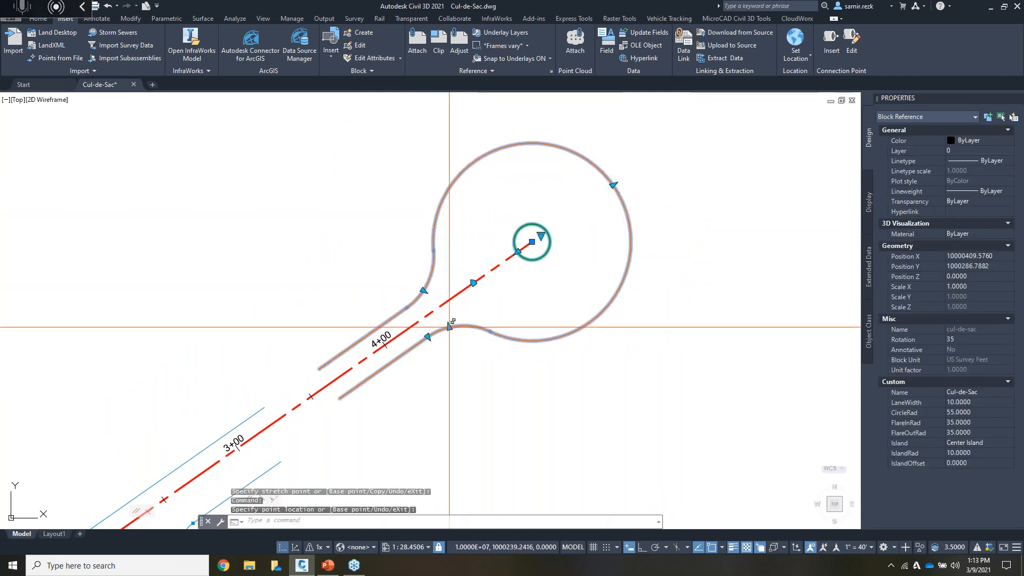
click(449, 326)
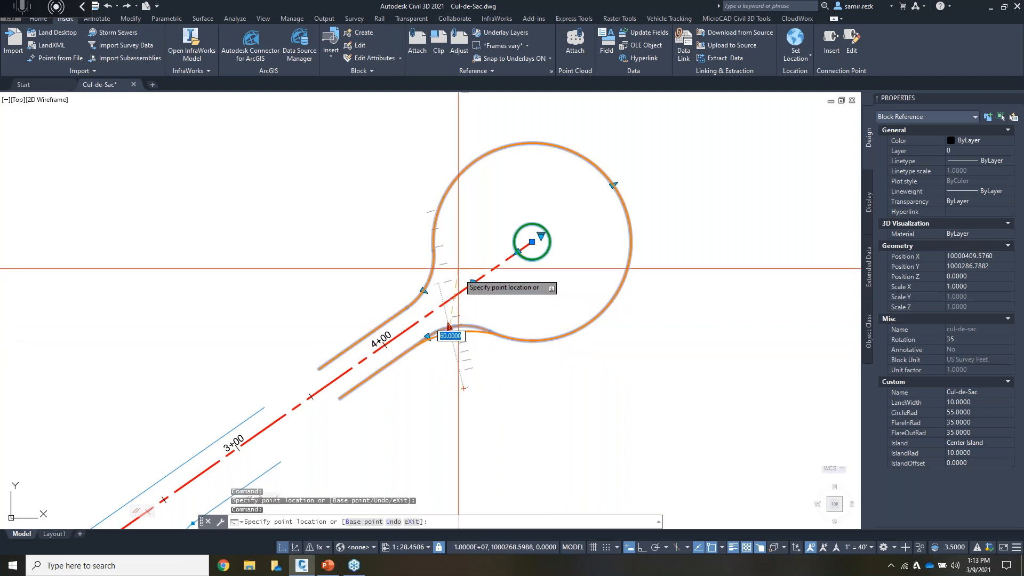
click(450, 246)
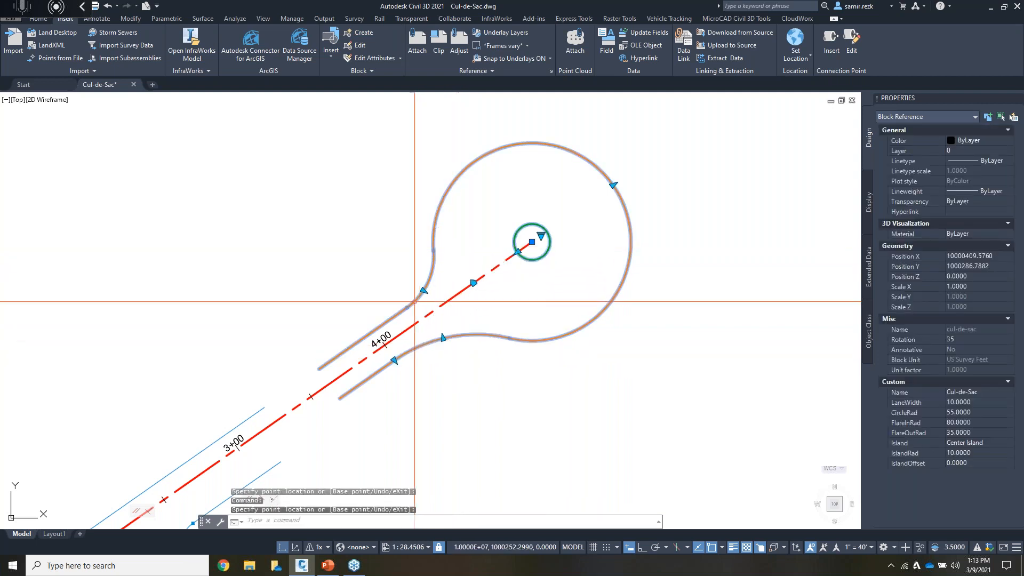
click(424, 290)
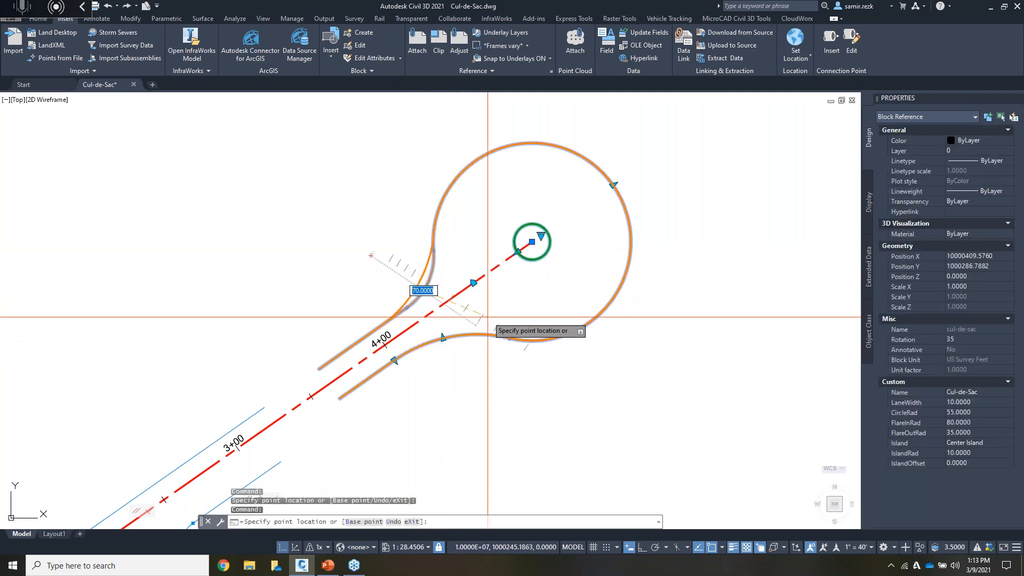
click(488, 322)
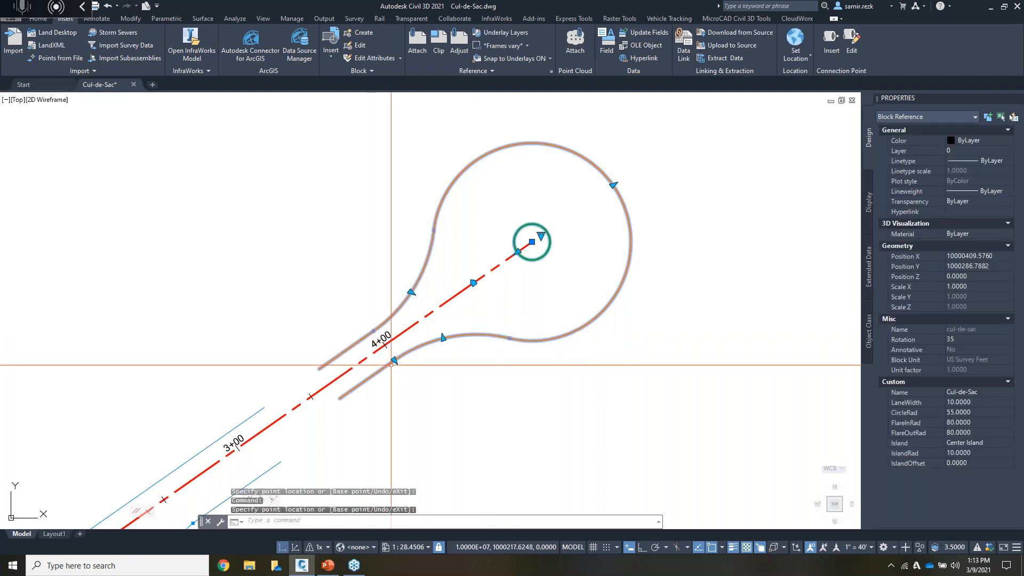
Step: Widen the cul-de-sac's lane to about 16.15 using the lane width grip
click(394, 360)
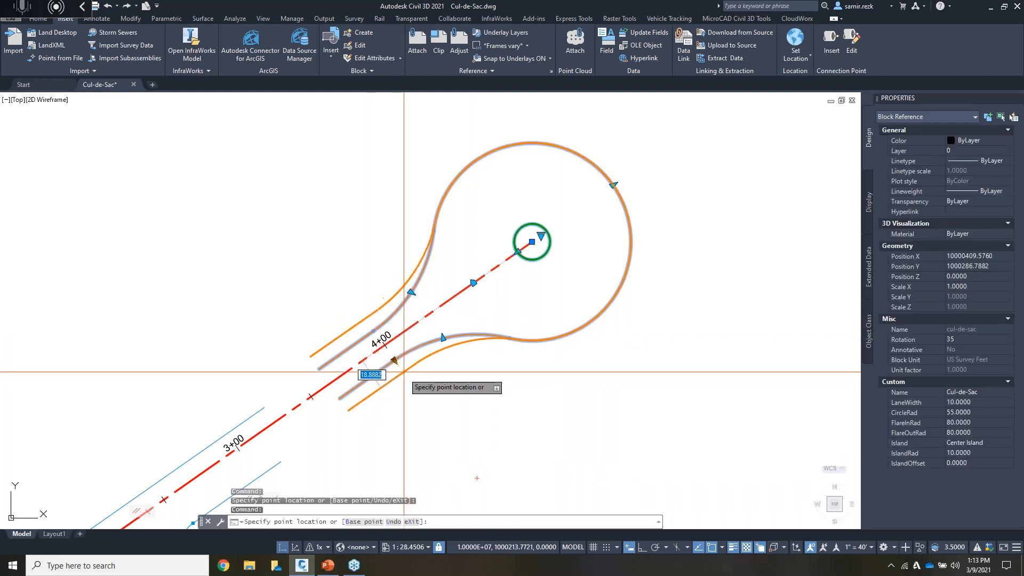
scroll(405, 374, up, 2)
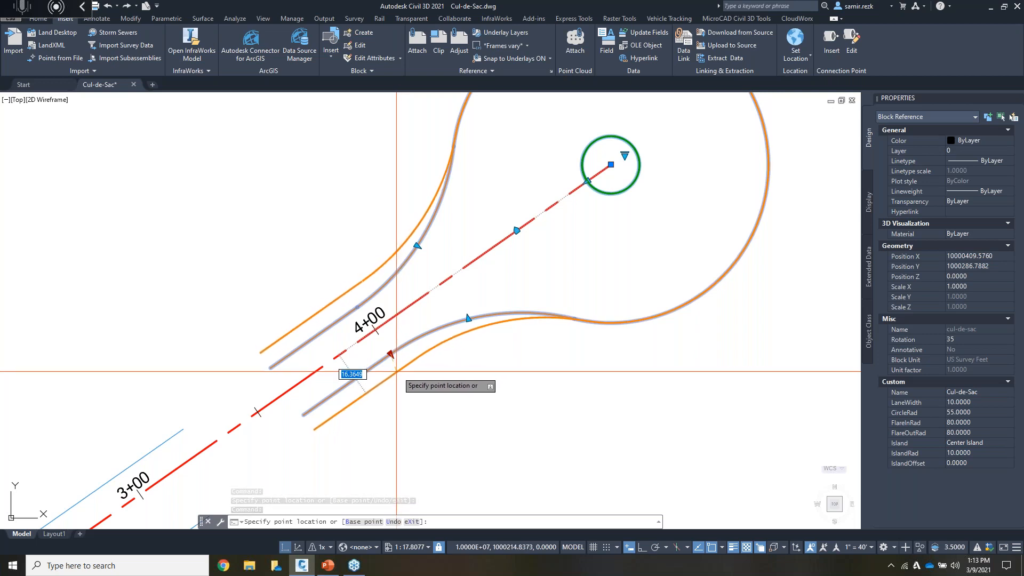
click(397, 371)
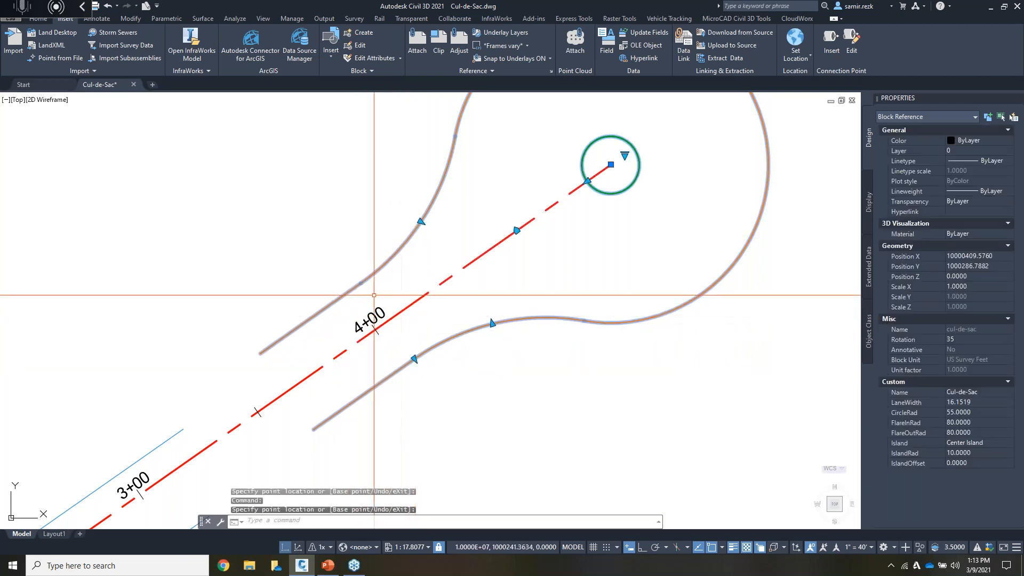
scroll(397, 311, down, 2)
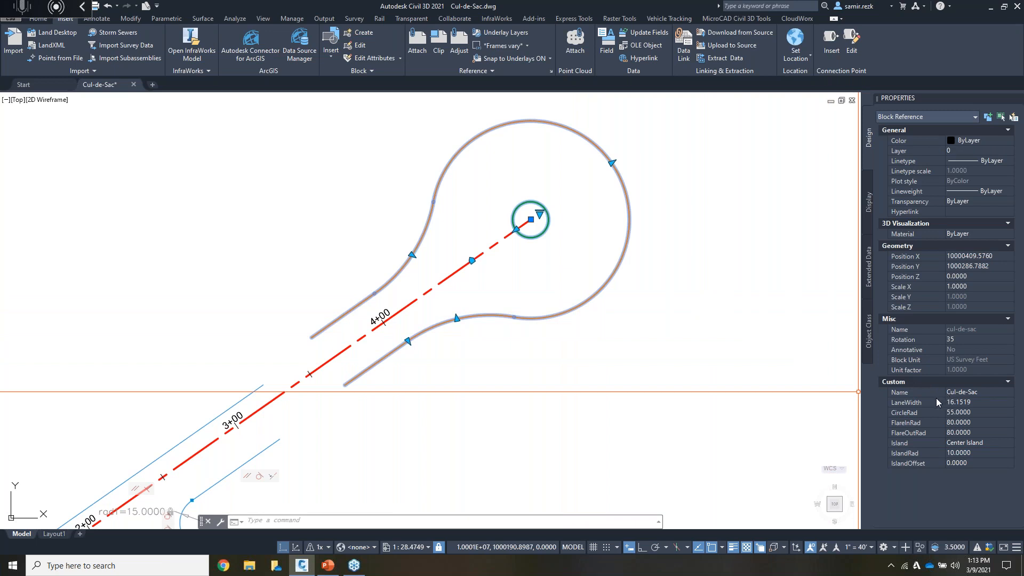
Step: Set the cul-de-sac's lane width to 12 and its circle radius to 45
click(977, 402)
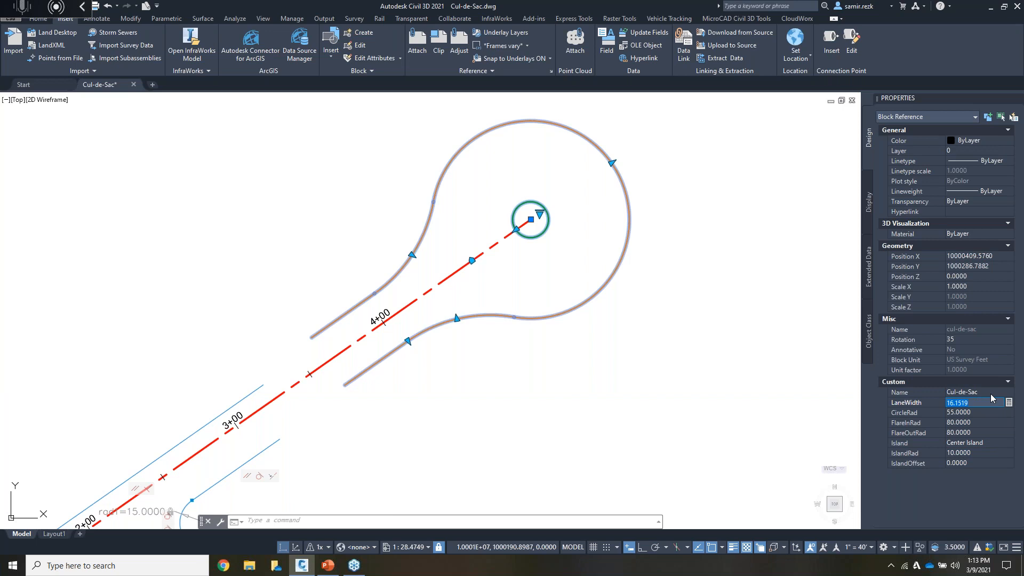
key(Tab)
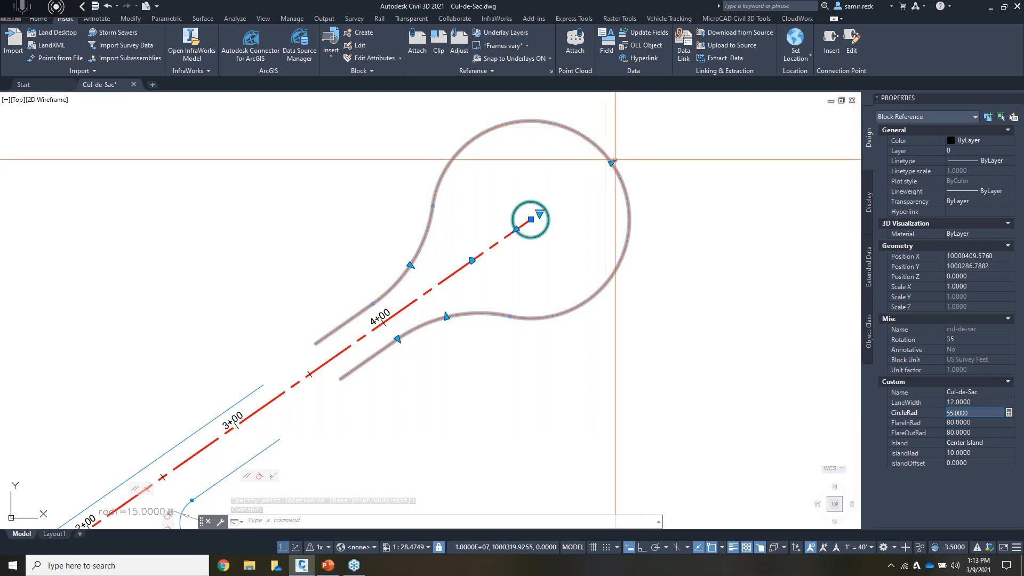
click(611, 163)
text(45)
key(Return)
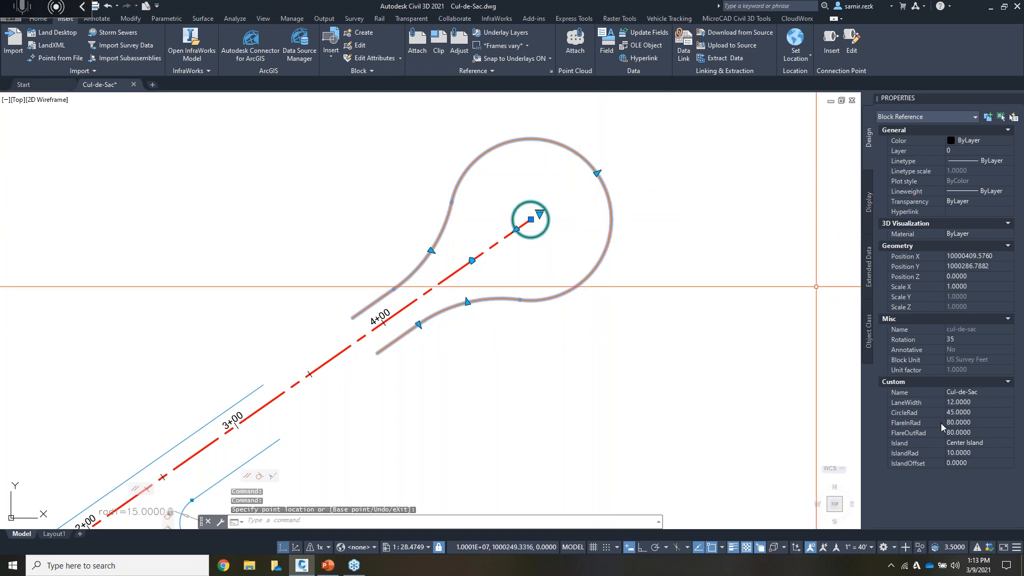
Step: Set the cul-de-sac's FlareInRad to 100 and its FlareOutRad to 50
click(965, 423)
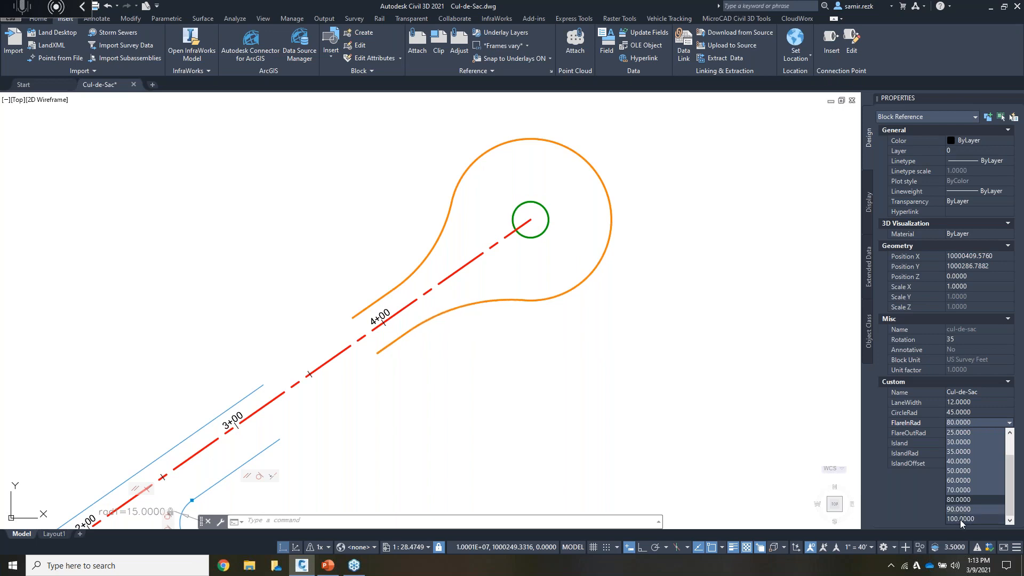
click(960, 518)
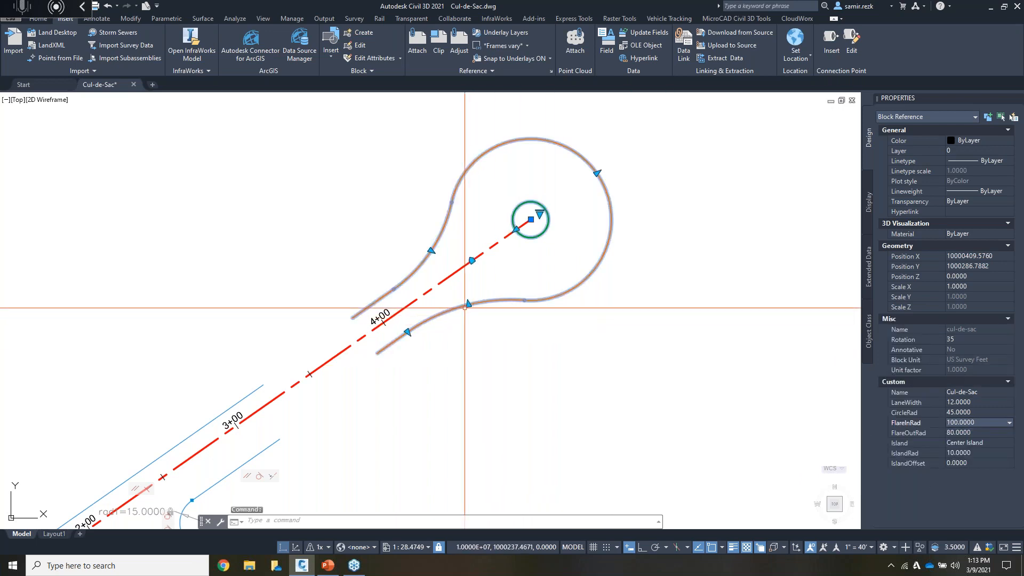
click(970, 434)
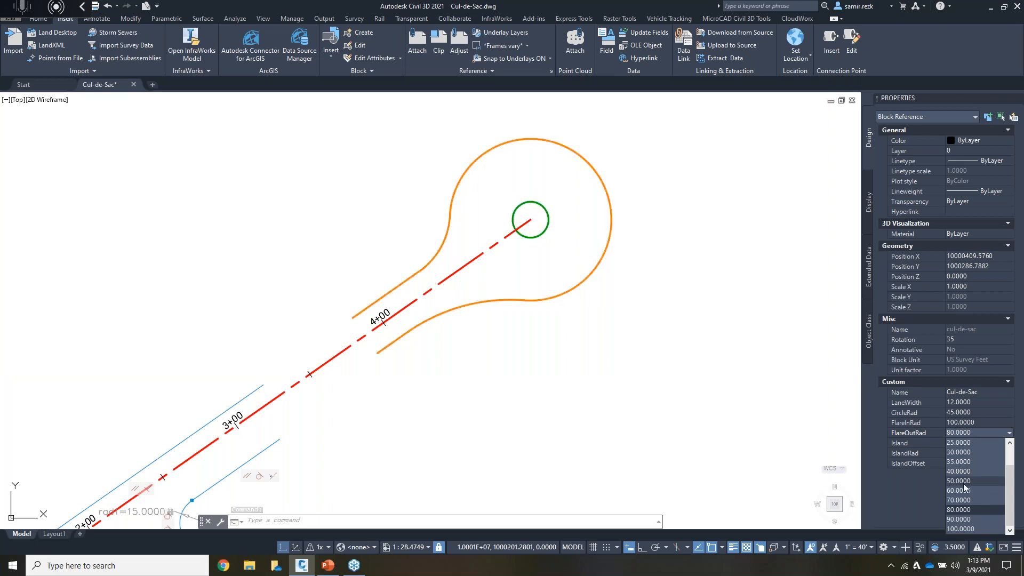
click(958, 481)
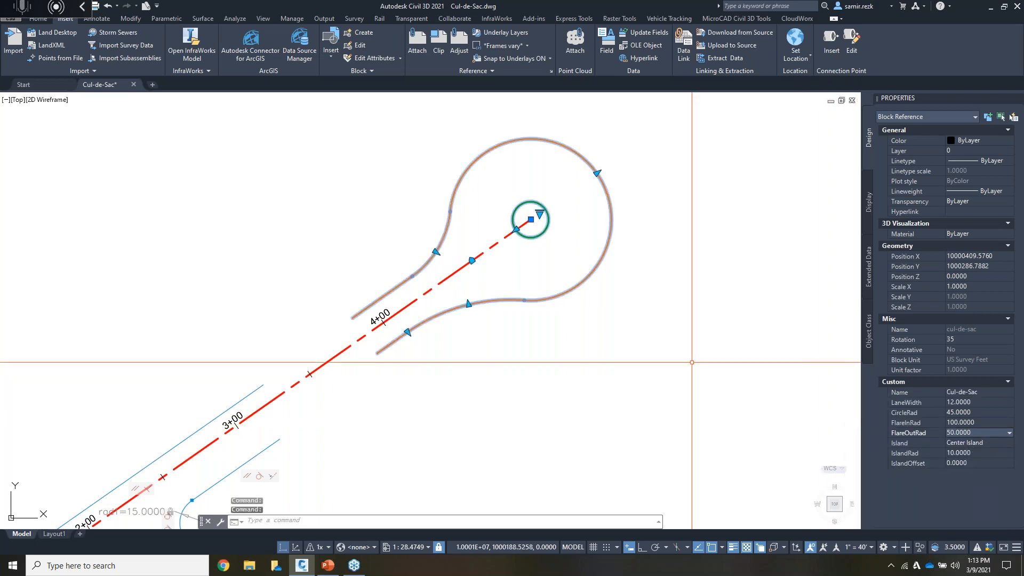
Step: Try the island visibility options on the cul-de-sac block, ending on Center Island
scroll(560, 207, up, 4)
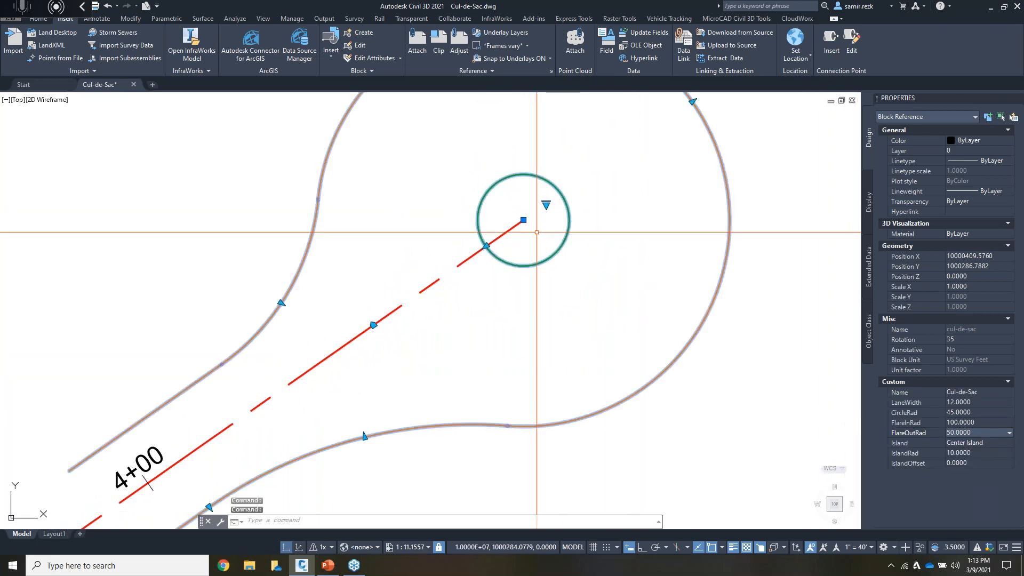
middle_drag(565, 228, 583, 265)
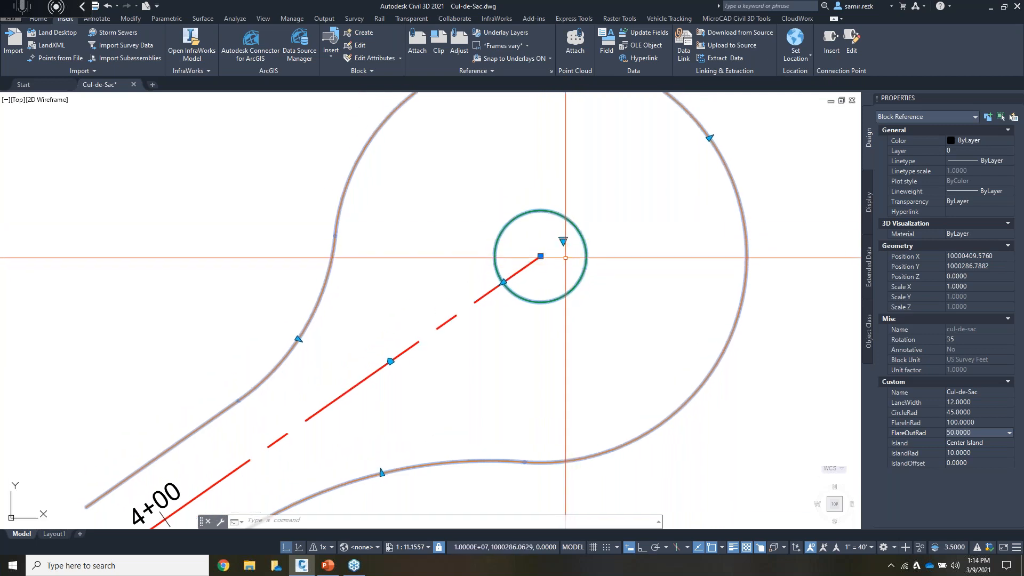
click(563, 240)
click(585, 262)
scroll(601, 264, down, 3)
scroll(601, 265, up, 1)
click(603, 262)
click(618, 268)
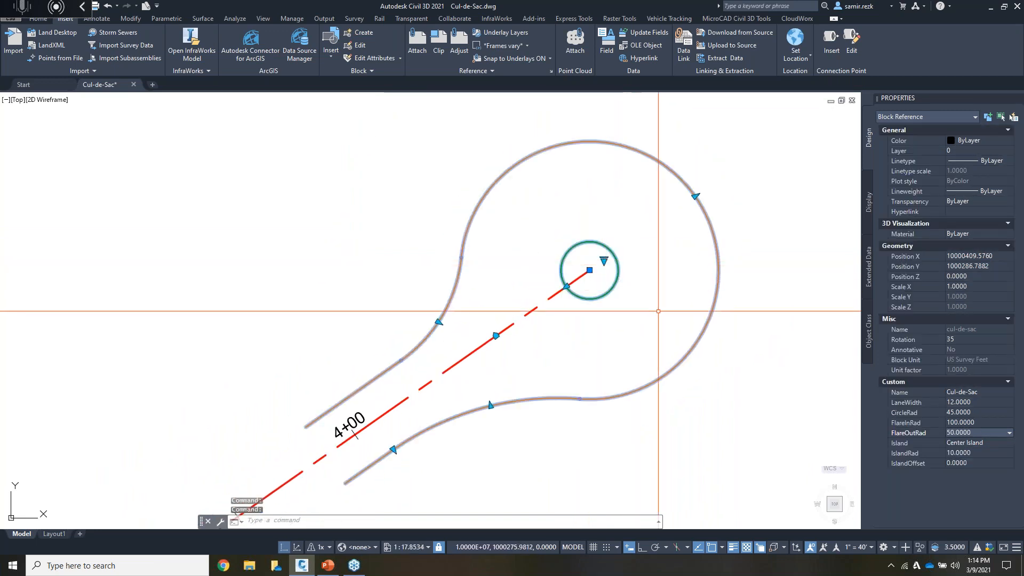
Step: Set the cul-de-sac's island radius to 18 and its island offset to 24
click(980, 453)
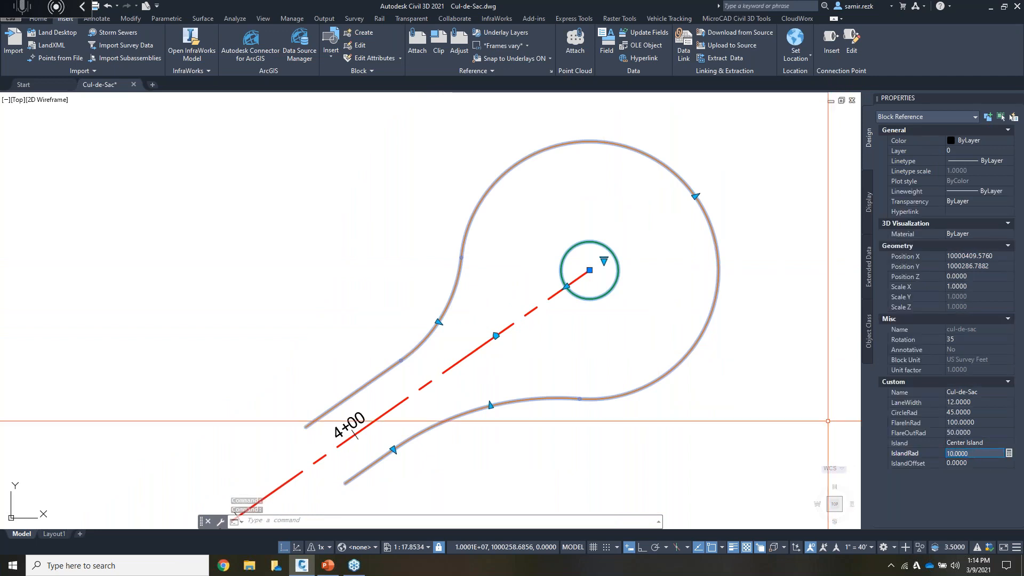
click(566, 286)
text(18)
key(Return)
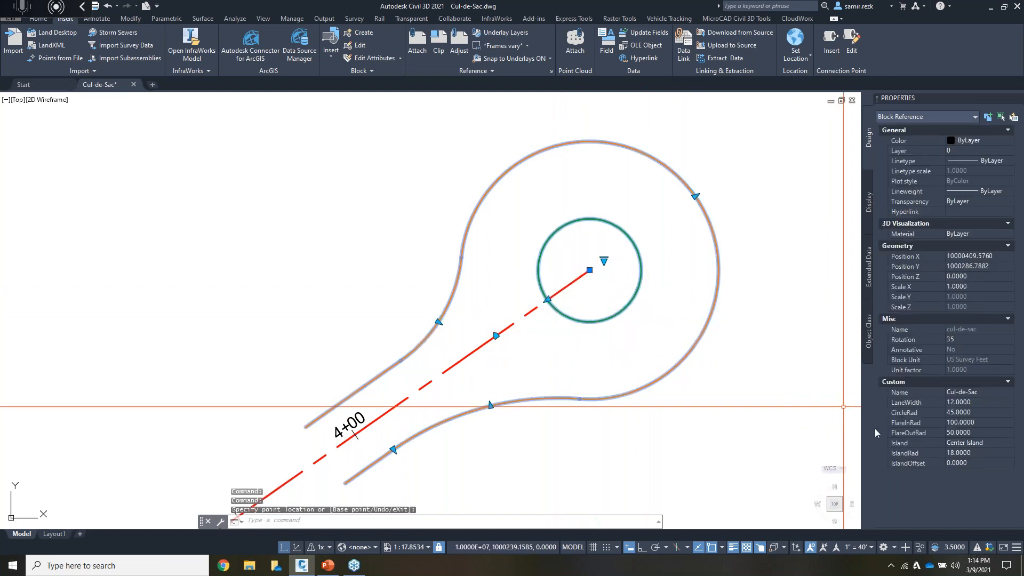
click(984, 463)
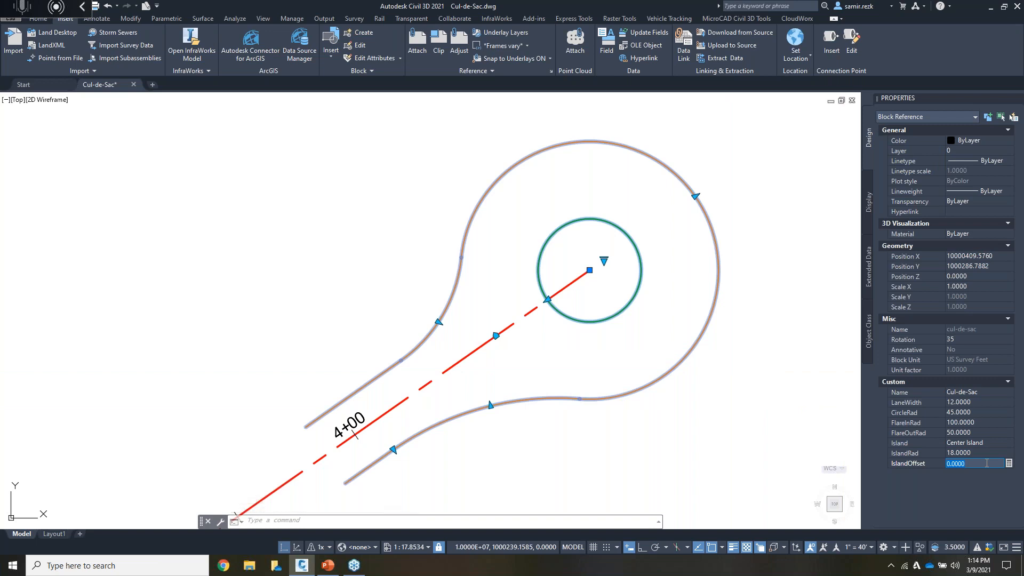
text(24)
key(Return)
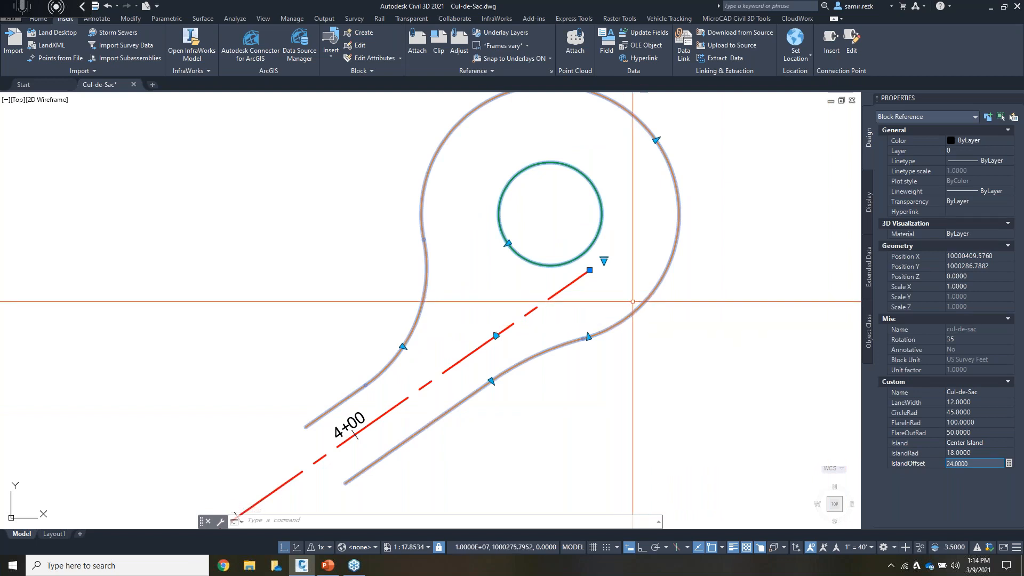
Step: Examine the offset cul-de-sac and the constrained intersection along the road centerline
middle_drag(644, 317, 660, 334)
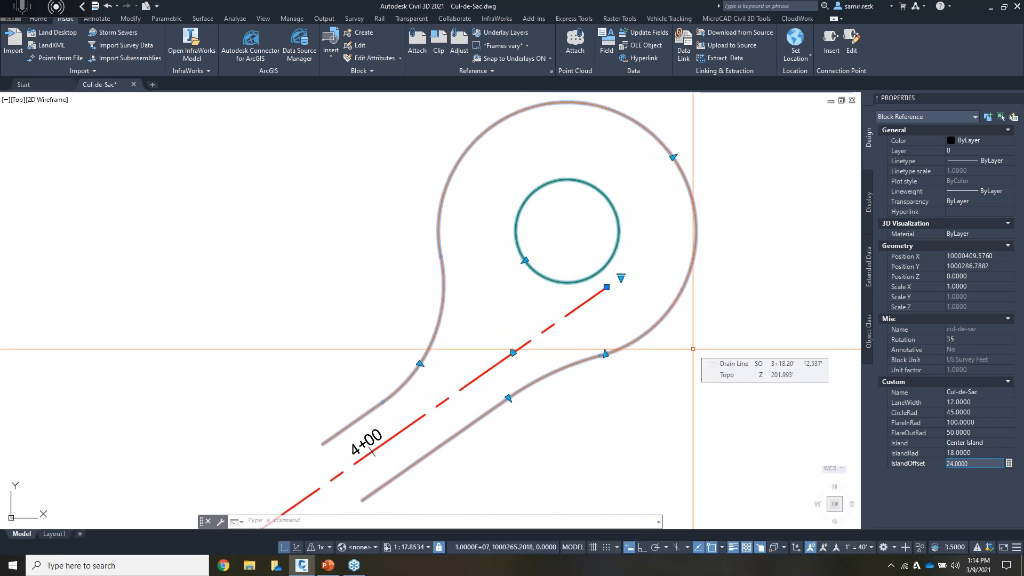
scroll(621, 405, down, 2)
middle_drag(619, 416, 688, 295)
middle_drag(616, 356, 673, 287)
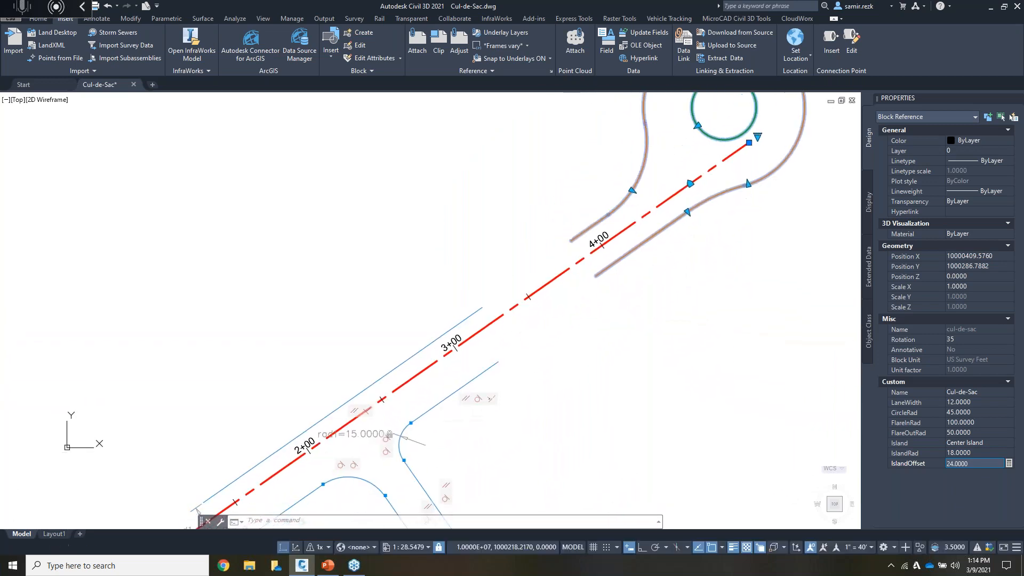
middle_drag(563, 377, 631, 339)
scroll(616, 308, down, 1)
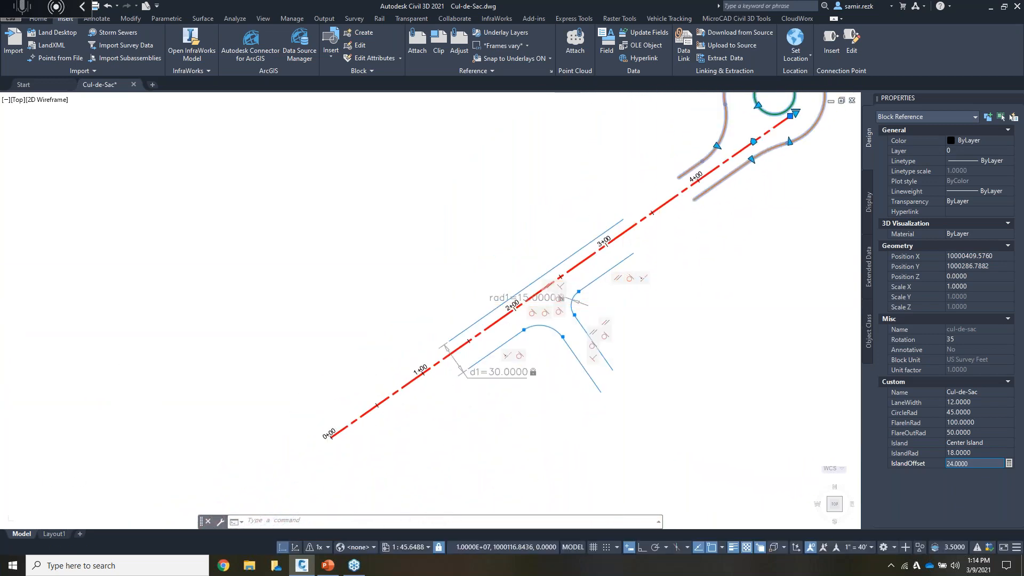
scroll(605, 267, up, 1)
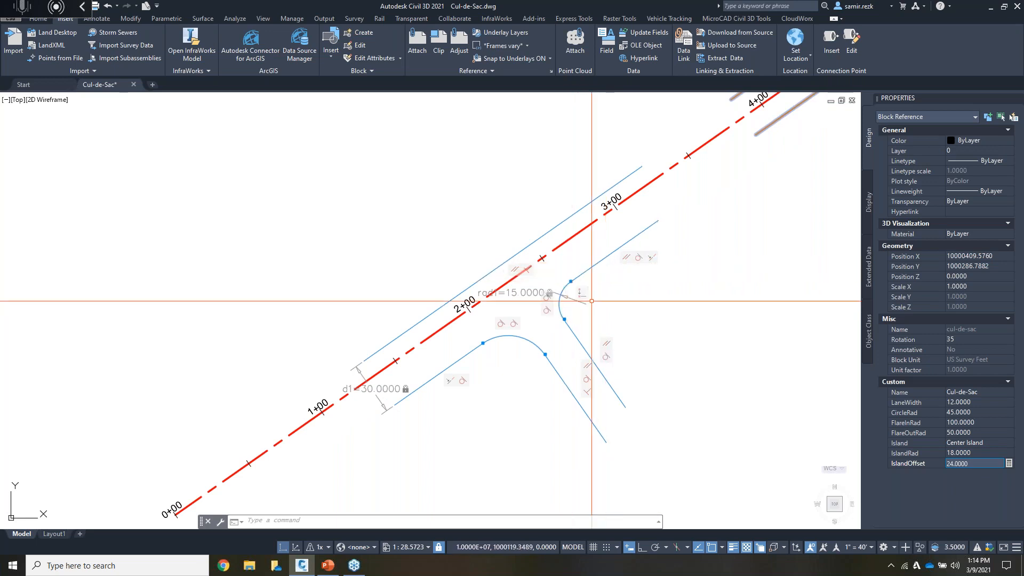
middle_drag(642, 312, 609, 333)
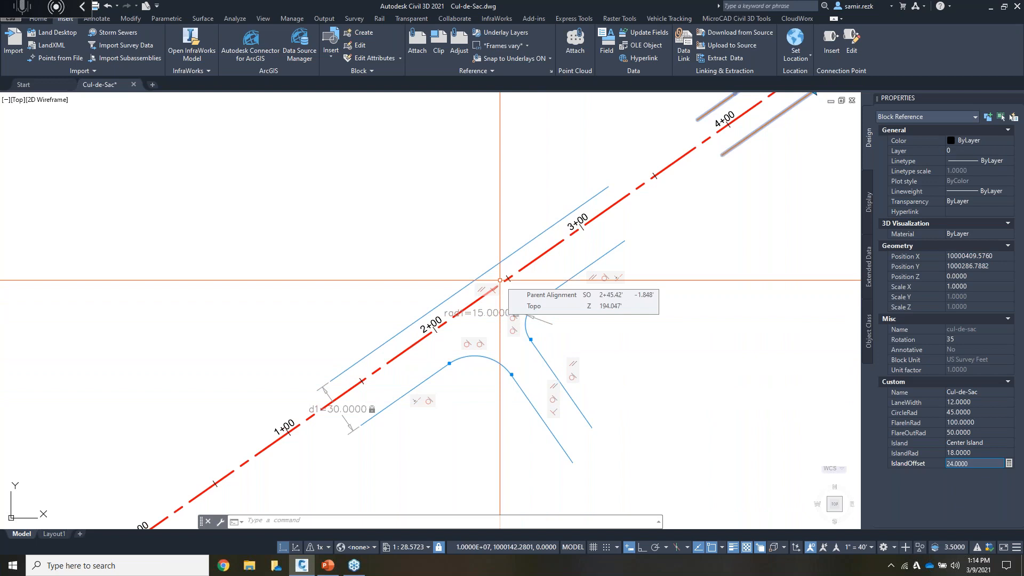
middle_drag(648, 306, 525, 406)
middle_drag(667, 239, 602, 367)
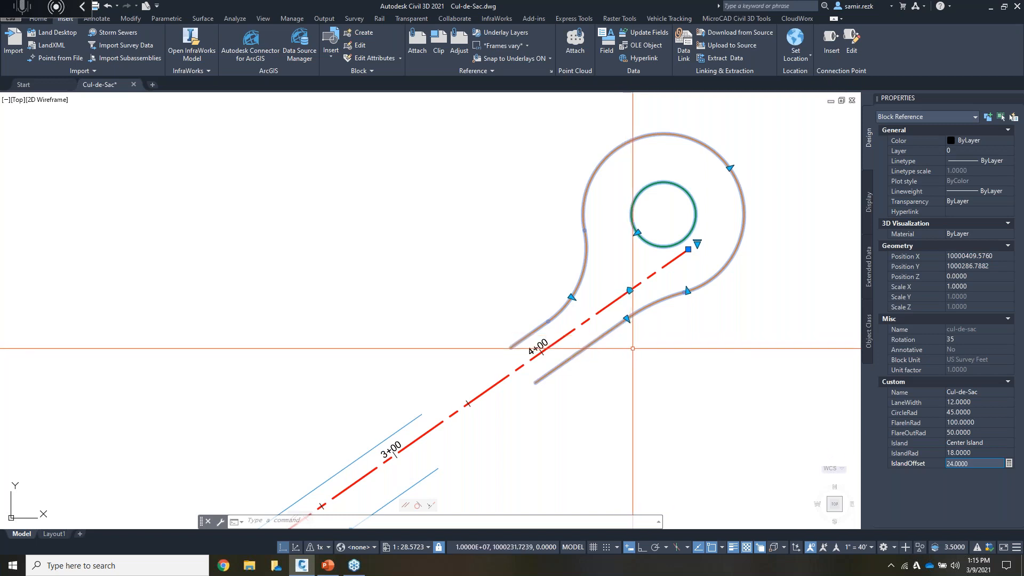
Step: Return the cul-de-sac's IslandOffset to 0, set its IslandRad to 12 and deselect the block
click(940, 469)
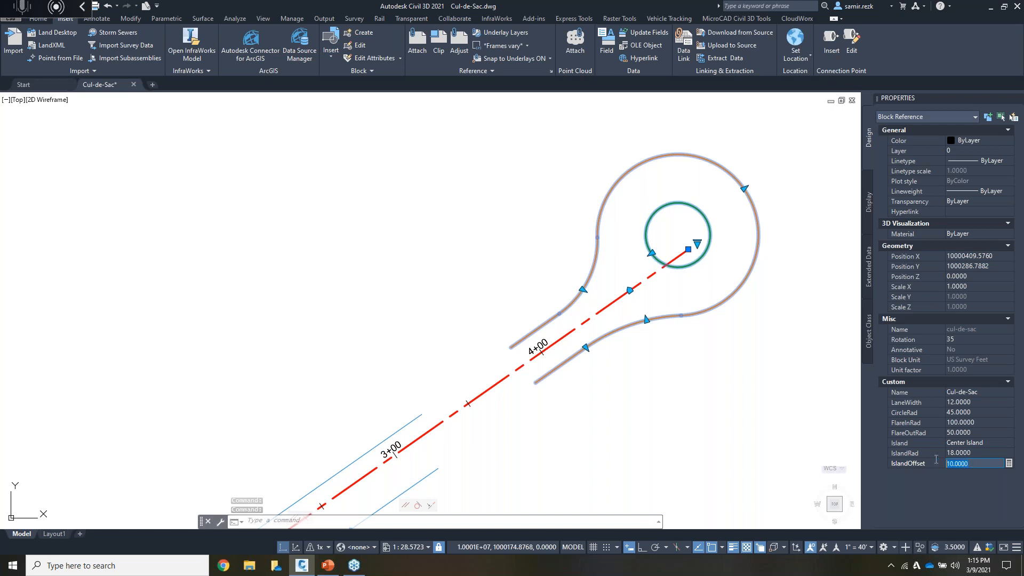
key(Return)
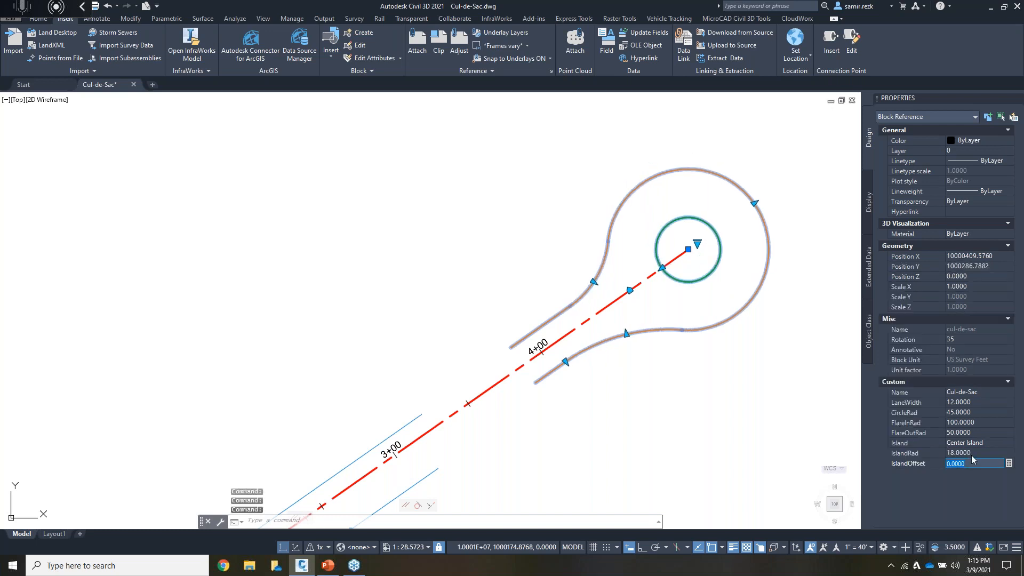
click(965, 453)
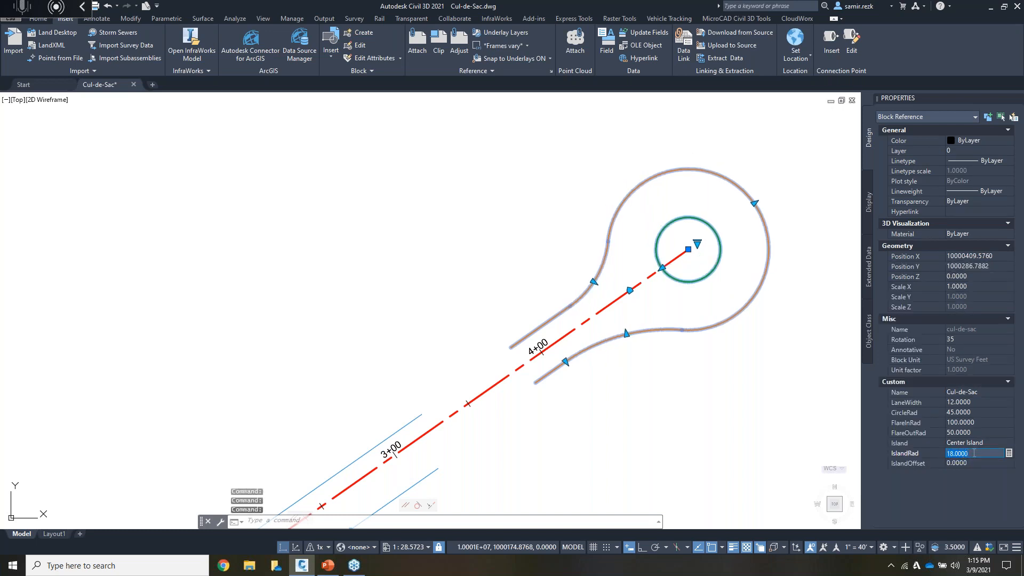
click(662, 267)
text(12)
key(Return)
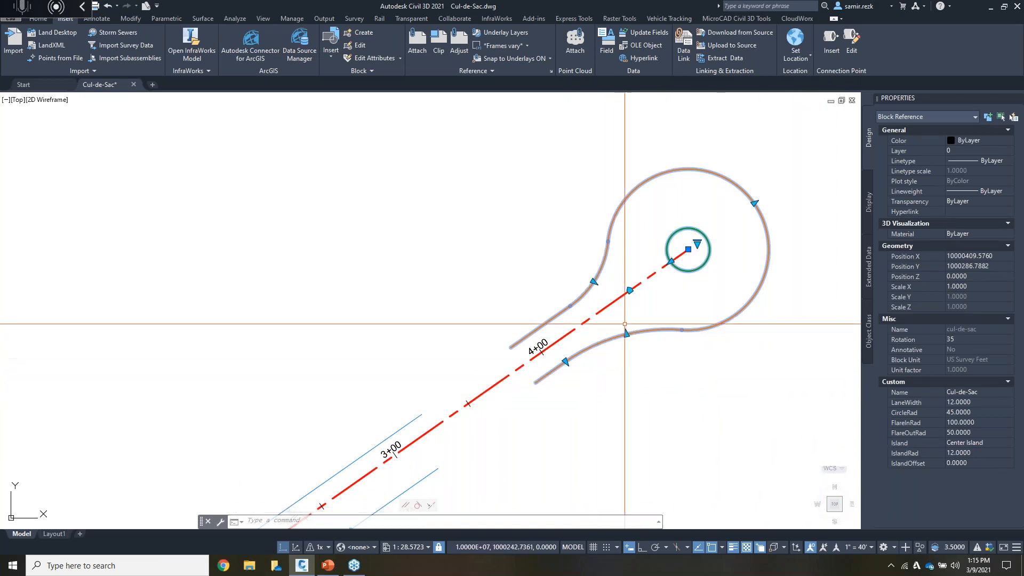
middle_drag(651, 304, 592, 327)
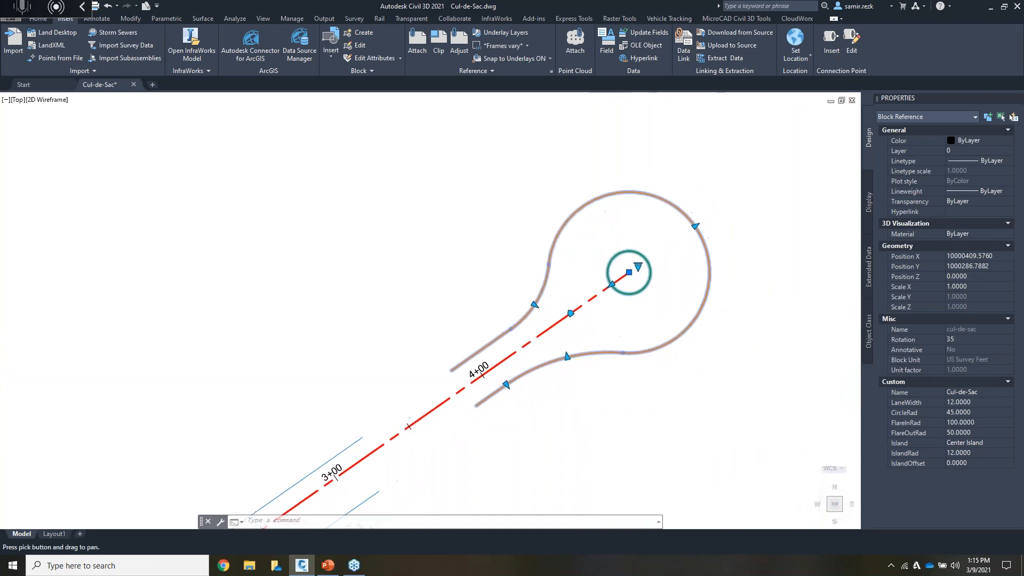
key(Escape)
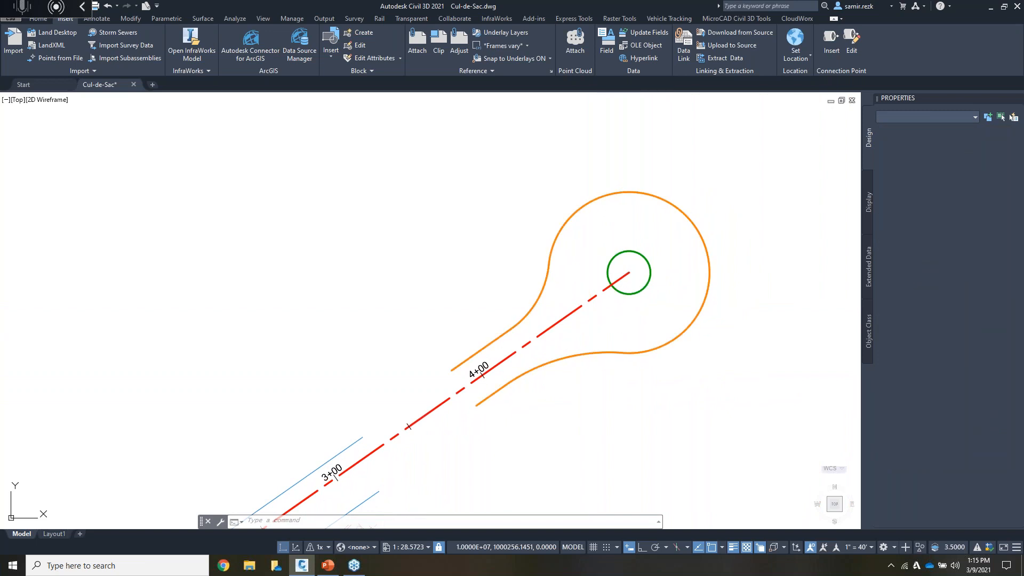
Step: Inspect the road layout from the intersection to the cul-de-sac, including the area below the alignment
middle_drag(648, 233, 595, 209)
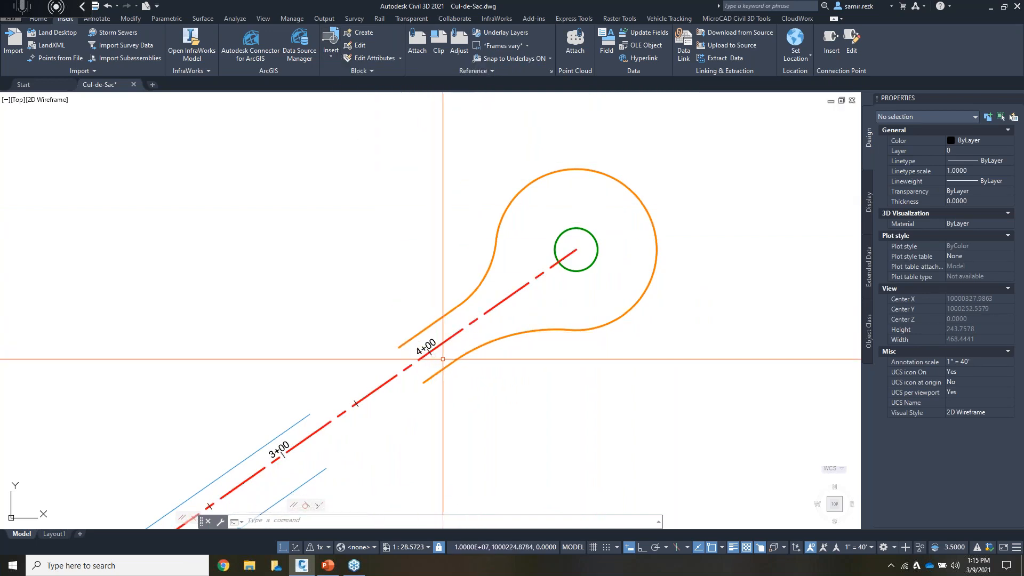
middle_drag(467, 384, 579, 239)
scroll(578, 239, down, 2)
middle_drag(530, 315, 512, 275)
scroll(503, 239, down, 2)
middle_drag(546, 388, 569, 201)
scroll(375, 367, up, 2)
middle_drag(727, 330, 654, 368)
scroll(649, 355, down, 2)
middle_drag(619, 182, 551, 365)
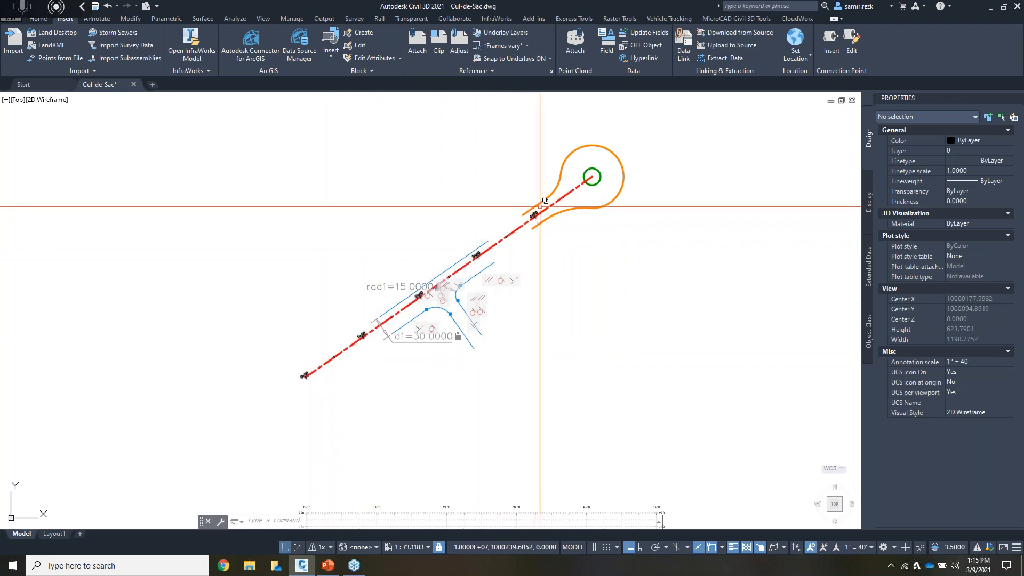
scroll(621, 213, up, 4)
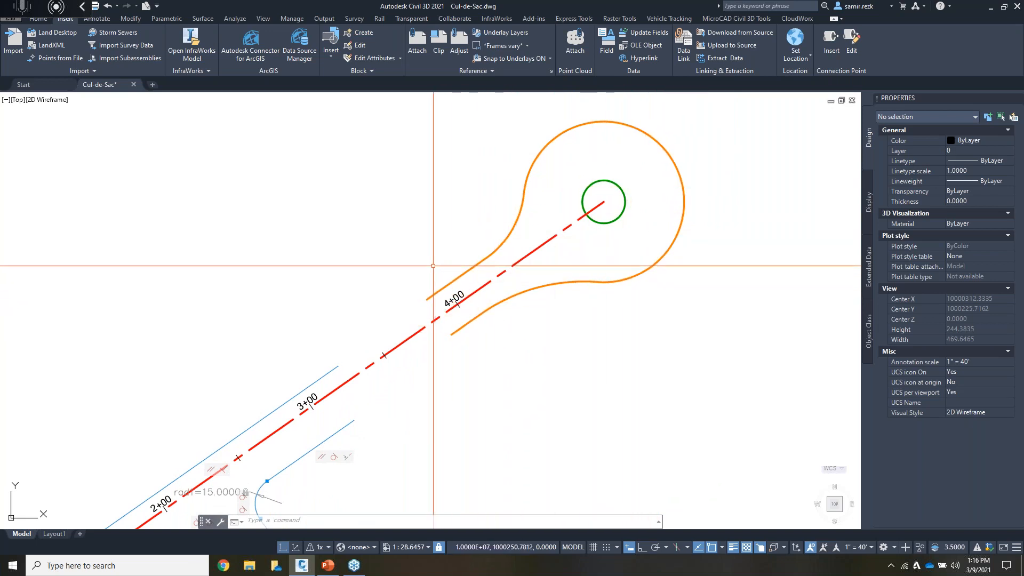
mouse_move(432, 266)
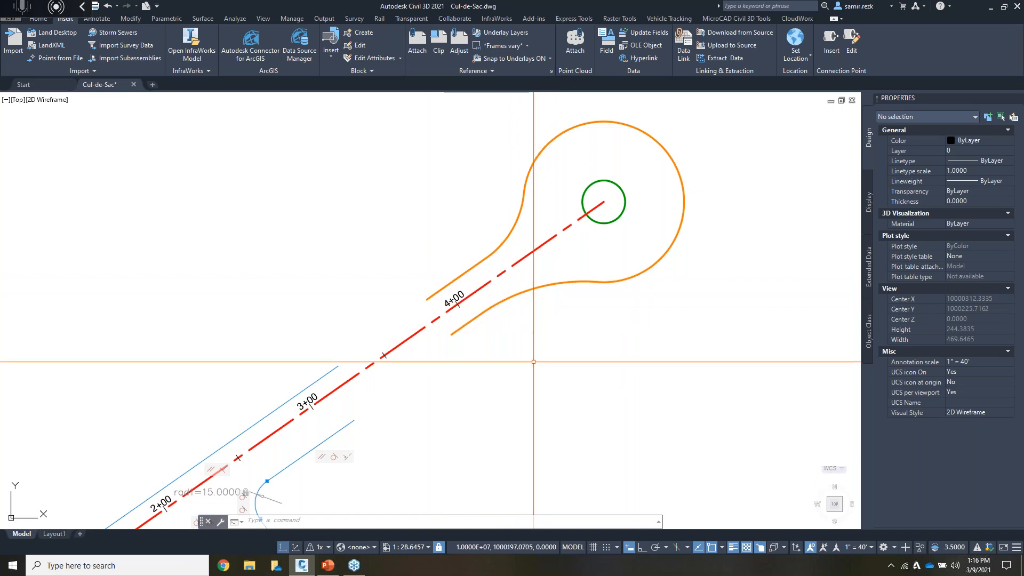
mouse_move(533, 362)
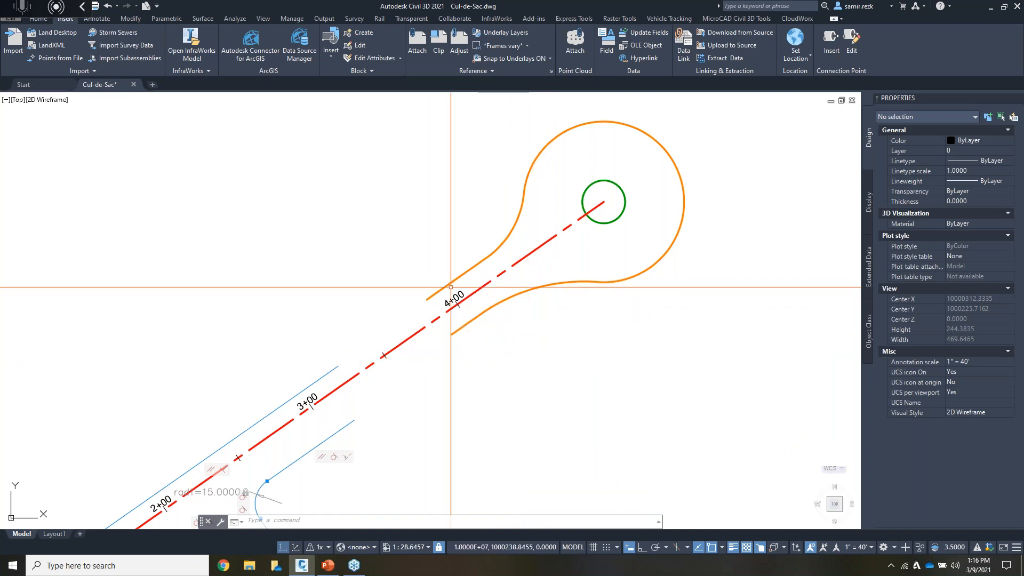
Step: Show the Toolspace and collapse its Miscellaneous Alignments group
click(38, 19)
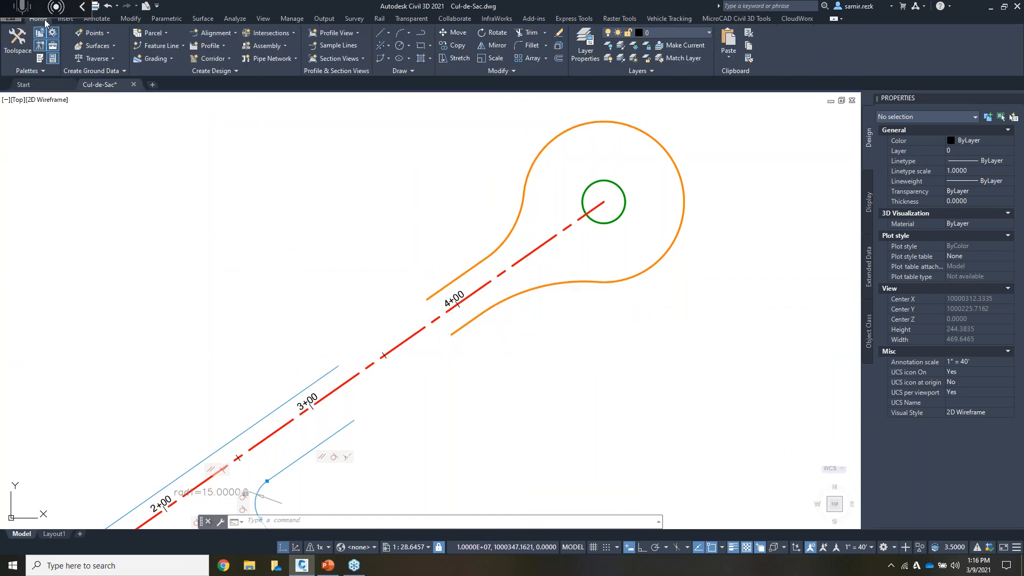
click(31, 39)
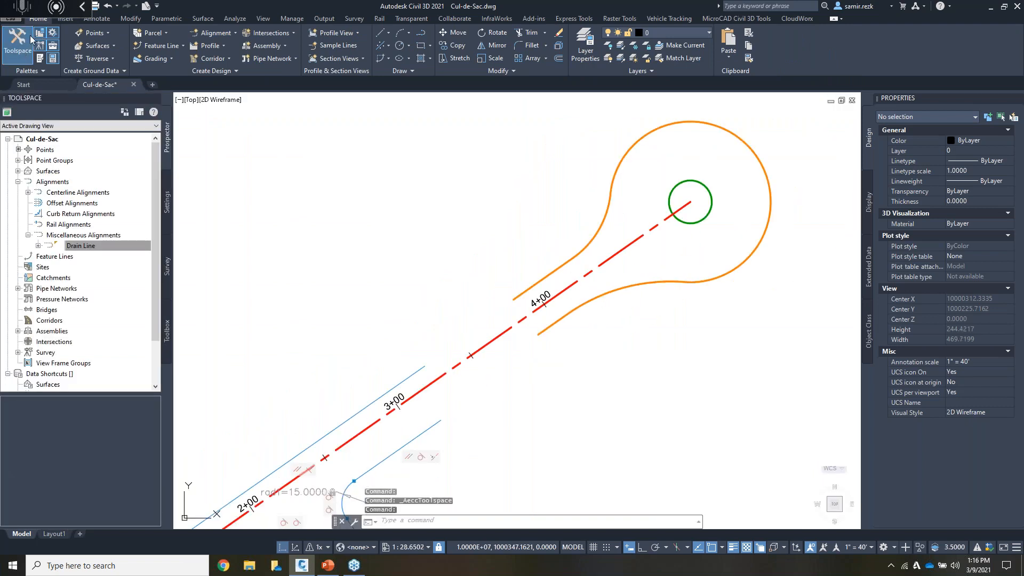
click(28, 235)
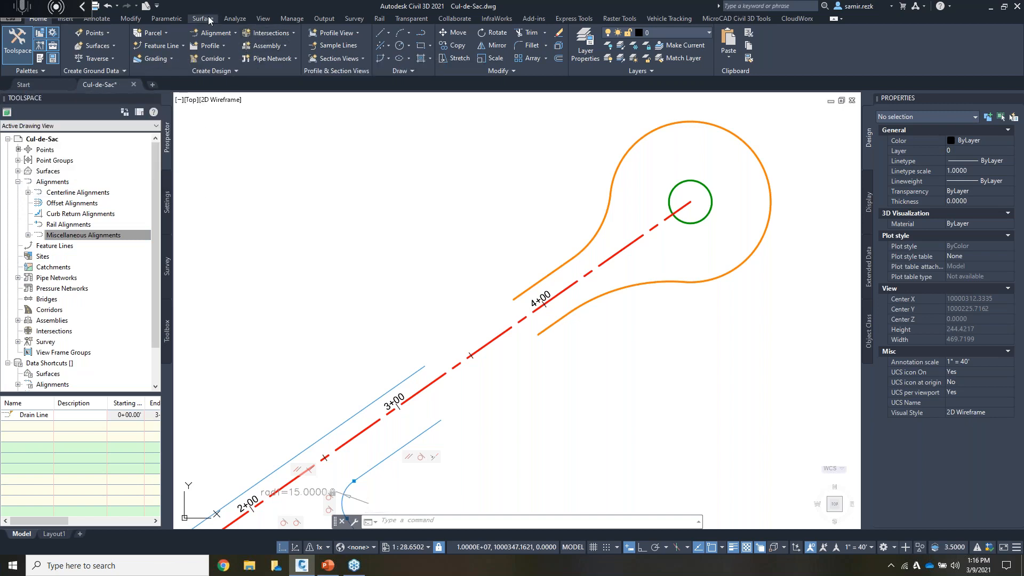
Step: Open the Create Cul-de-Sac script's inputs in Dynamo Player, choosing the cul-de-sac block and the road centerline as parent alignment
click(293, 19)
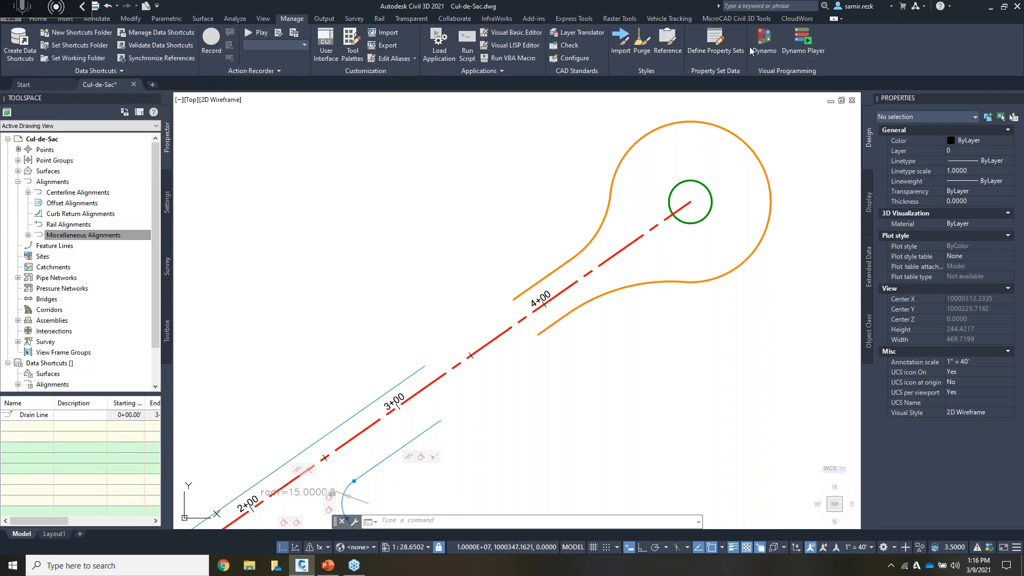
click(802, 42)
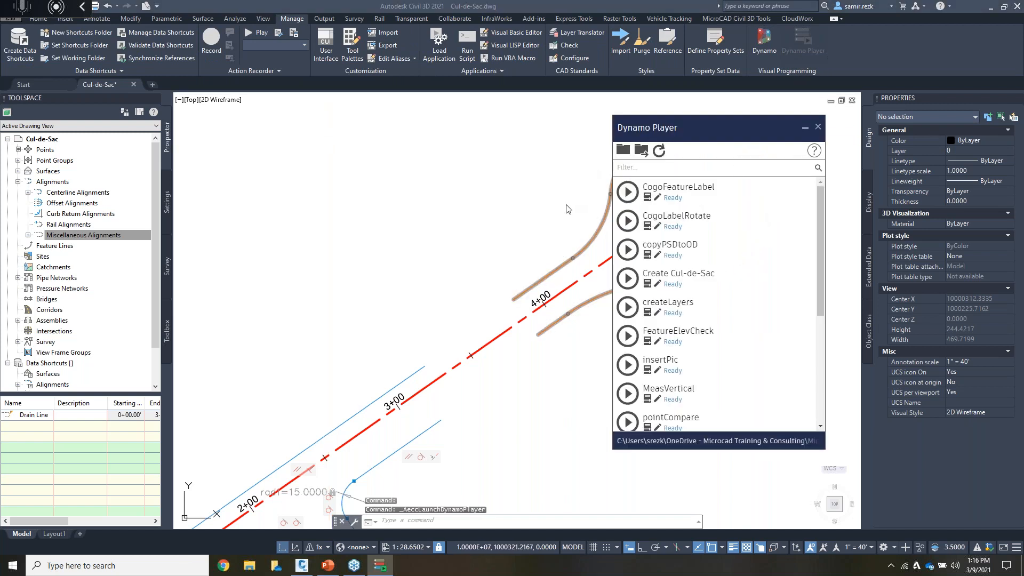
click(554, 257)
middle_drag(506, 257, 313, 336)
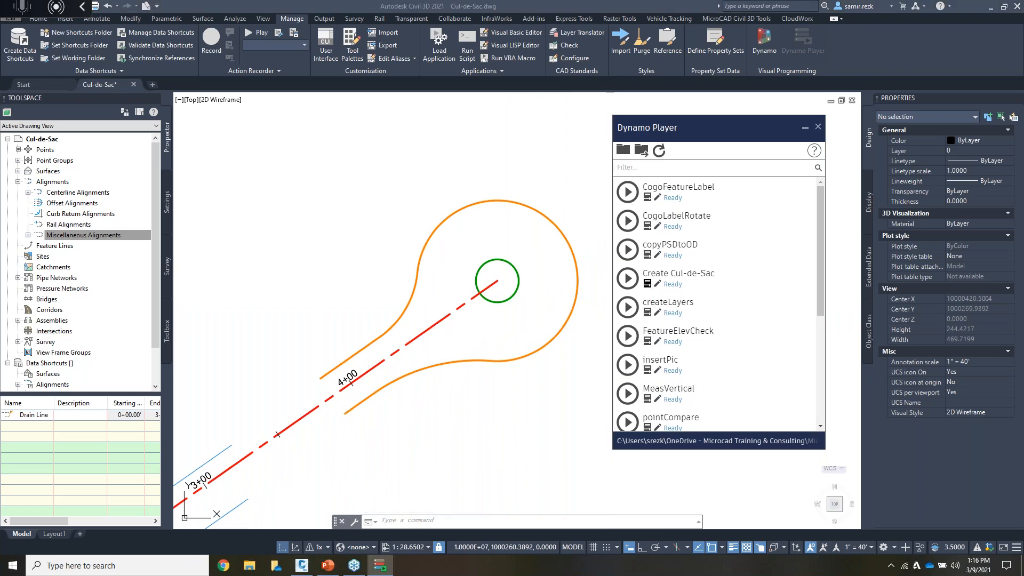
click(647, 284)
click(678, 217)
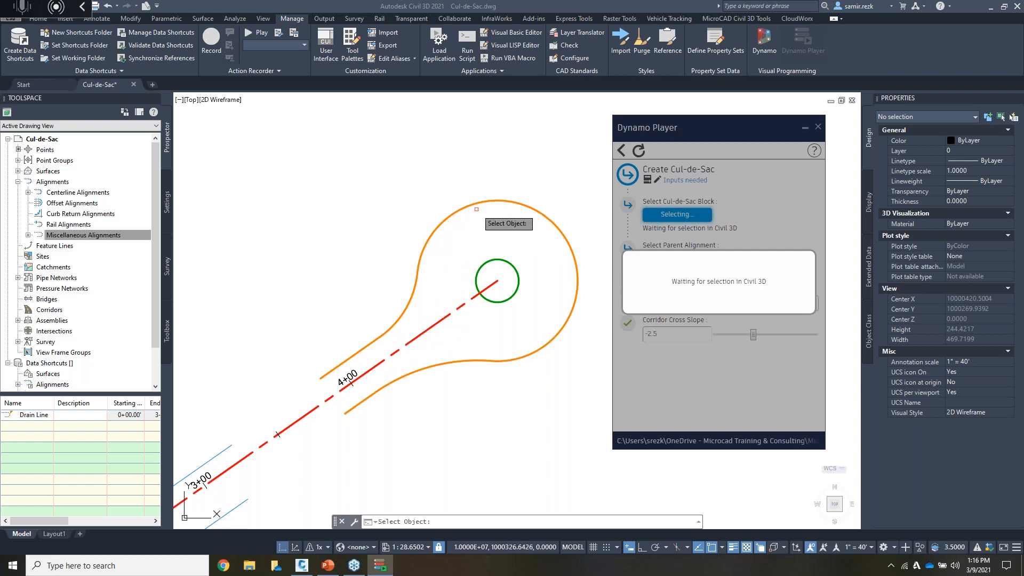
click(563, 231)
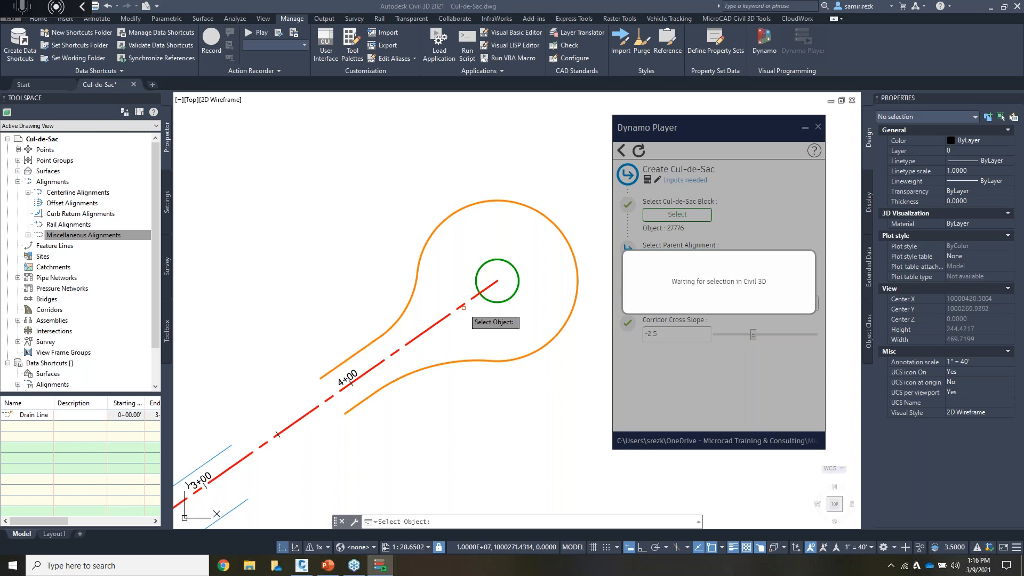
click(461, 306)
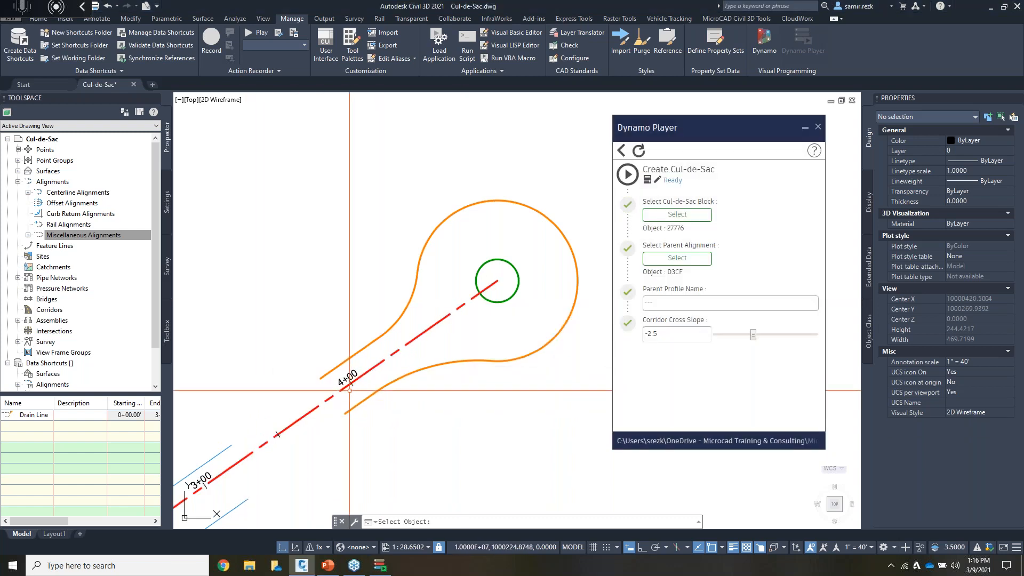
Step: Run the Create Cul-de-Sac script with parent profile Center Profile and corridor cross slope -5, and dismiss the event list
drag(662, 301, 622, 283)
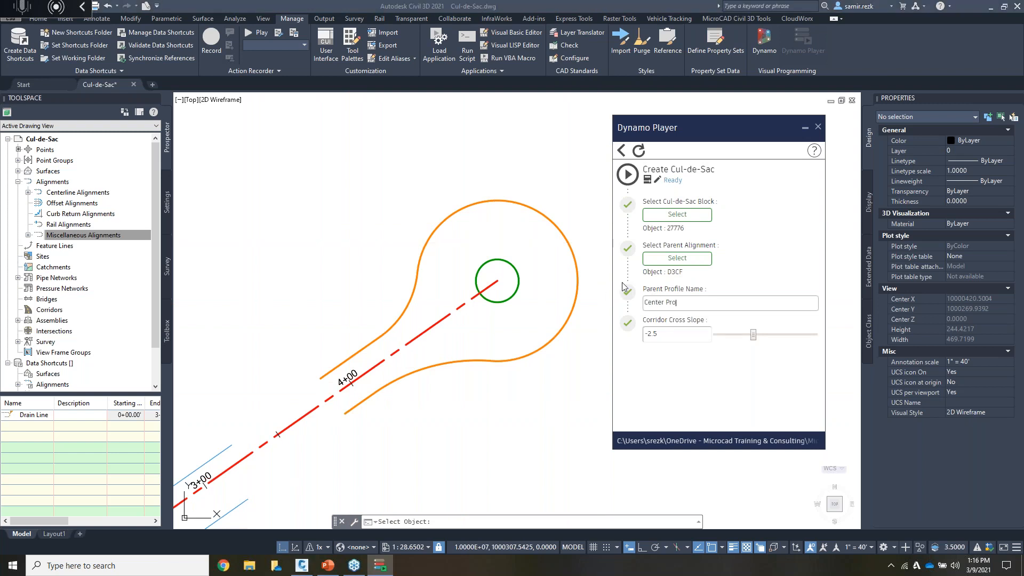
mouse_move(717, 129)
mouse_down()
mouse_move(699, 130)
mouse_move(708, 134)
mouse_up()
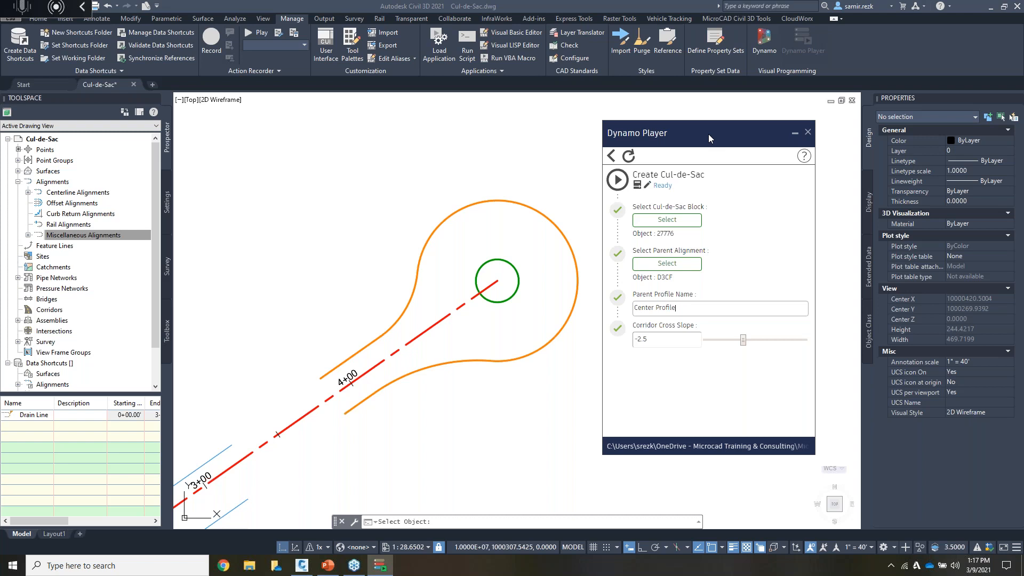
click(654, 340)
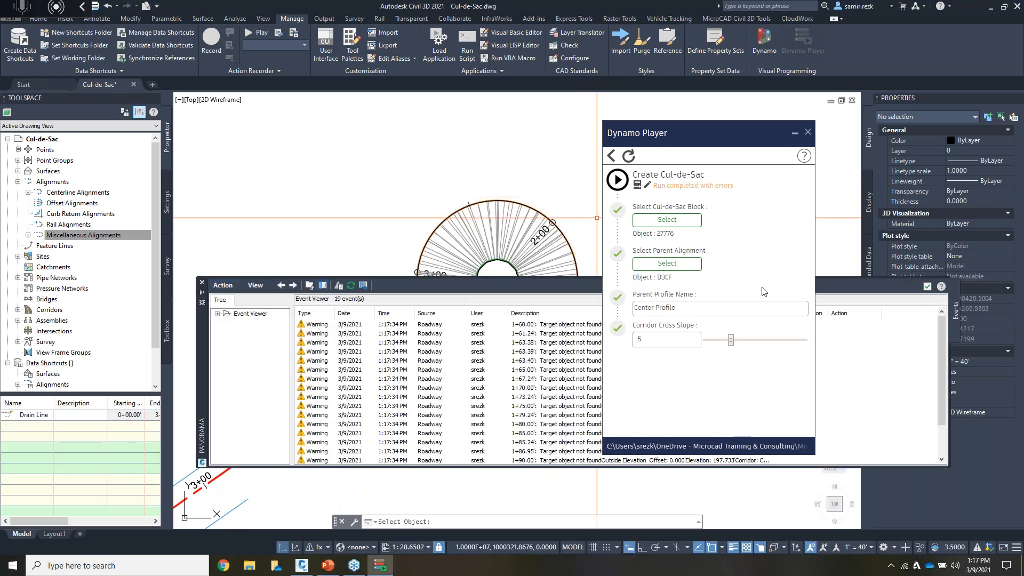
click(927, 287)
scroll(505, 325, up, 2)
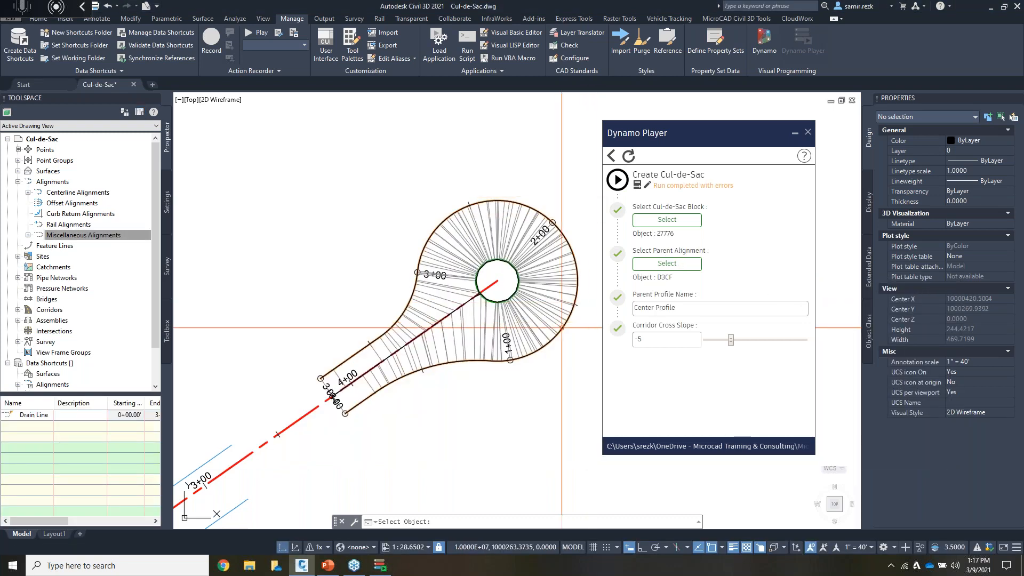
scroll(504, 324, down, 2)
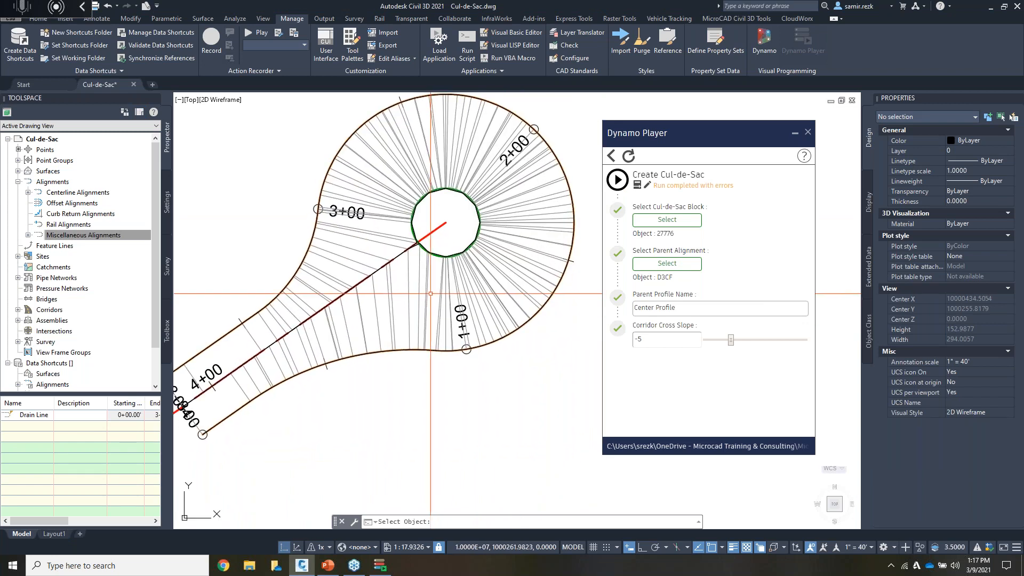
Step: Select the cul-de-sac corridor and inspect it from a tilted 3D angle in the Object Viewer, closing the viewer when done
click(441, 302)
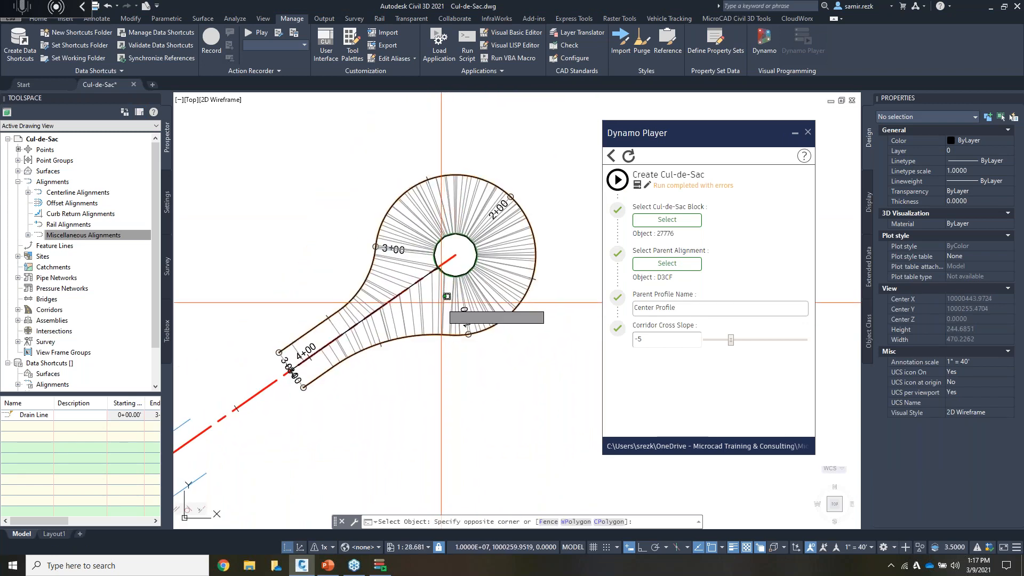
click(440, 302)
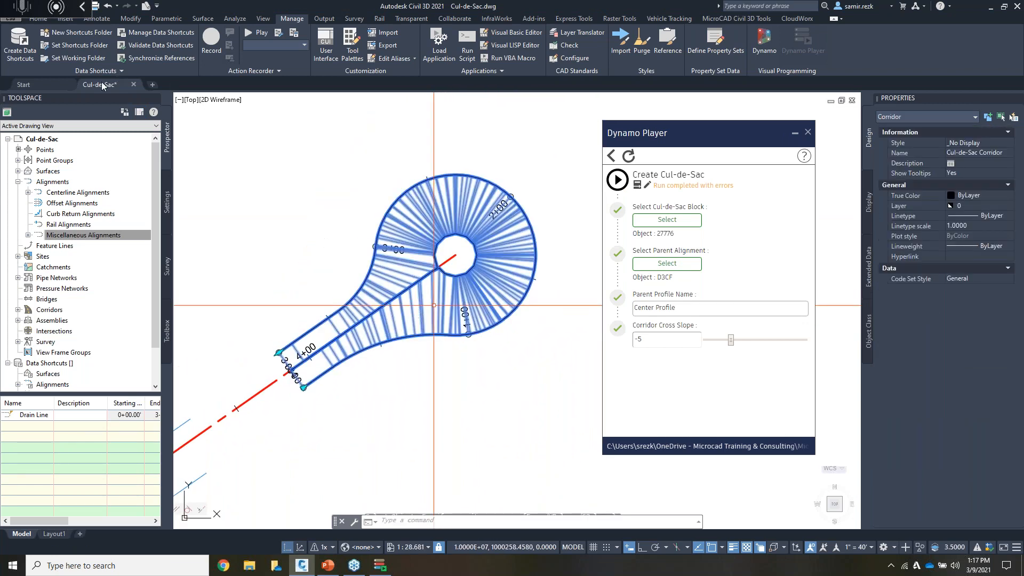
click(39, 48)
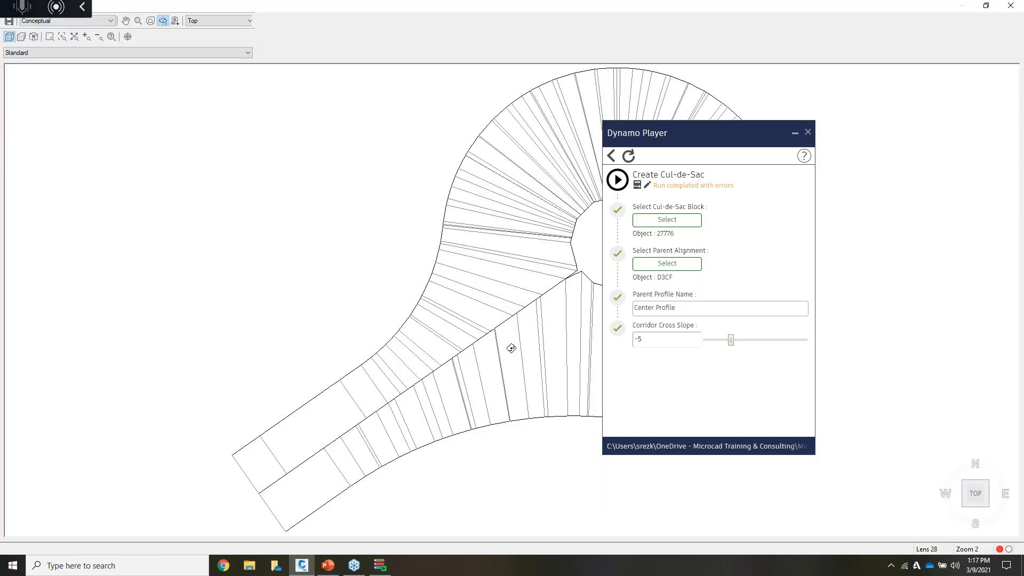
scroll(511, 347, up, 3)
drag(583, 188, 602, 367)
drag(499, 310, 497, 393)
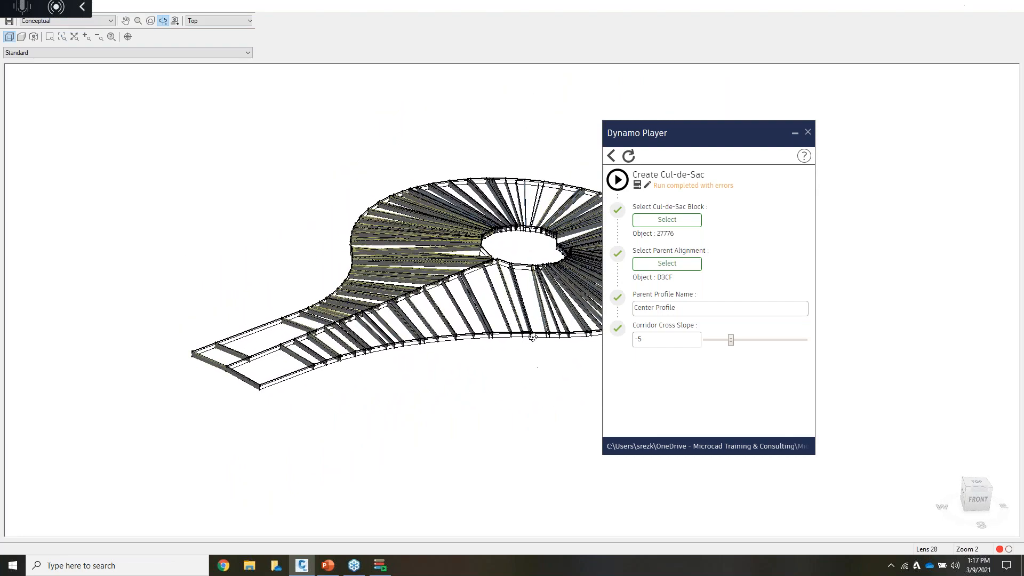
key(Escape)
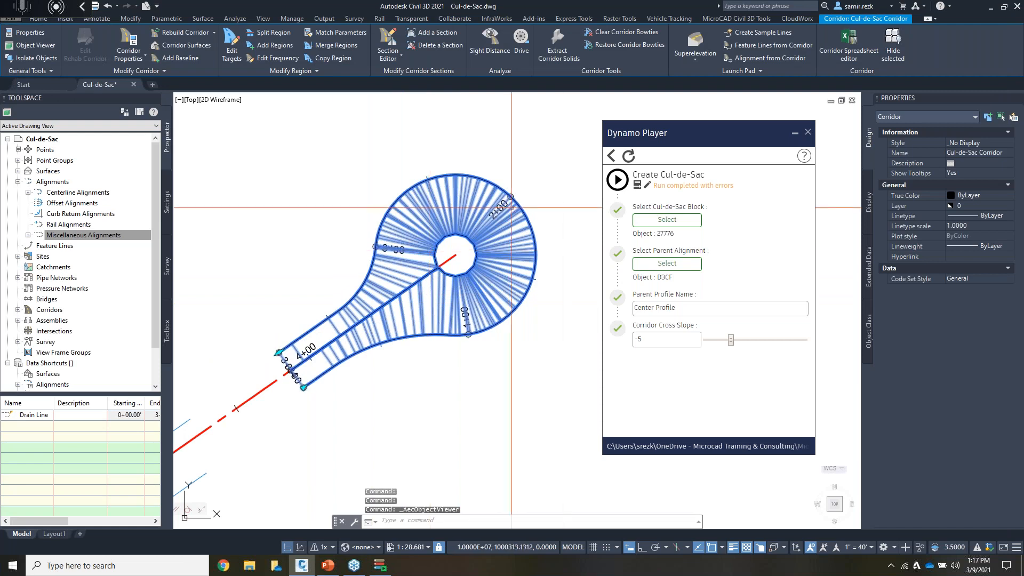
Step: Expand the Centerline Alignments down to the Cul-de-Sac alignment's profiles and select the Cul-de-Sac Profile
click(28, 193)
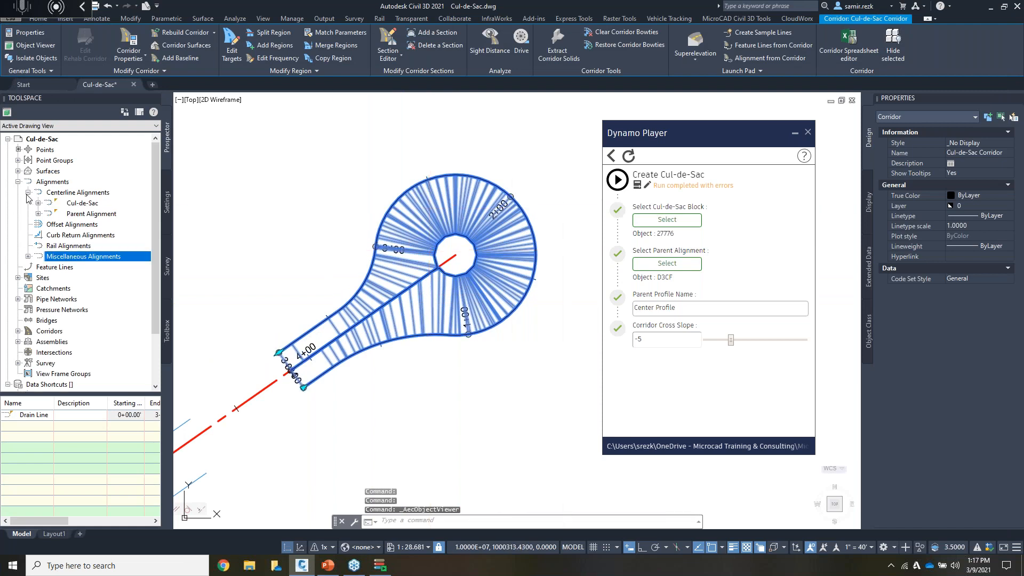
double_click(80, 204)
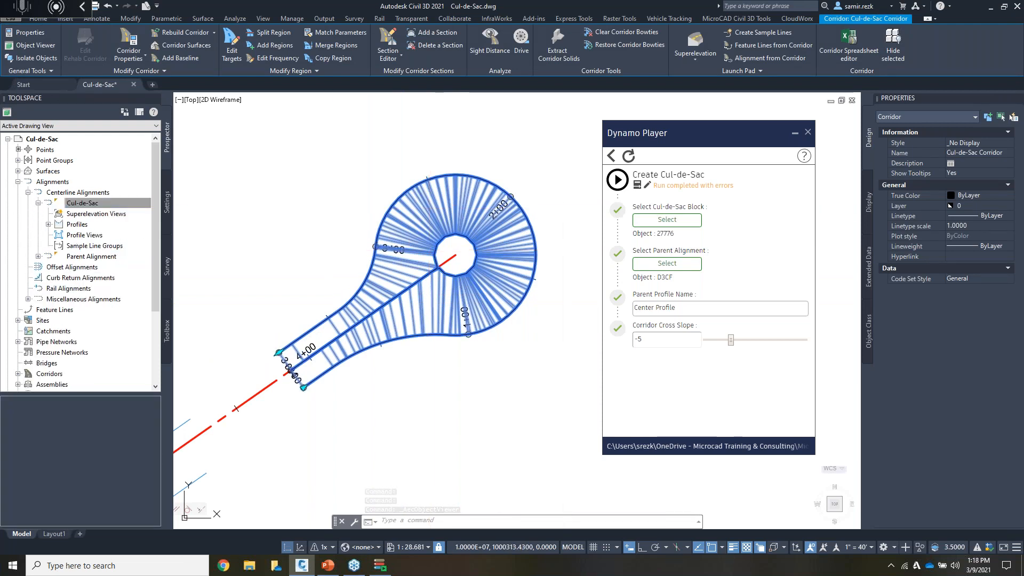
click(47, 224)
click(103, 235)
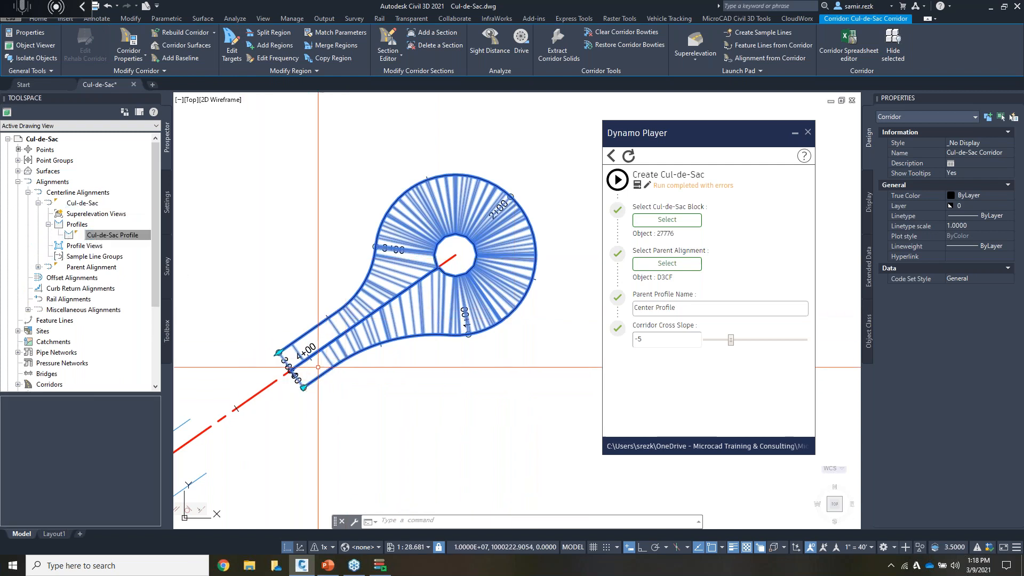
Step: Find the Cul-de-Sac Assembly under Assemblies and zoom the drawing to it
scroll(430, 145, down, 3)
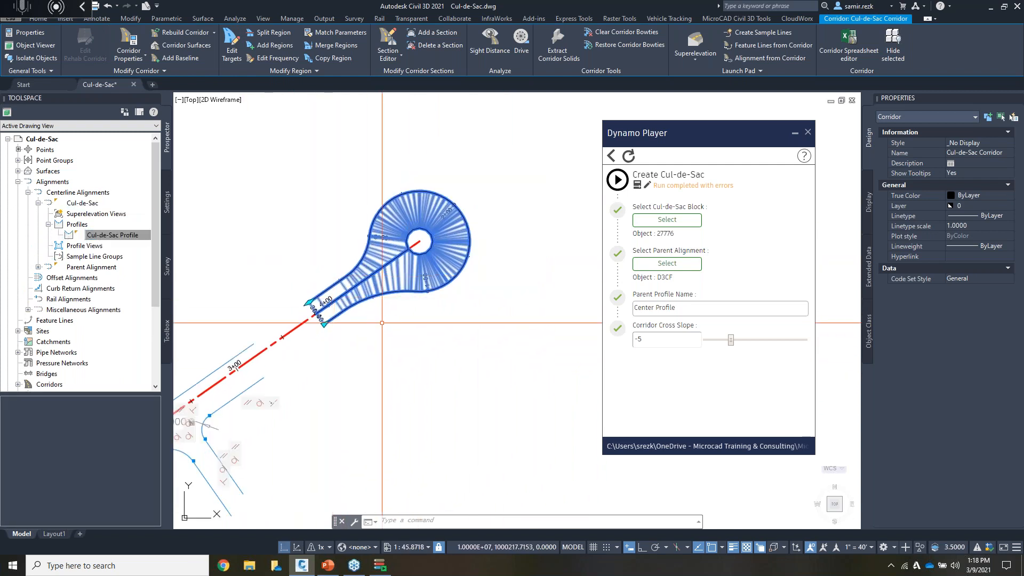
scroll(17, 342, down, 3)
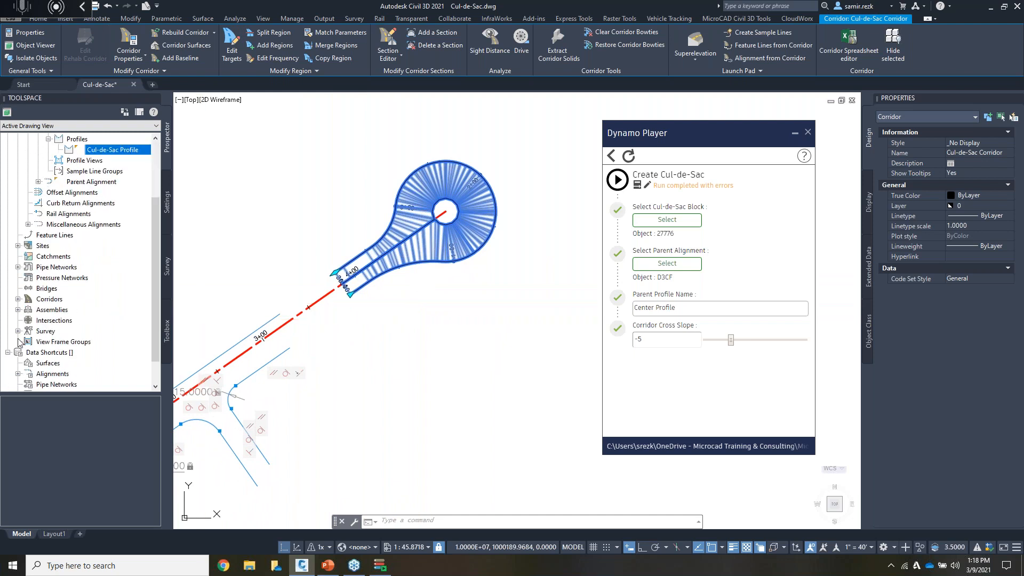
click(19, 310)
click(84, 321)
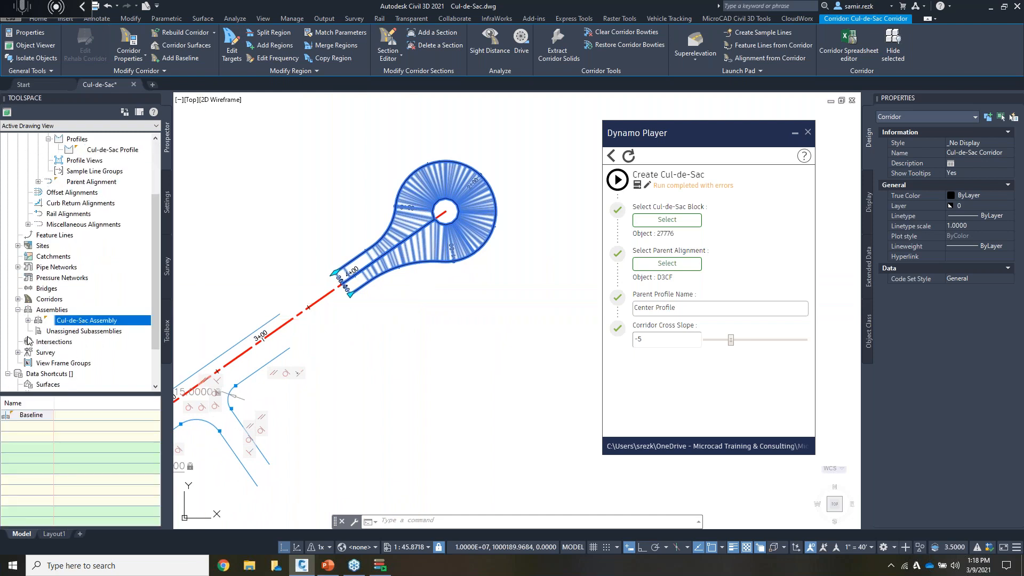
right_click(83, 324)
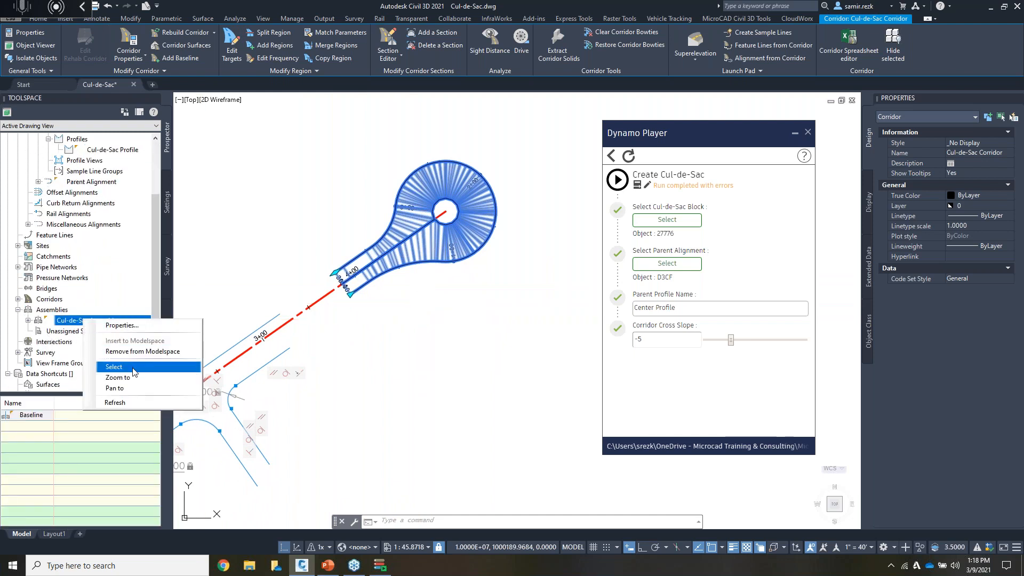
click(118, 378)
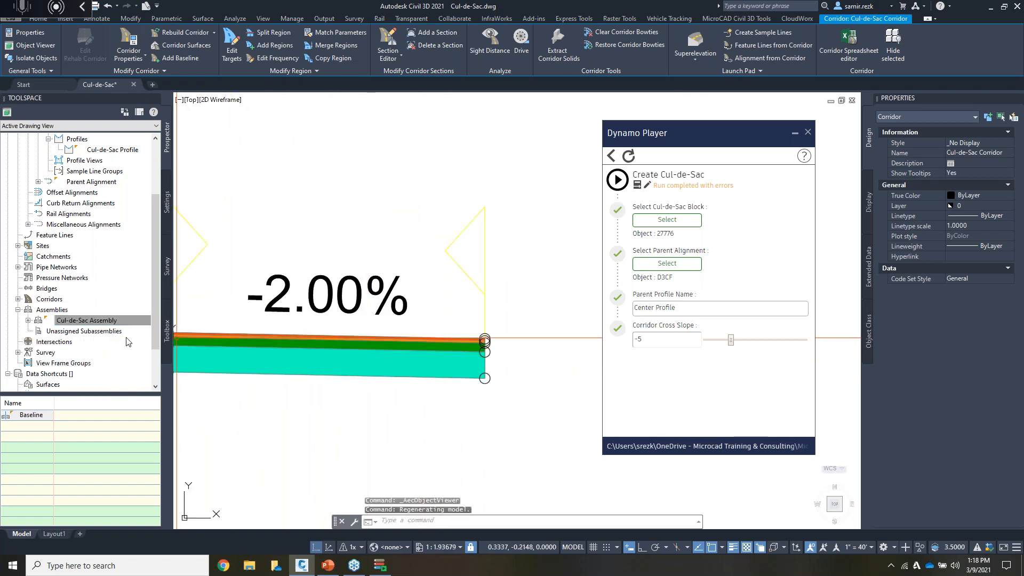
right_click(77, 323)
click(123, 355)
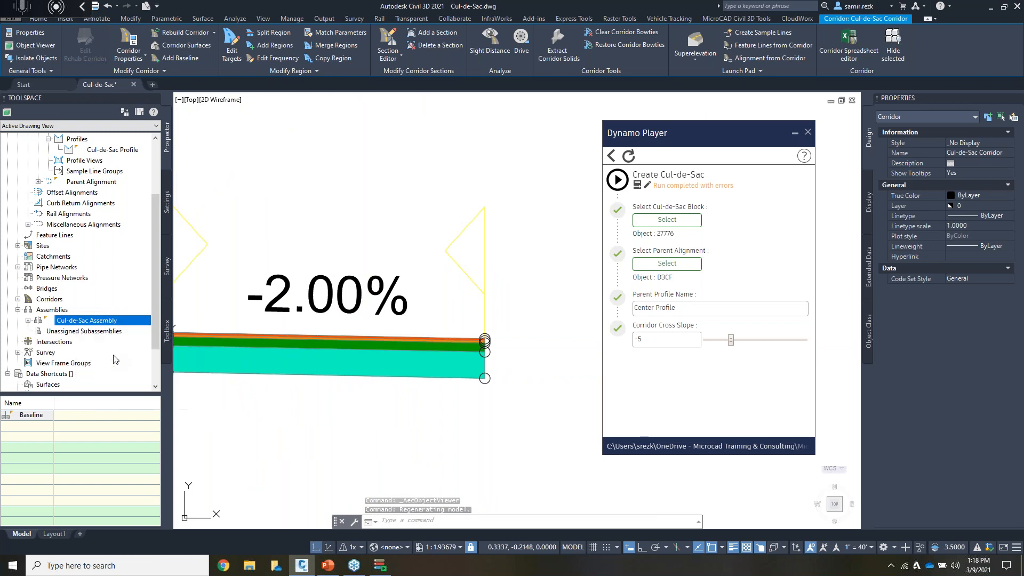
Step: Open the properties of the Cul-de-Sac Corridor and uncover its full parameters table by moving Dynamo Player aside
click(18, 299)
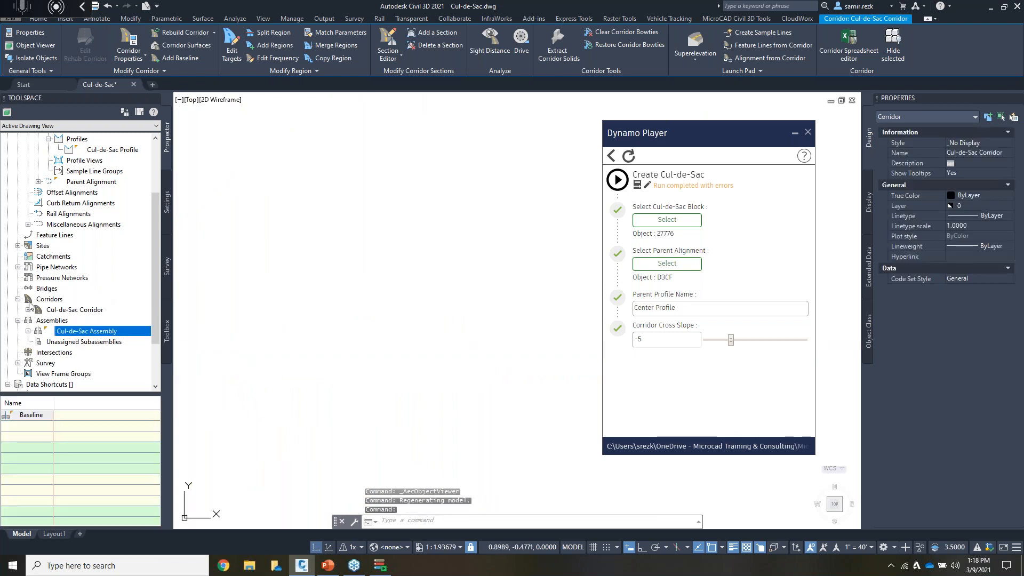
right_click(60, 310)
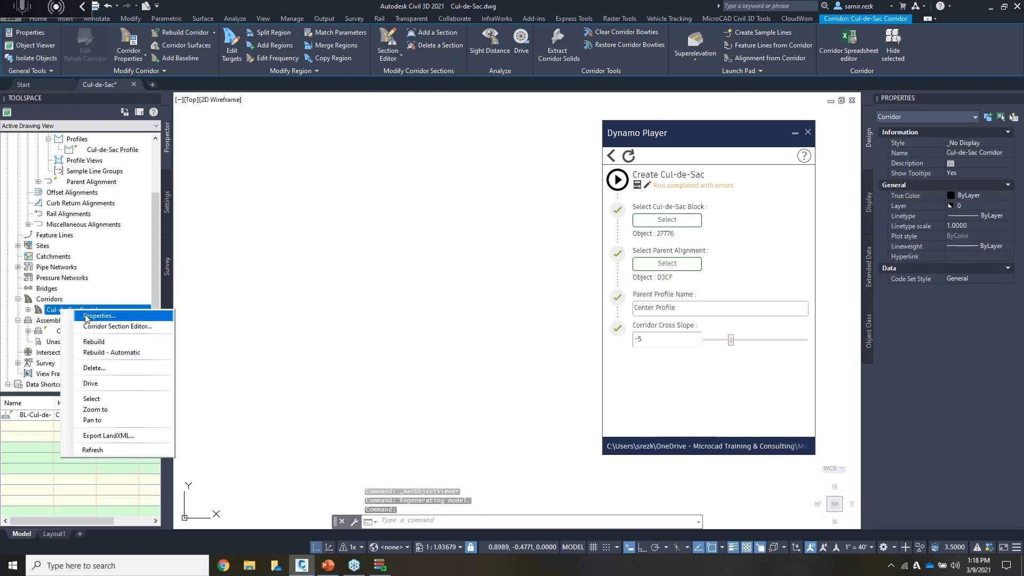
click(85, 316)
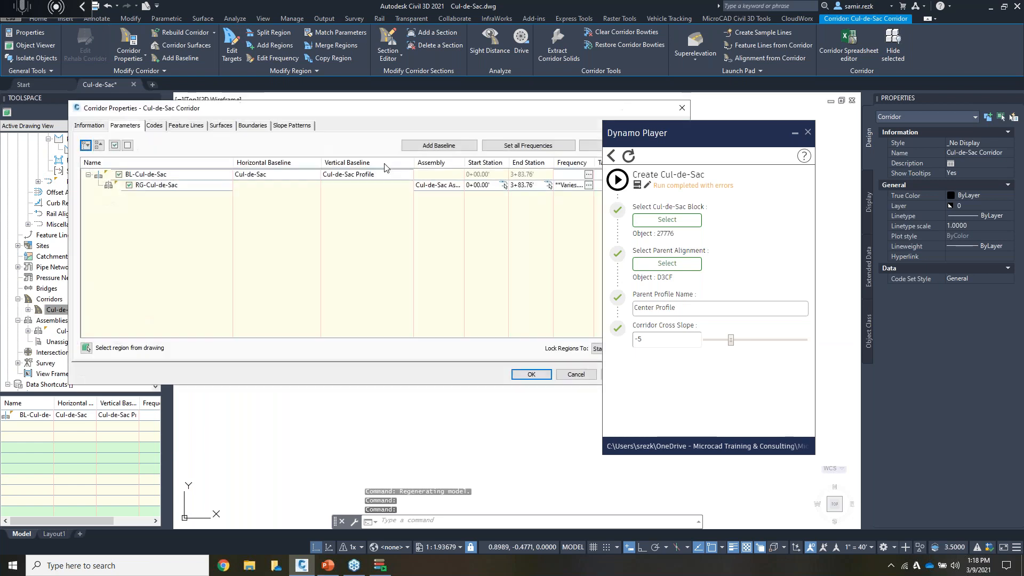
drag(641, 139, 755, 161)
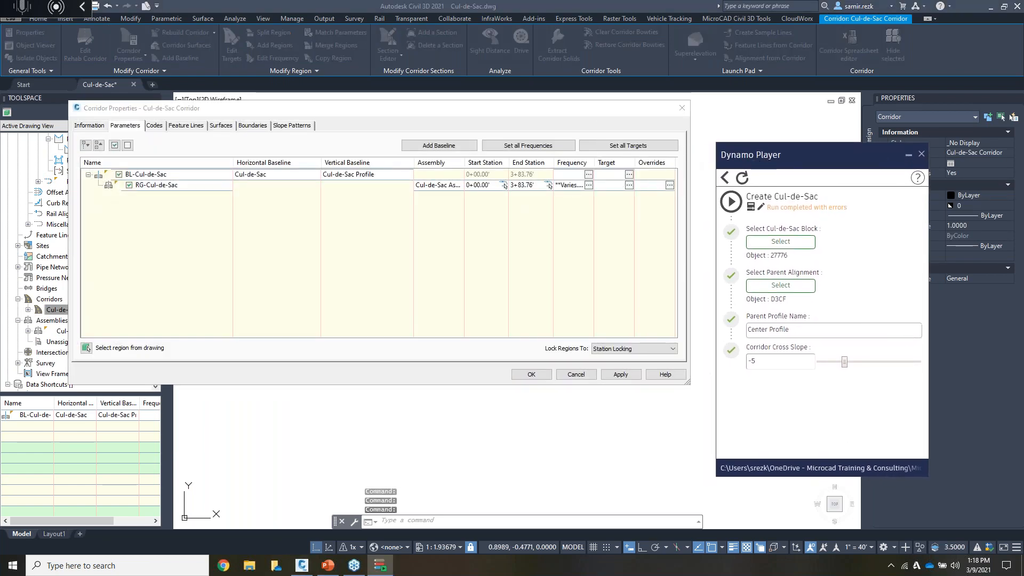
Step: Examine the RG-Cul-de-Sac region's target mapping and the objects set as its width target, and cancel out of all the corridor dialogs
click(629, 186)
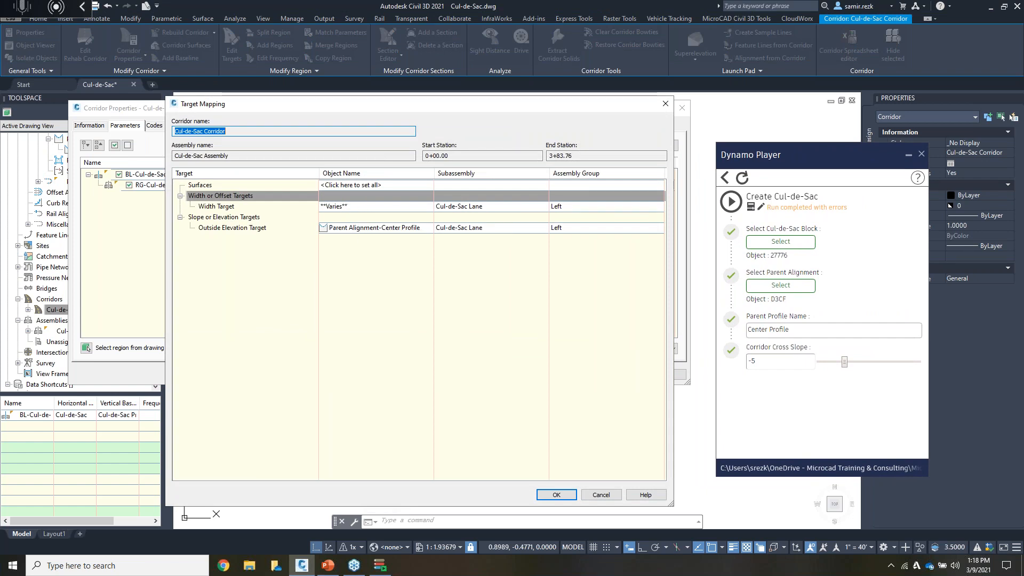
click(406, 207)
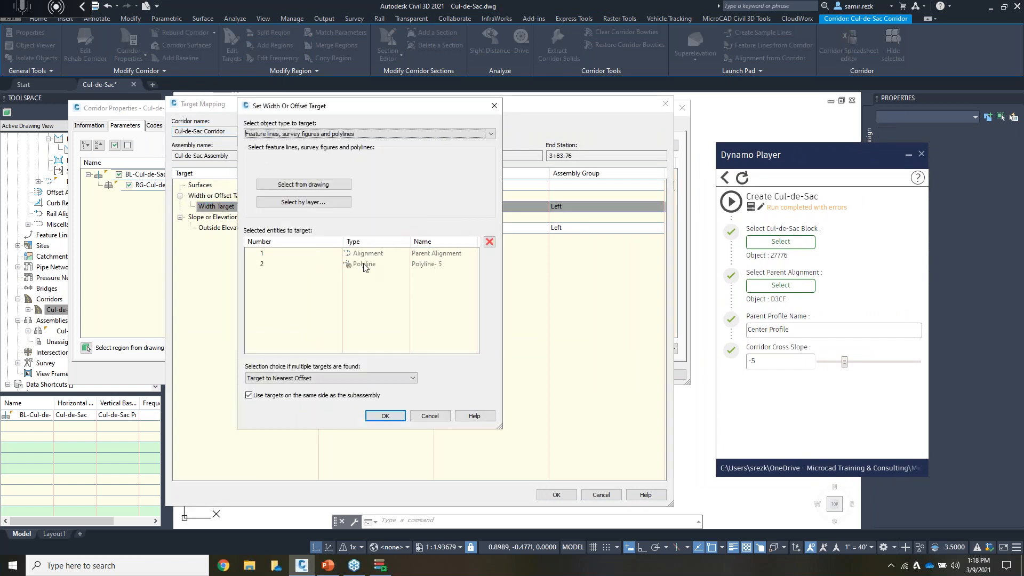
click(424, 416)
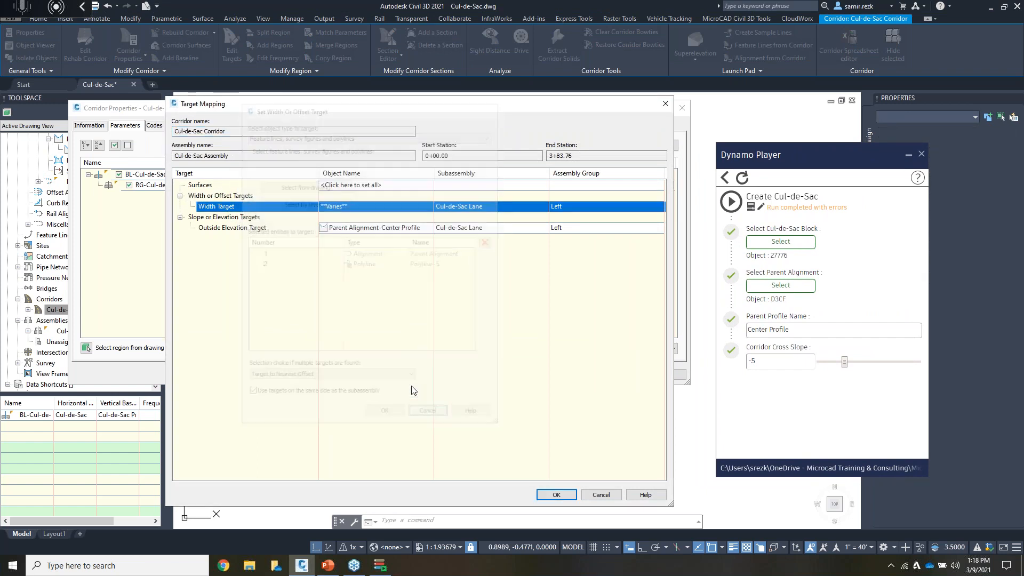
click(600, 494)
click(561, 378)
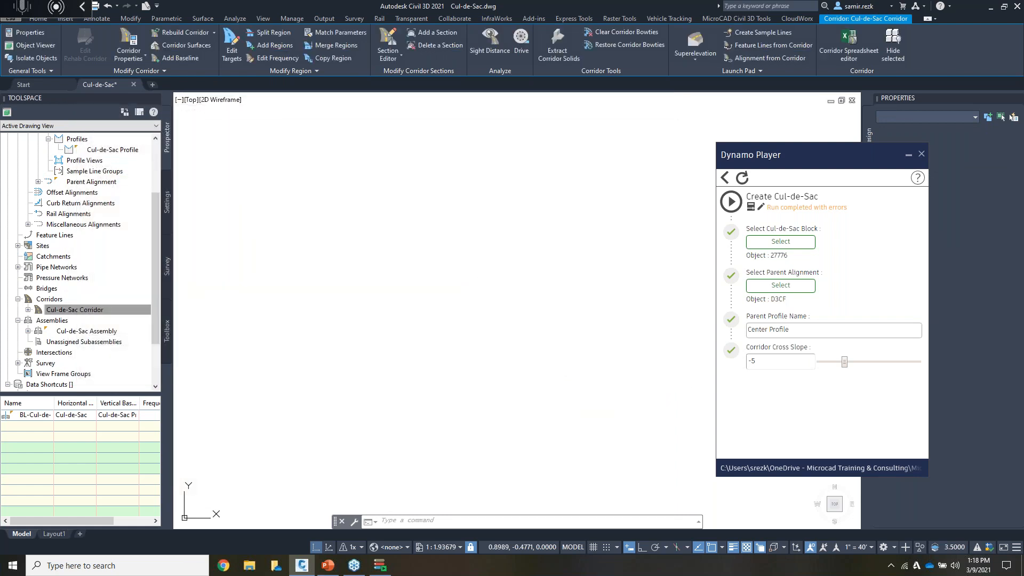
Step: Clear the selection and bring the road, intersection and cul-de-sac corridor back into view for review
key(Escape)
key(Escape)
middle_click(451, 284)
middle_click(455, 287)
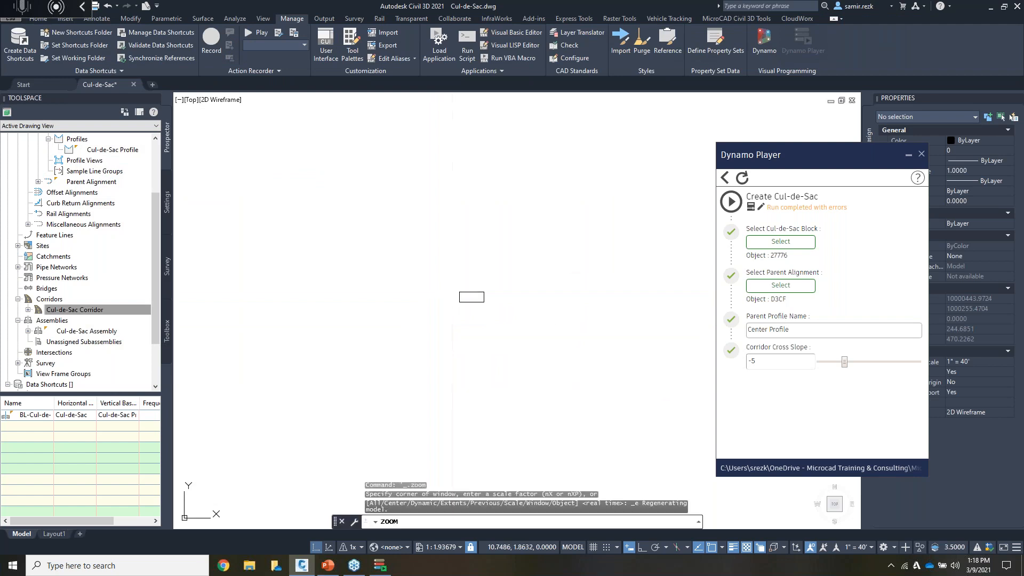
scroll(456, 287, up, 10)
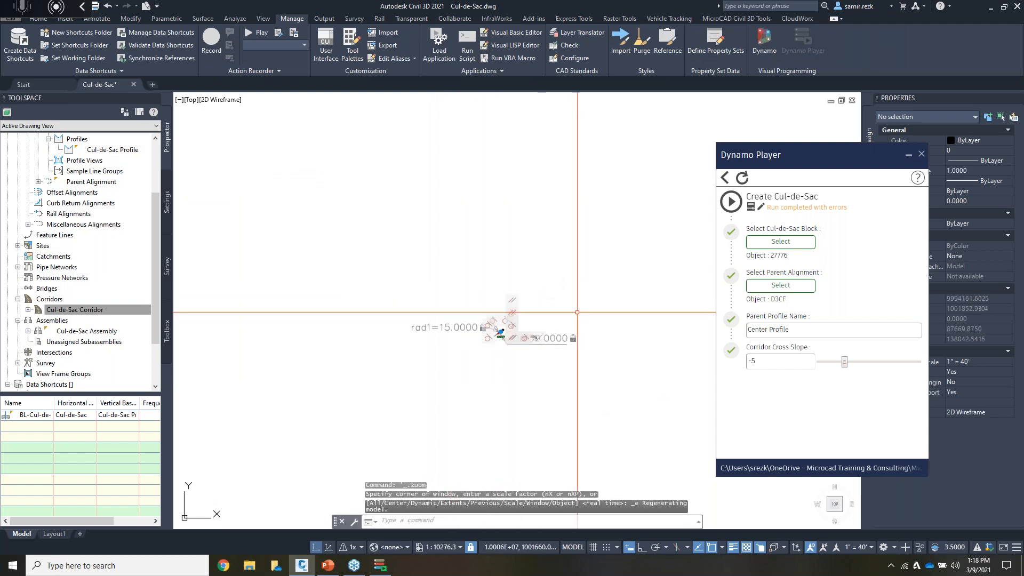
scroll(488, 338, up, 10)
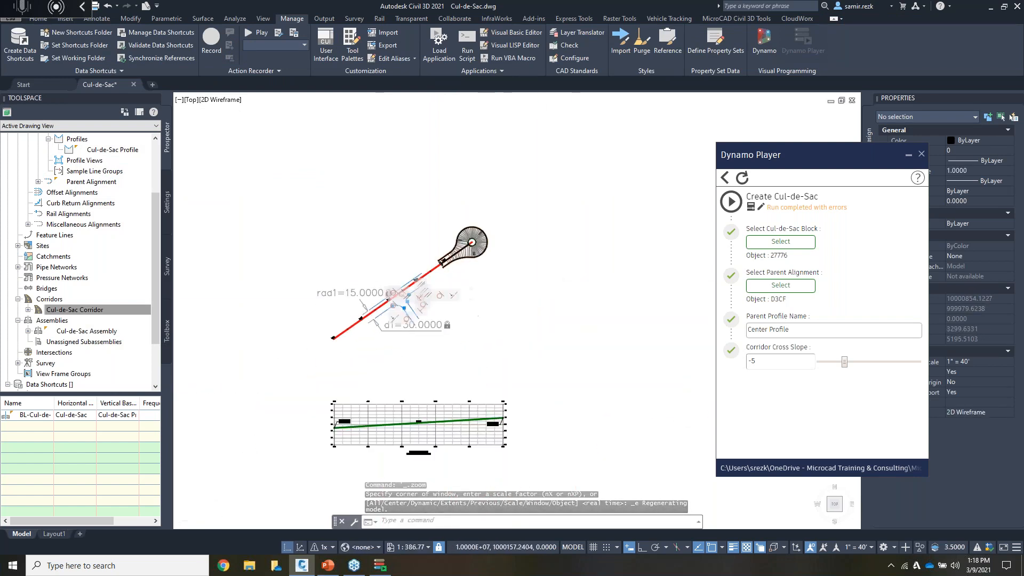
middle_drag(420, 314, 478, 303)
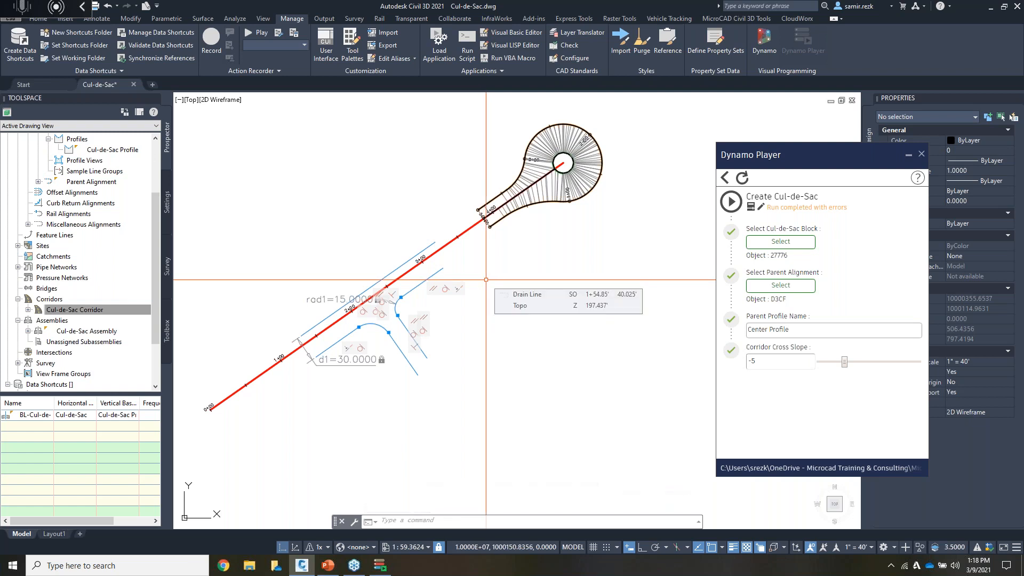
middle_drag(517, 266, 481, 287)
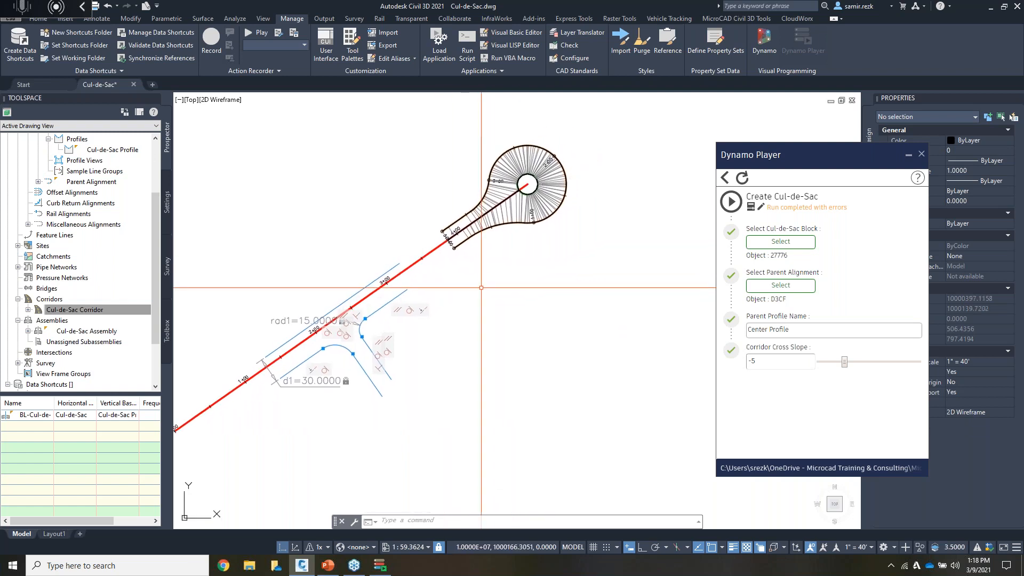
middle_drag(514, 222, 486, 233)
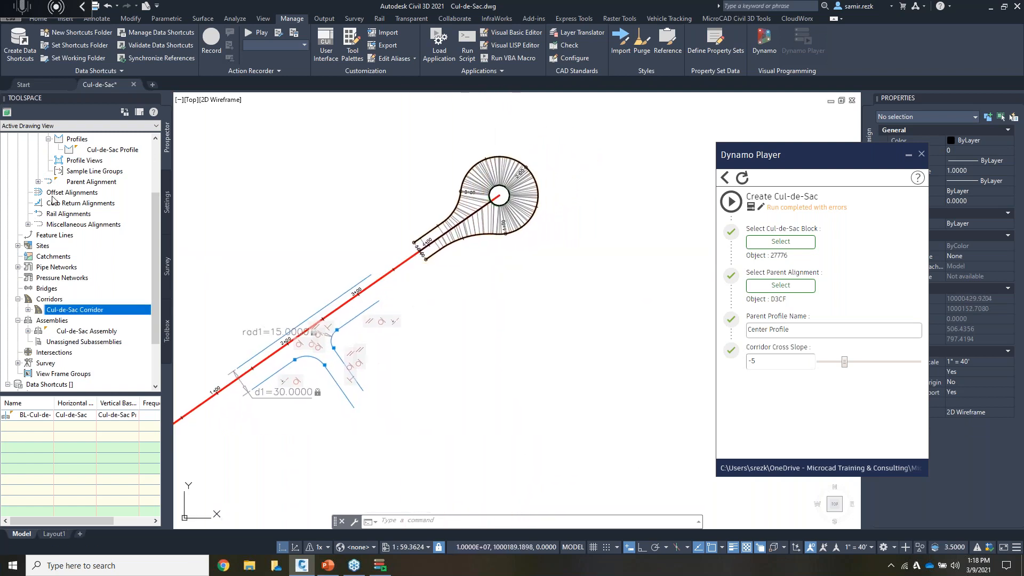
scroll(54, 199, up, 3)
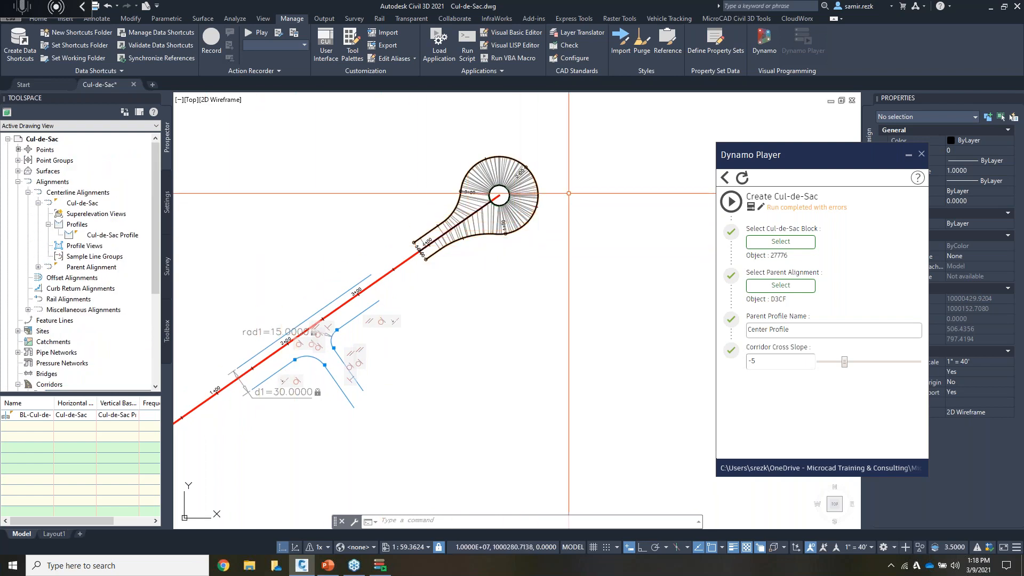
Step: Close Dynamo Player and delete the constrained intersection linework with its radius and distance dimensions beside the road centerline
click(921, 155)
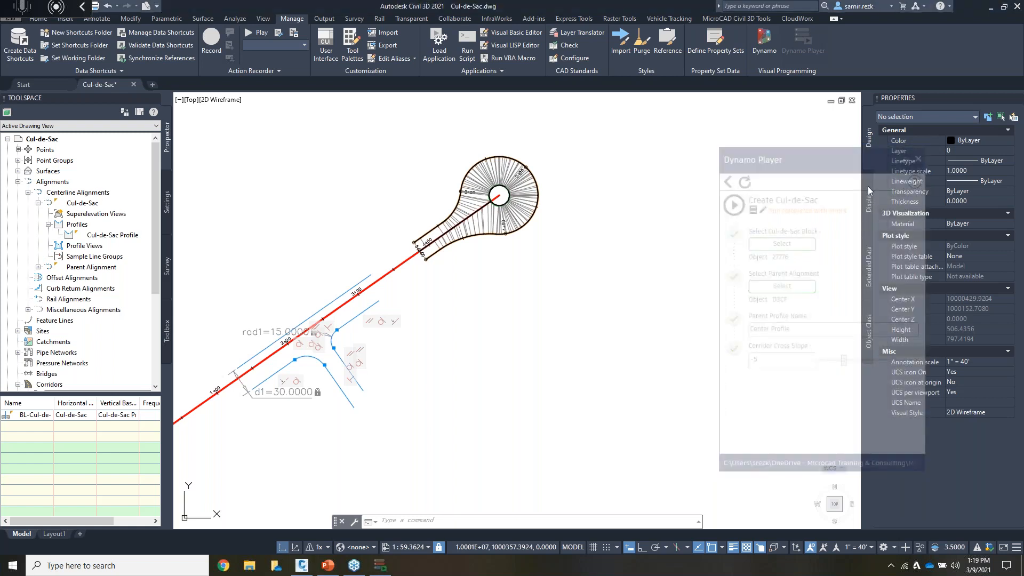
scroll(299, 330, up, 2)
middle_drag(299, 400, 413, 408)
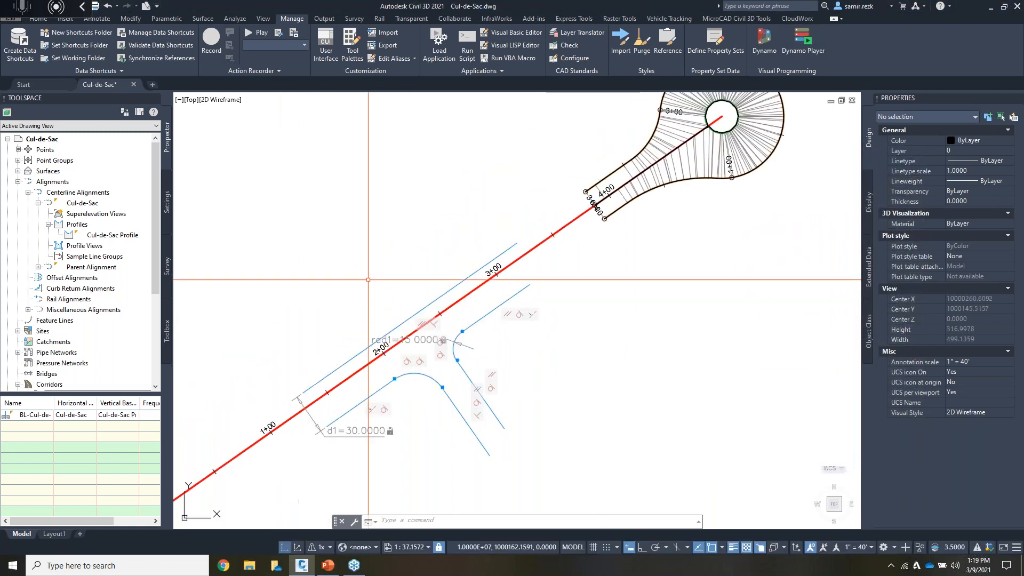
click(244, 221)
click(623, 480)
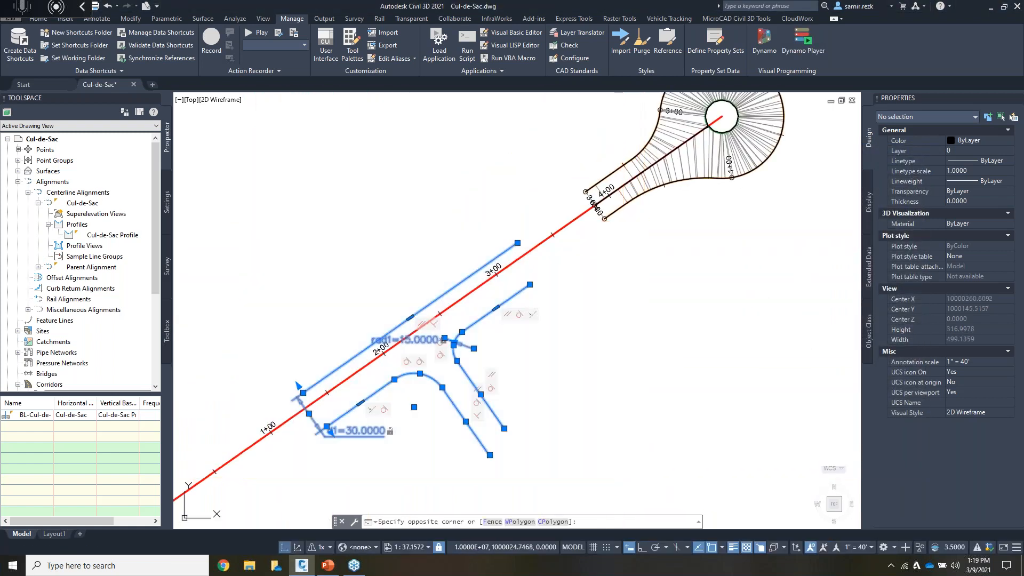
key(Delete)
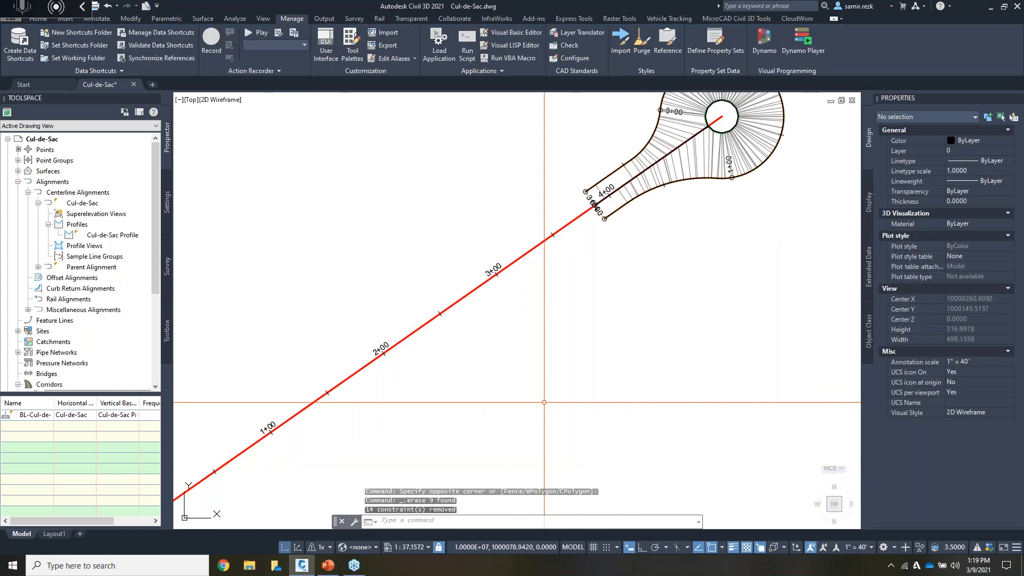
middle_drag(568, 316, 573, 325)
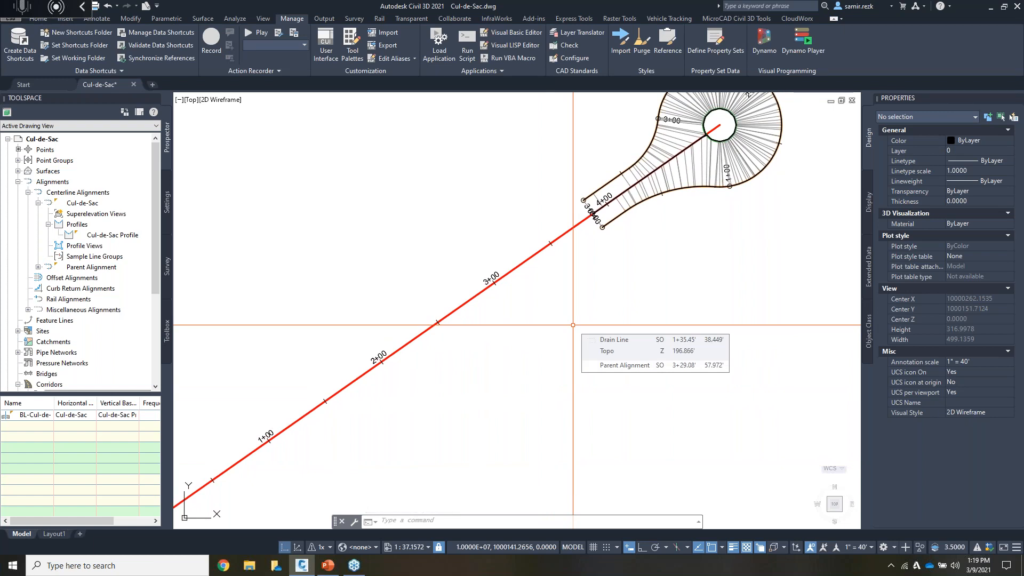
middle_drag(610, 304, 586, 331)
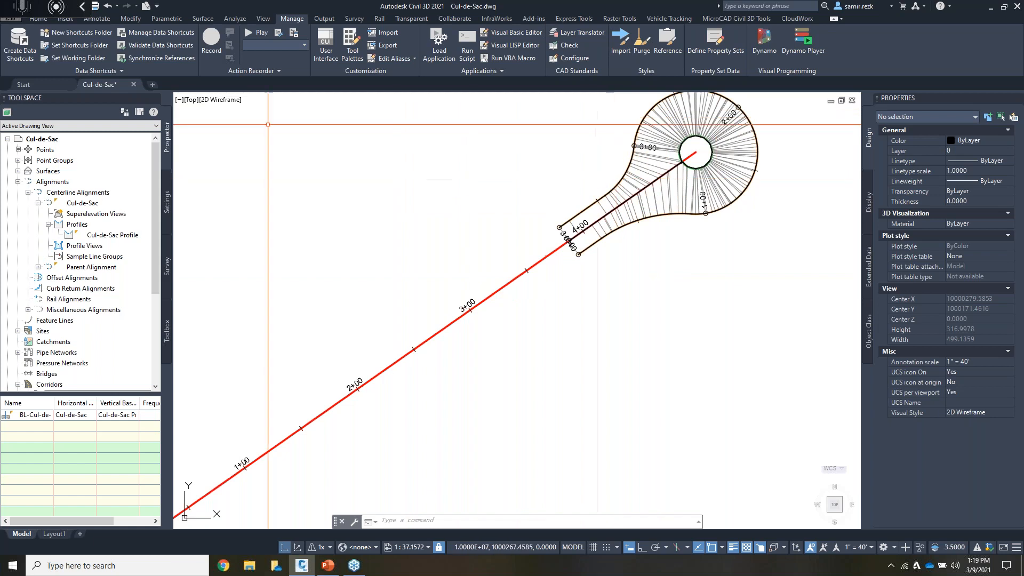
Step: Thaw all layers in the drawing and examine the drain pipes and structures around the cul-de-sac
click(42, 20)
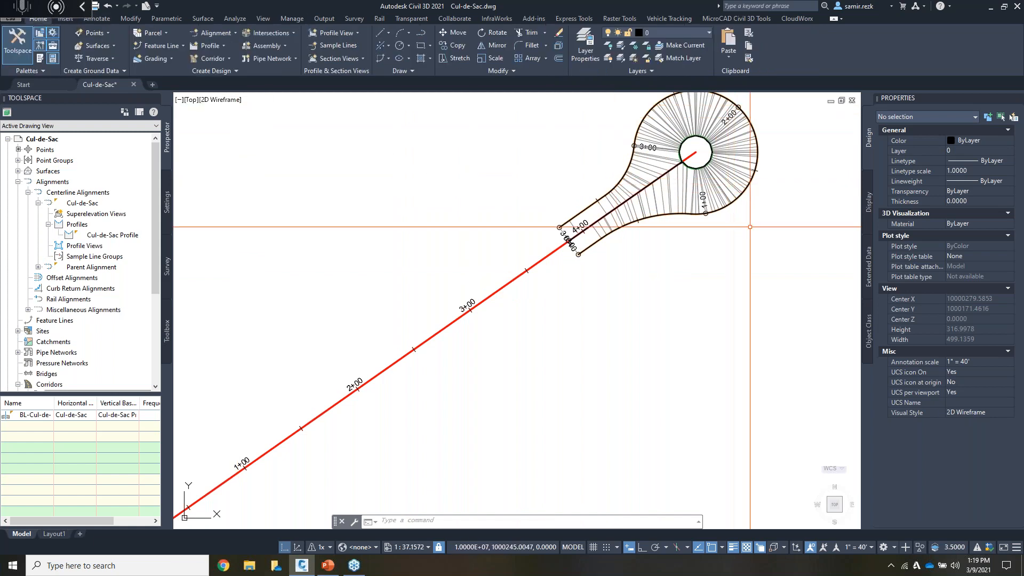
click(634, 63)
middle_drag(712, 111, 685, 167)
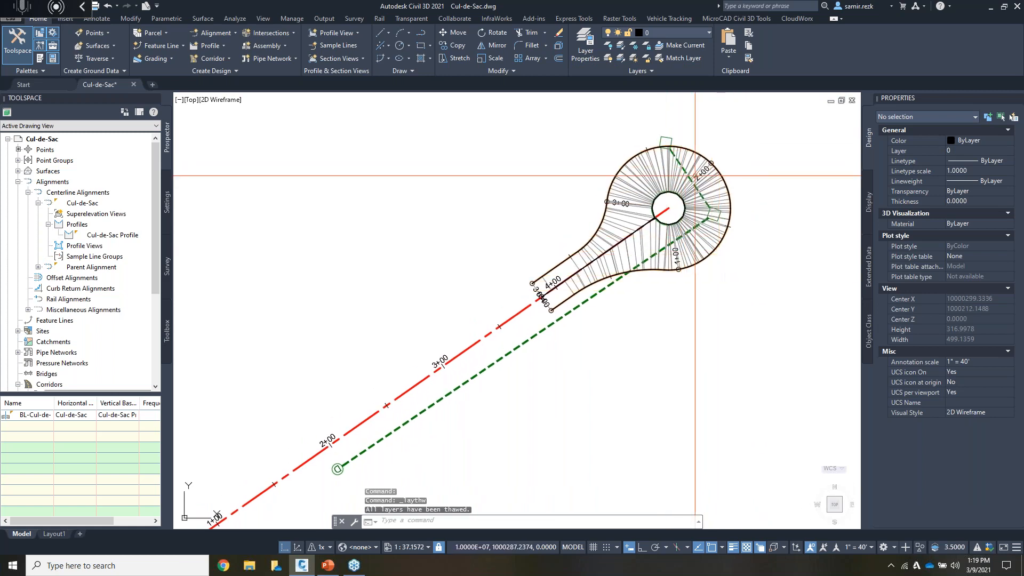
scroll(672, 140, up, 2)
scroll(719, 213, down, 2)
mouse_move(729, 334)
middle_down()
mouse_move(722, 286)
mouse_move(691, 258)
middle_up()
scroll(691, 257, down, 2)
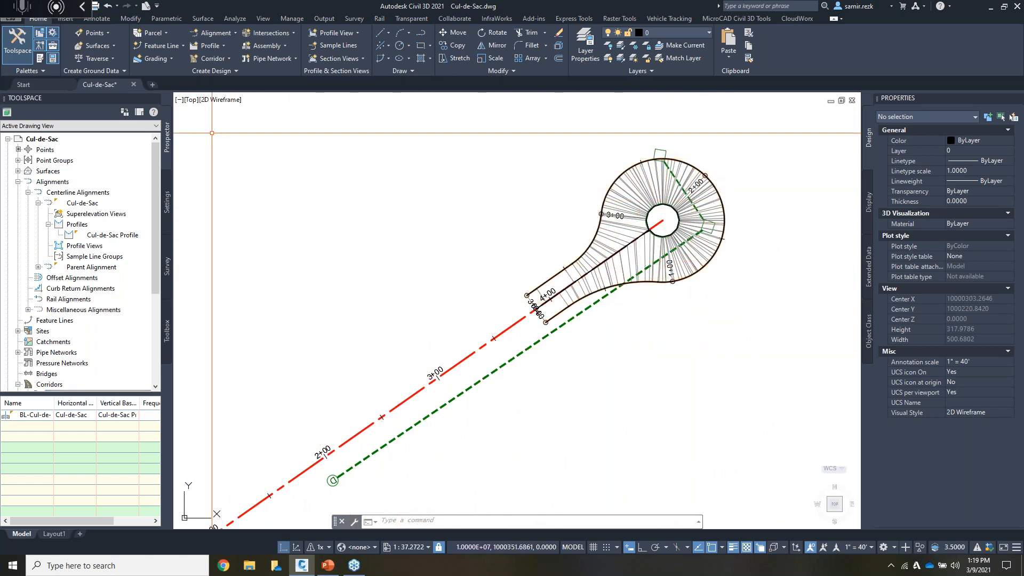
Step: Restore the custom Pipe Profile model view to show the Drain Line profile
click(190, 101)
mouse_move(261, 112)
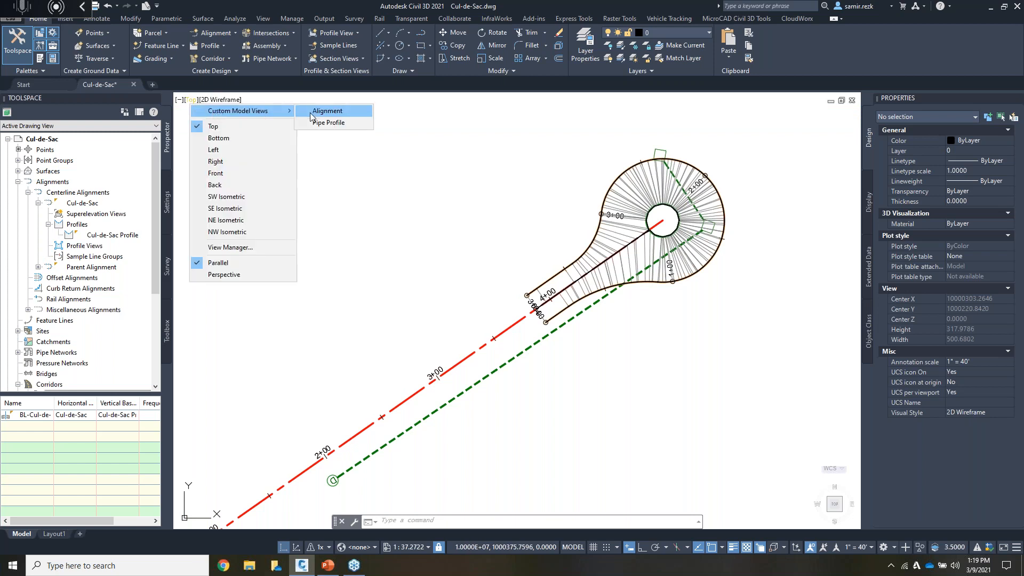
click(316, 123)
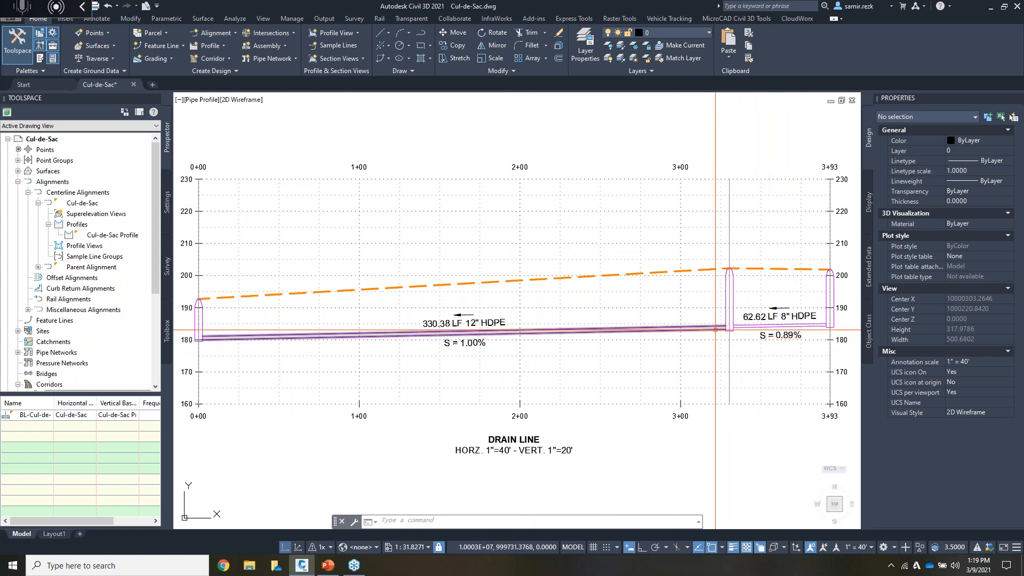
mouse_move(678, 293)
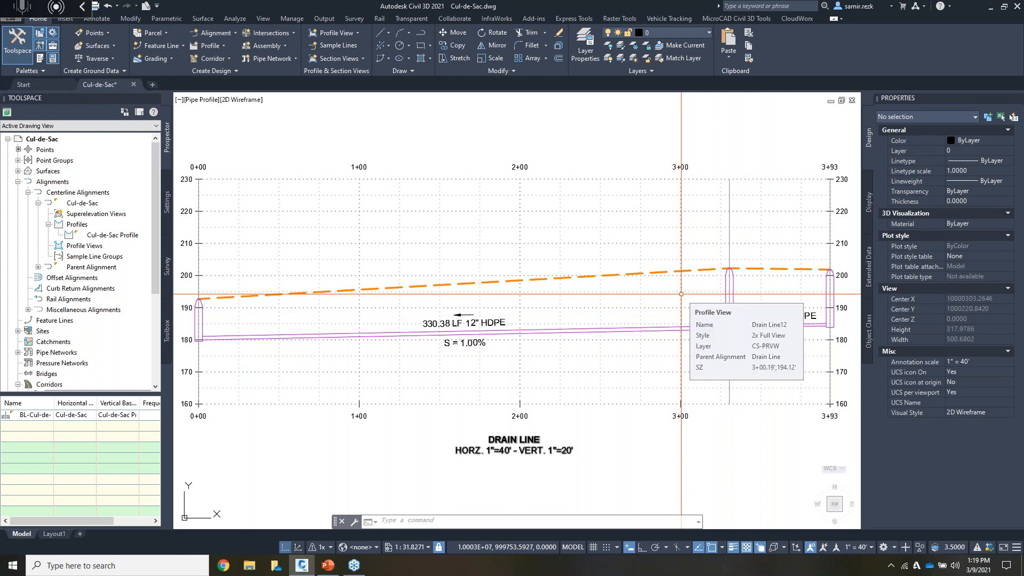
Step: Start the MicroCAD Pipe Editor and select the drain run from the part at station 3+93 to the part at 0+00
click(740, 19)
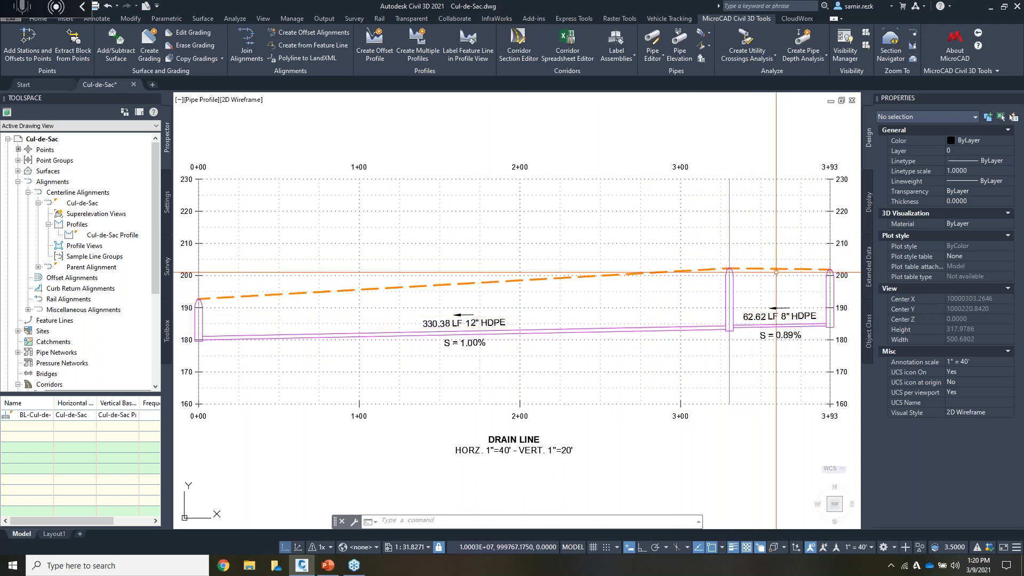
middle_drag(745, 188, 725, 188)
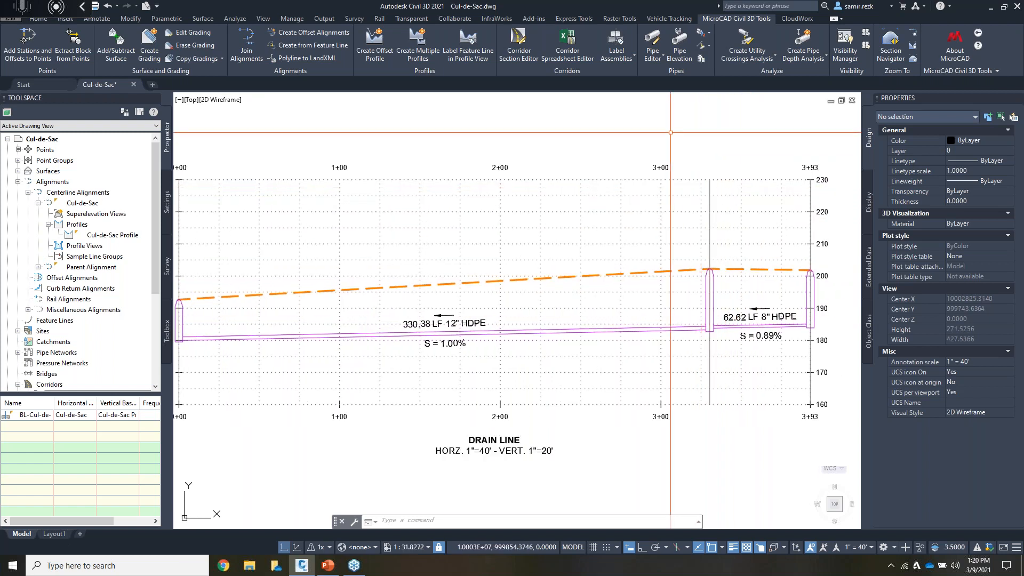
click(654, 43)
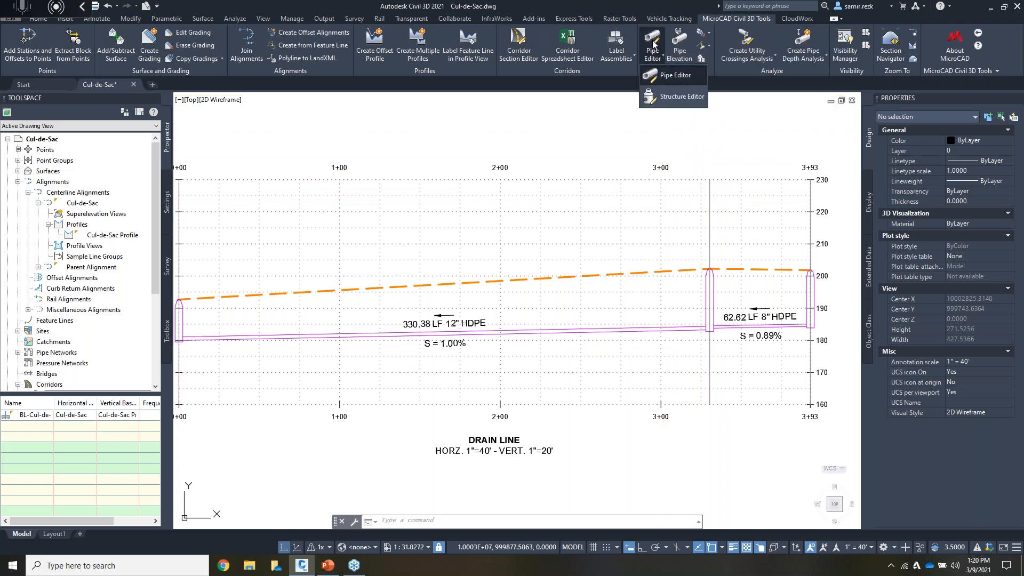
click(687, 79)
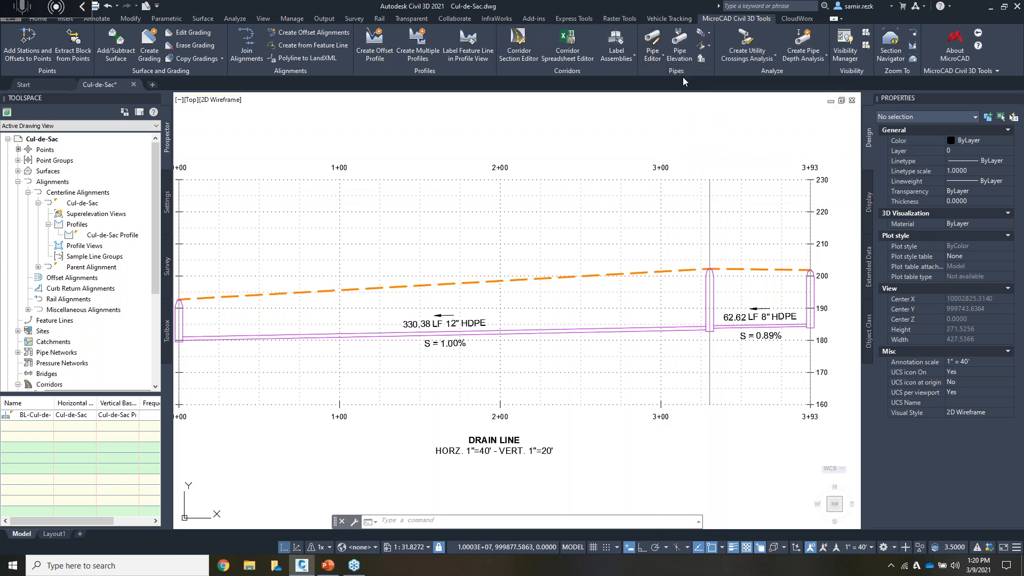
click(810, 293)
click(180, 319)
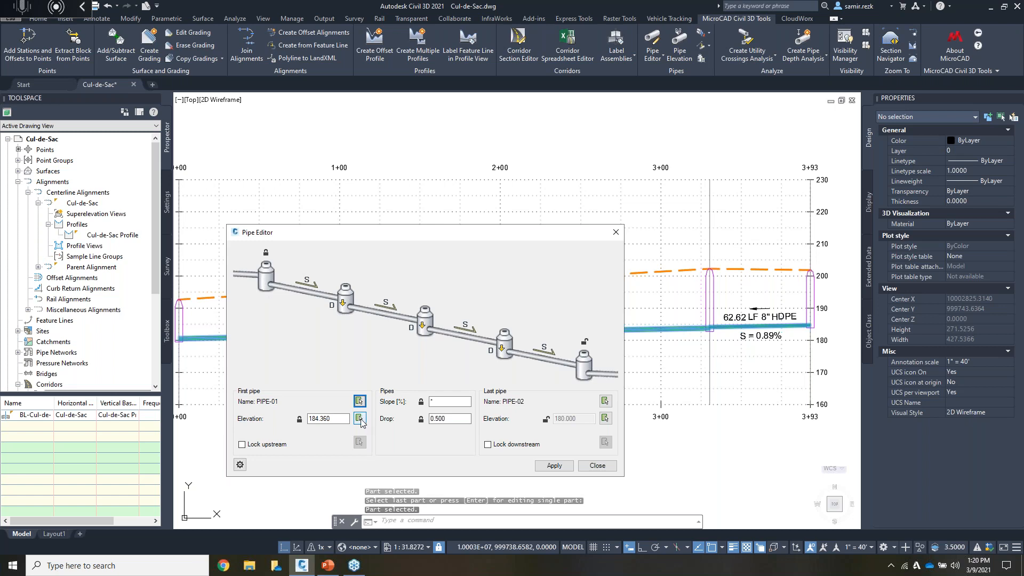
Step: Pick elevation 180 at station 3+93 in the profile view for the first pipe and set the pipes' slope to 1.00%
click(360, 418)
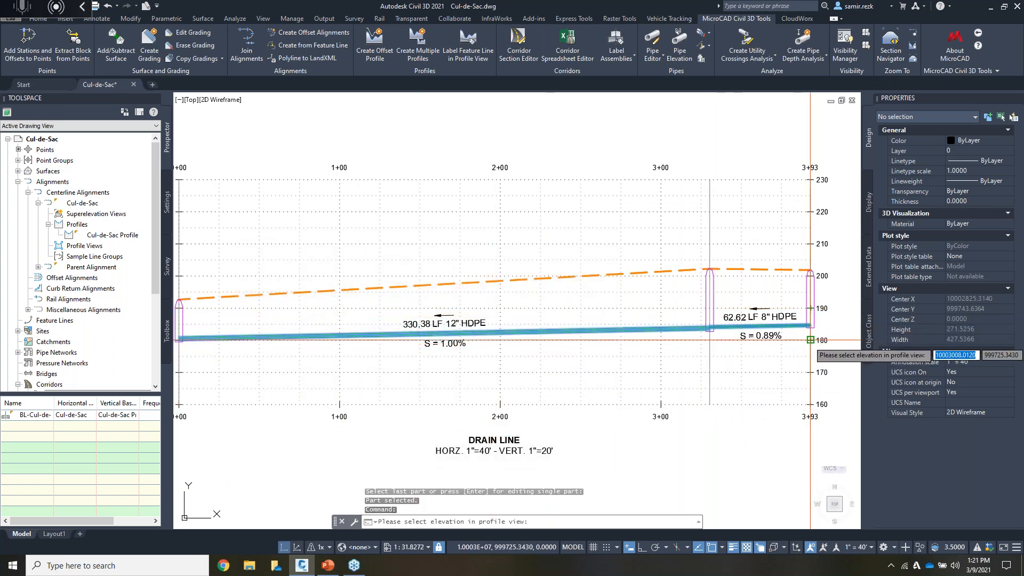
click(809, 341)
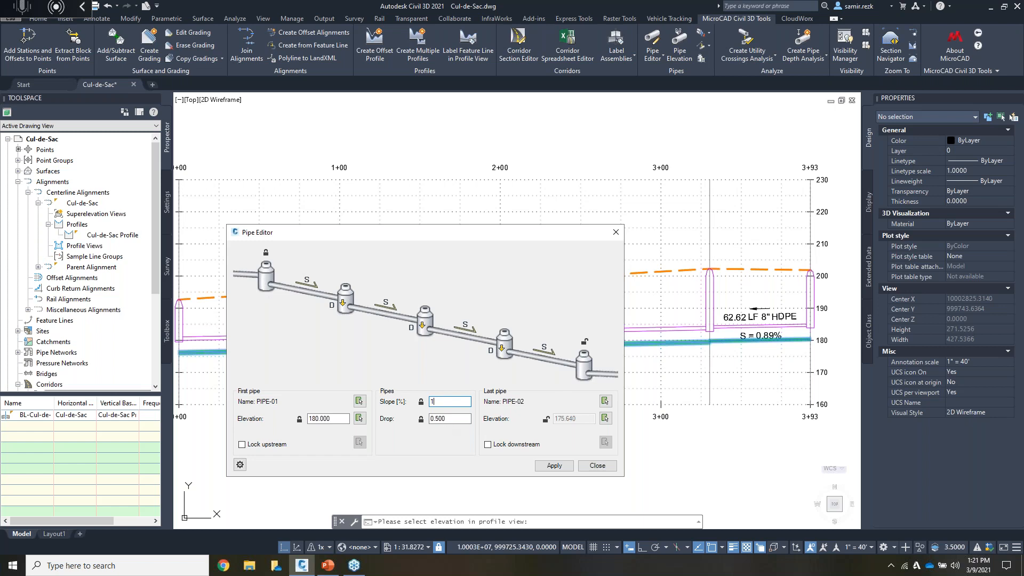
drag(486, 240, 215, 247)
Step: Examine the previewed pipe run and the drop at the middle structure in the Drain Line profile
scroll(727, 386, up, 4)
scroll(640, 320, down, 3)
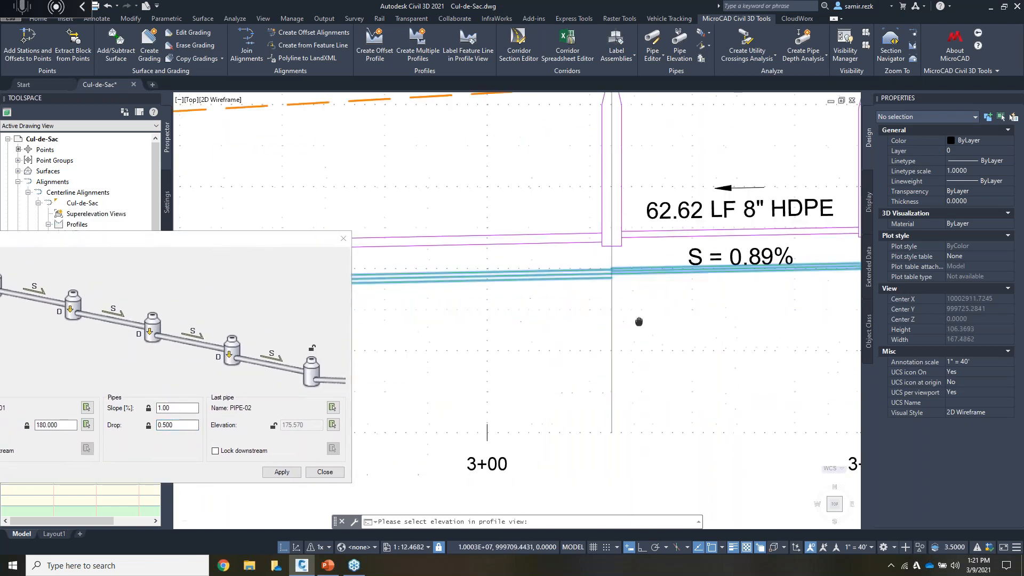
middle_drag(740, 337, 491, 343)
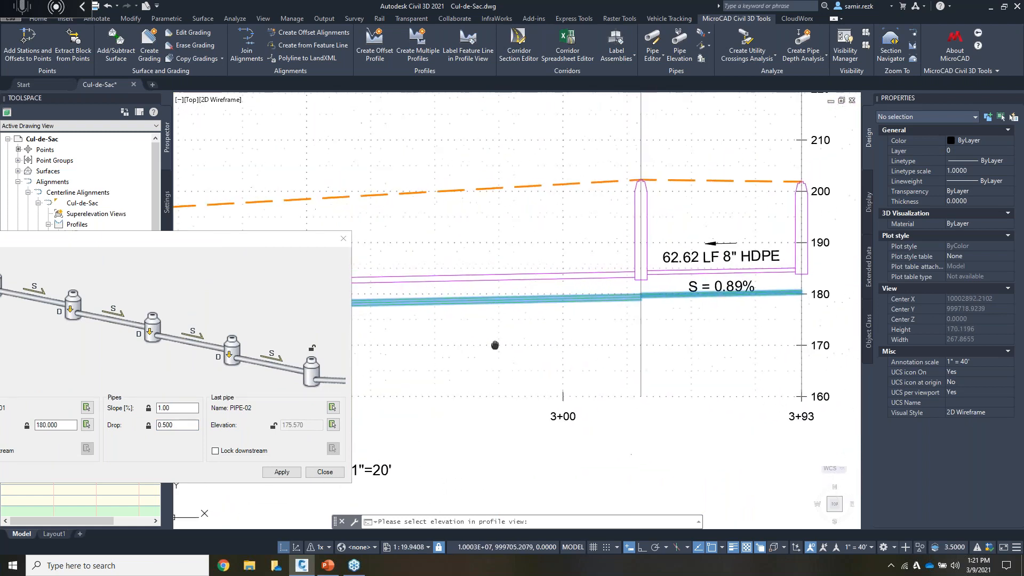
drag(206, 243, 281, 244)
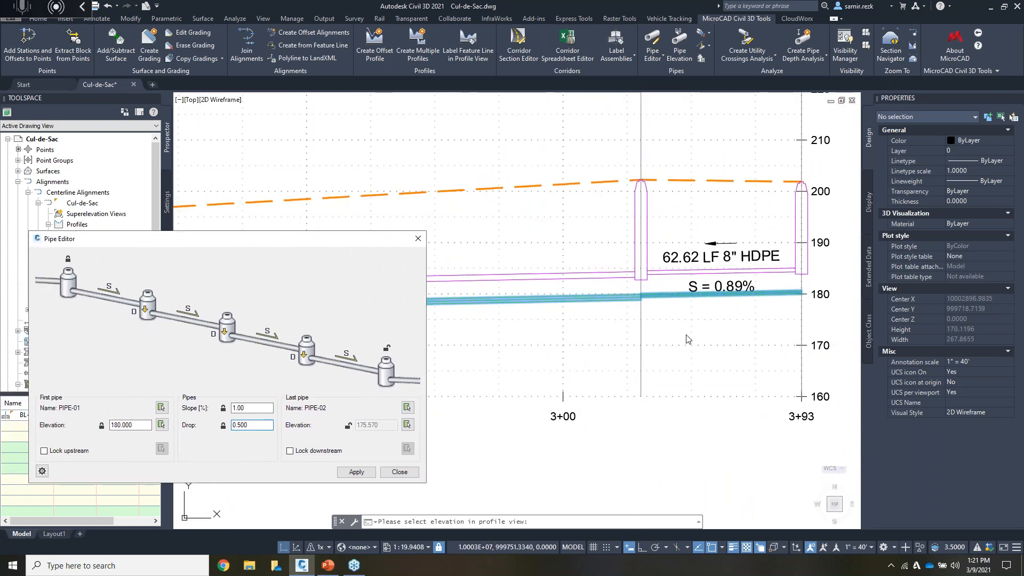
middle_drag(688, 339, 722, 233)
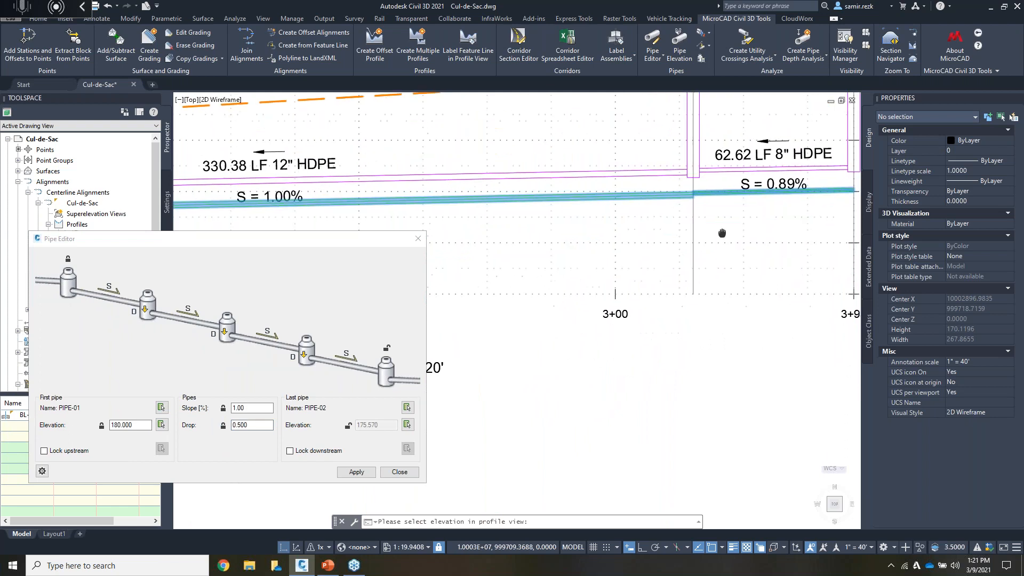
scroll(722, 233, up, 2)
scroll(653, 200, down, 2)
scroll(757, 218, down, 3)
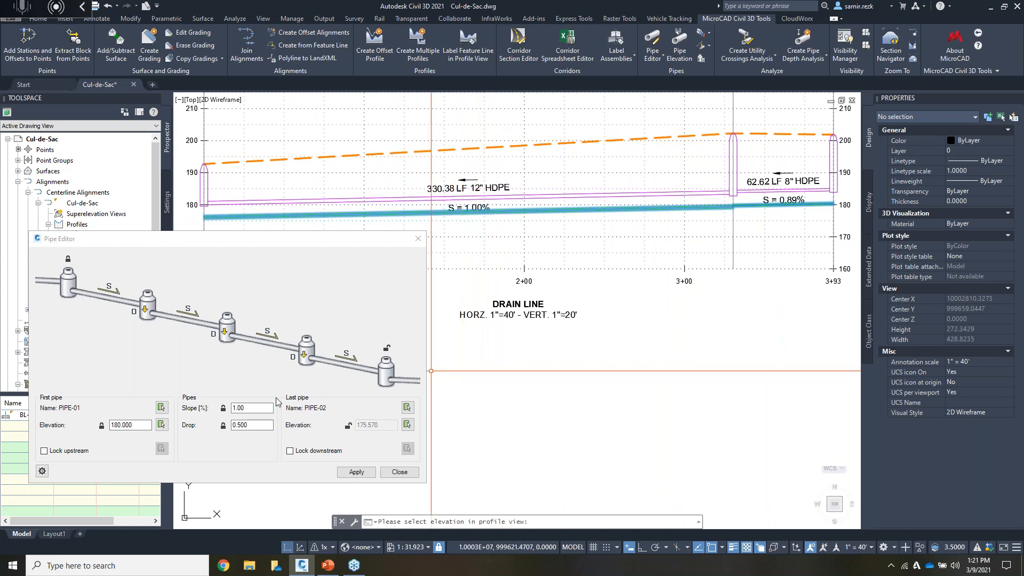
Step: Open the Pipe Editor settings, look over the options and return to the editor
click(42, 470)
click(98, 65)
click(64, 73)
click(98, 92)
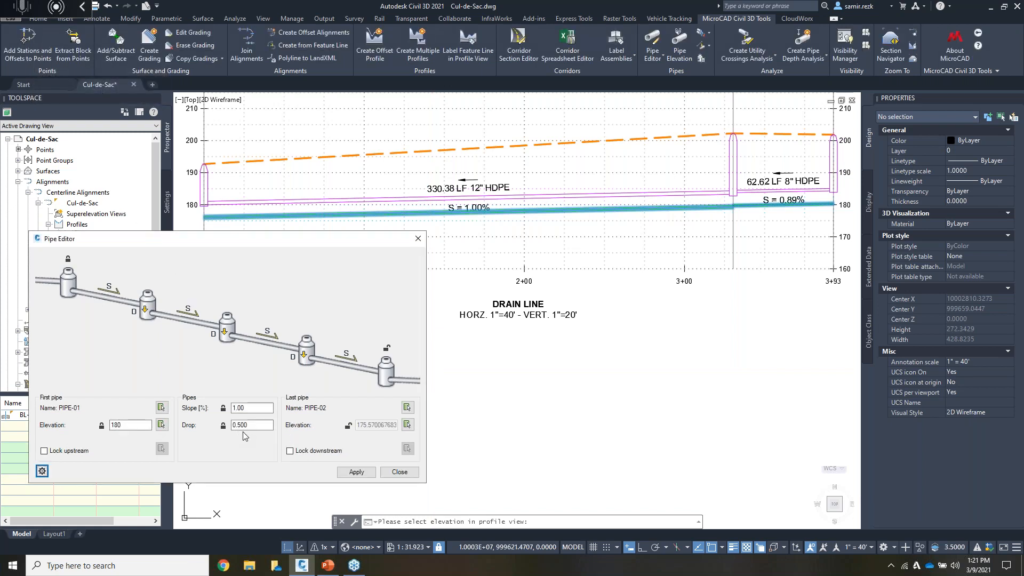
Step: Try a drop of -1 between the two drain pipes at the middle structure
scroll(736, 214, up, 6)
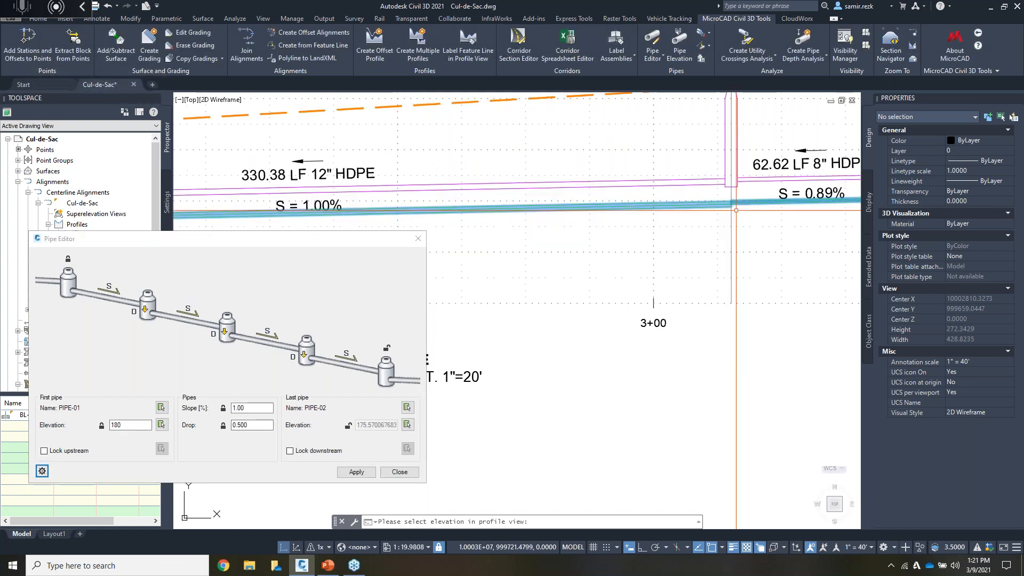
click(246, 425)
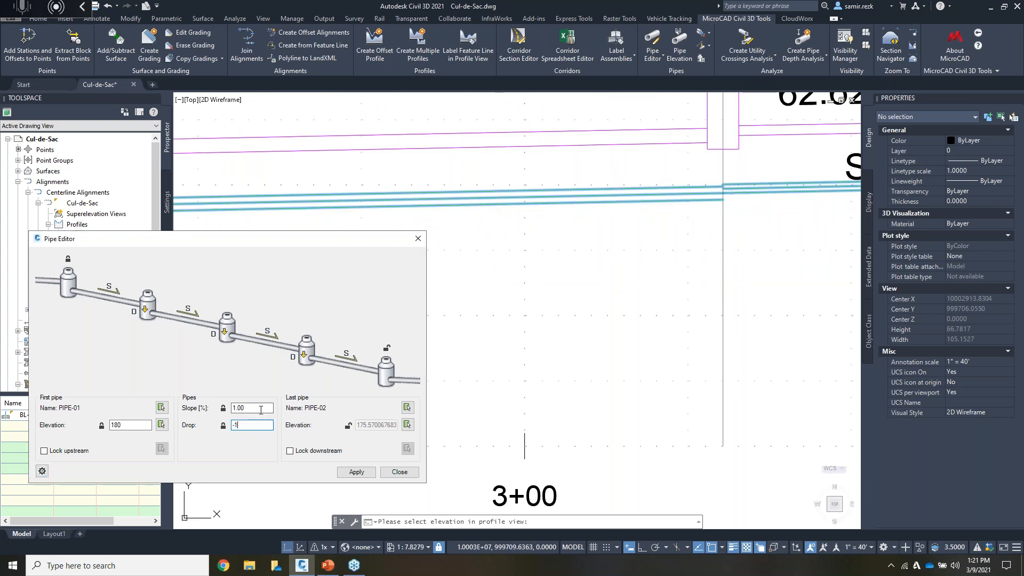
click(261, 408)
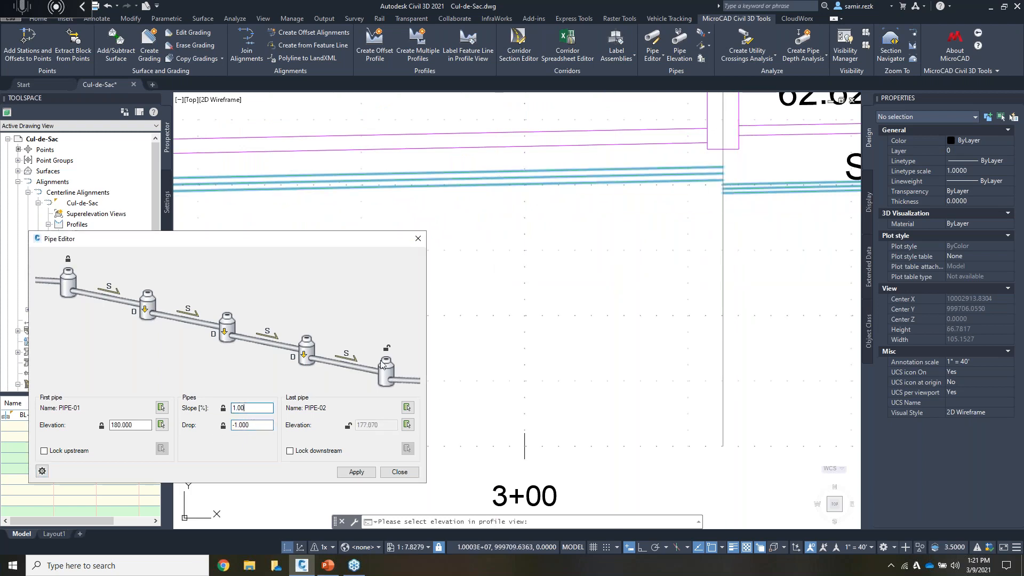
Step: Set the pipe drop to 1.000, apply the edits to the drain run and close the Pipe Editor
click(253, 408)
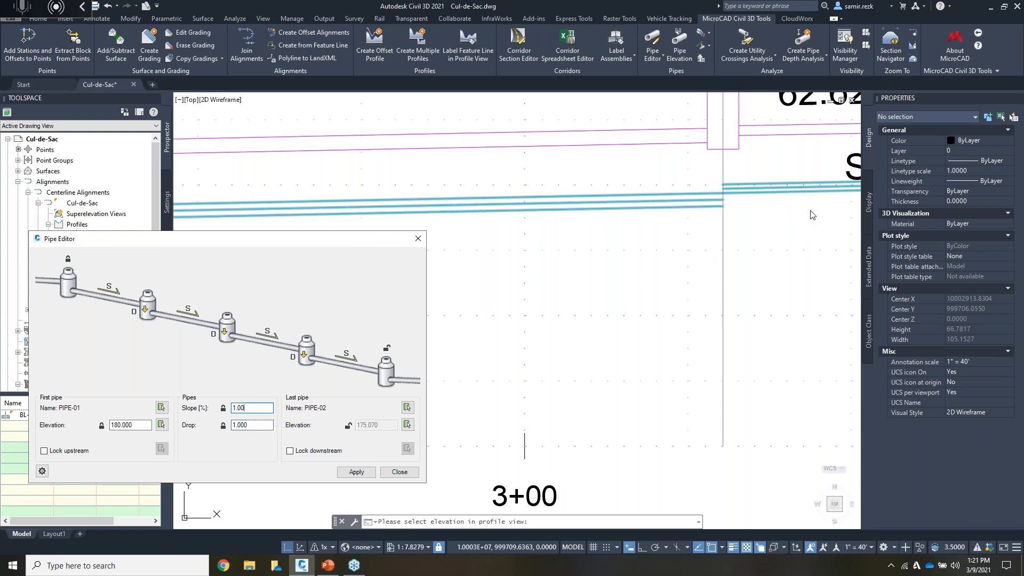
scroll(691, 238, down, 8)
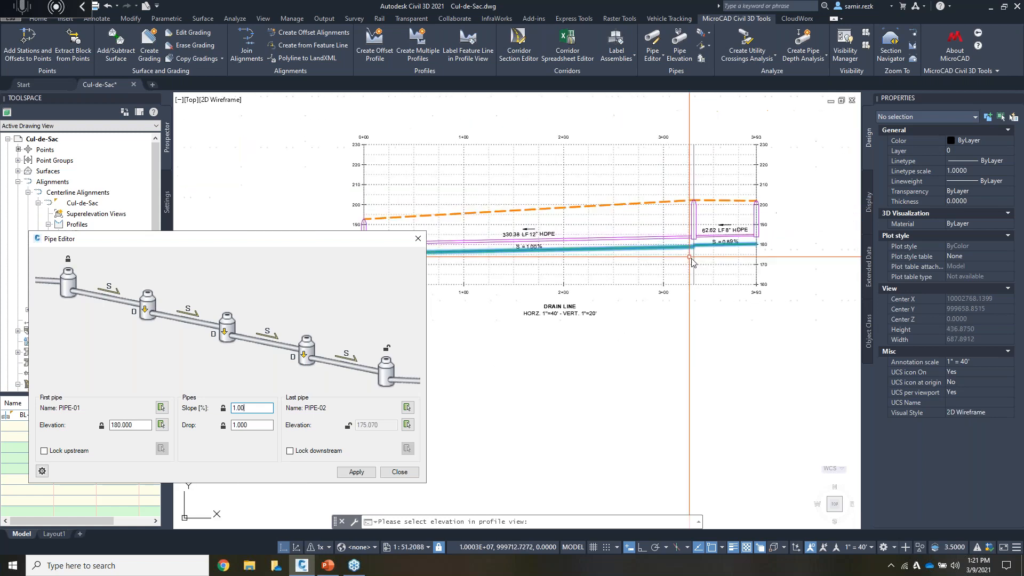
click(356, 472)
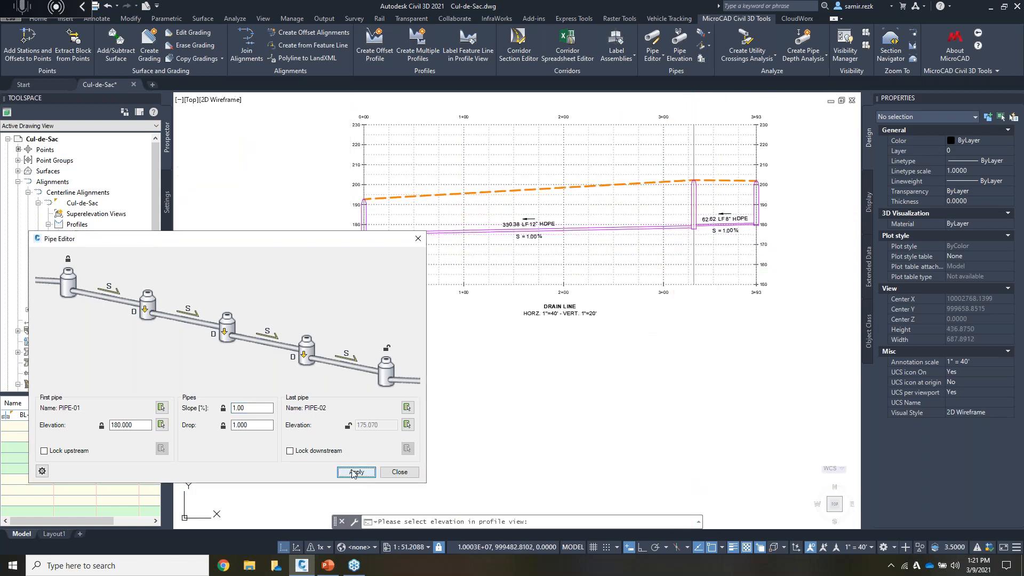
click(397, 472)
Step: Examine the updated pipes, structures and slope labels along the Drain Line profile
scroll(703, 235, up, 5)
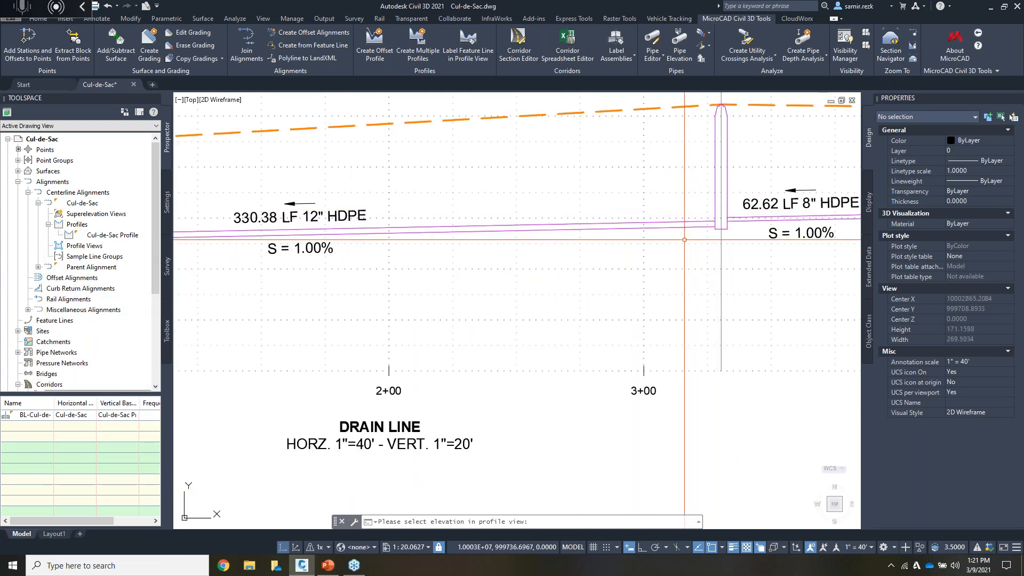
scroll(625, 266, down, 3)
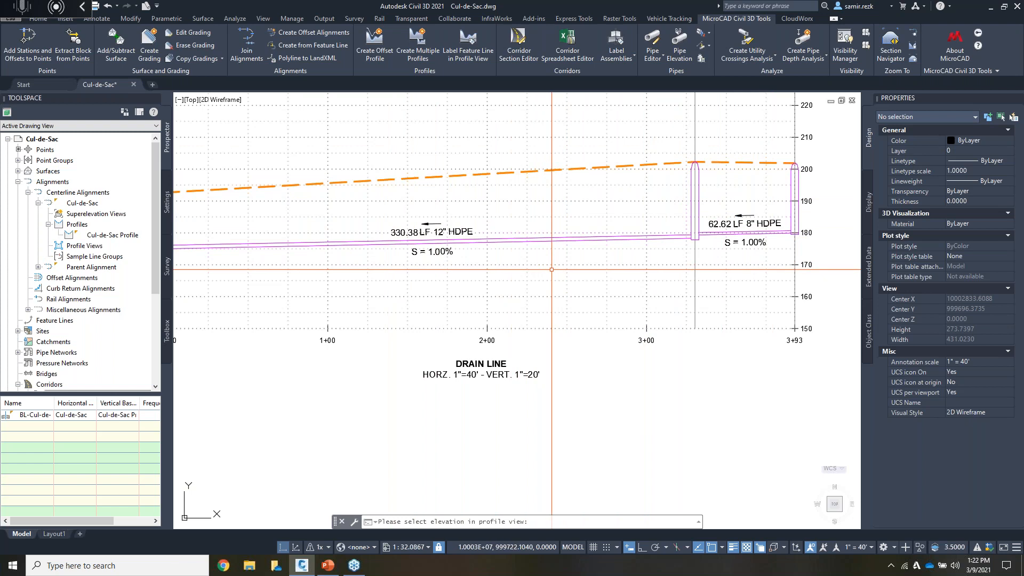
middle_drag(552, 269, 604, 275)
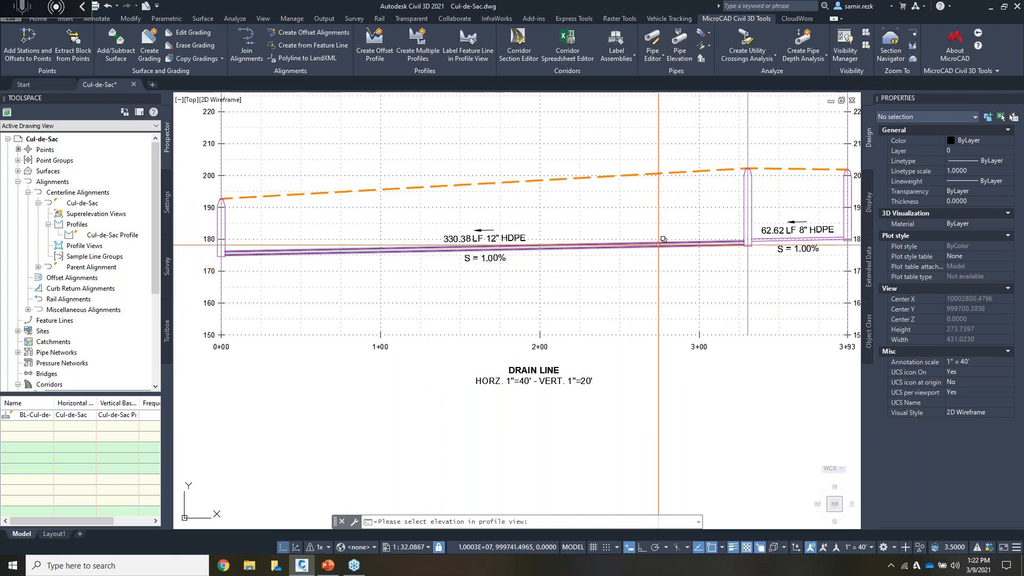
middle_drag(658, 246, 617, 251)
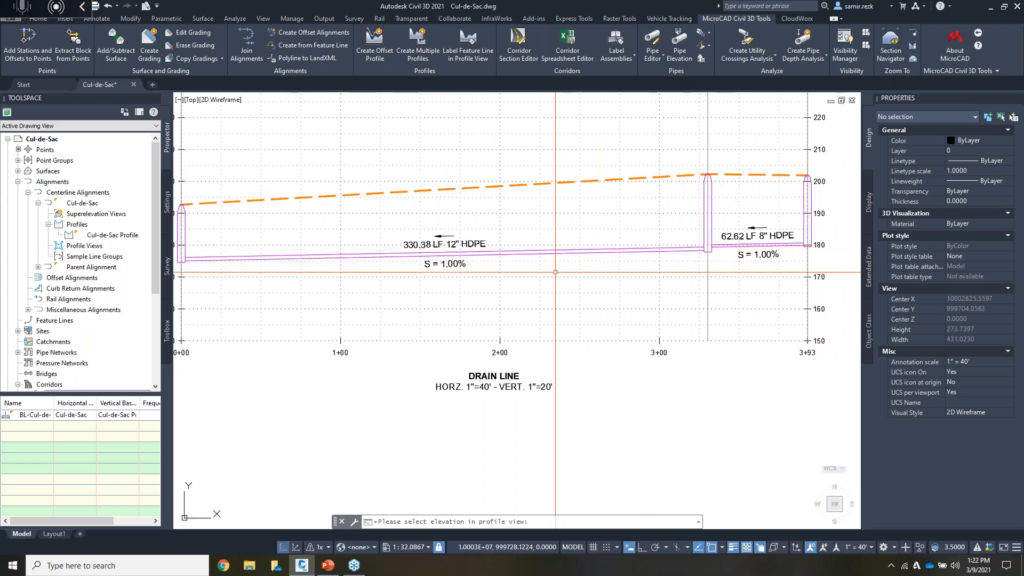
Step: Thaw all layers in the drawing so the cul-de-sac plan shows its hidden layers
scroll(455, 256, down, 2)
middle_drag(383, 256, 579, 297)
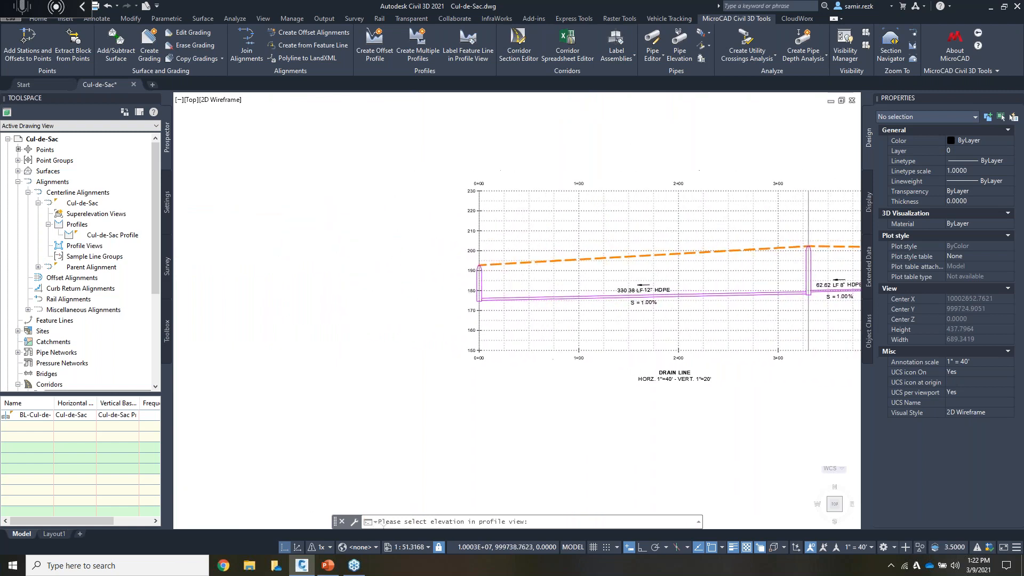
scroll(561, 297, down, 2)
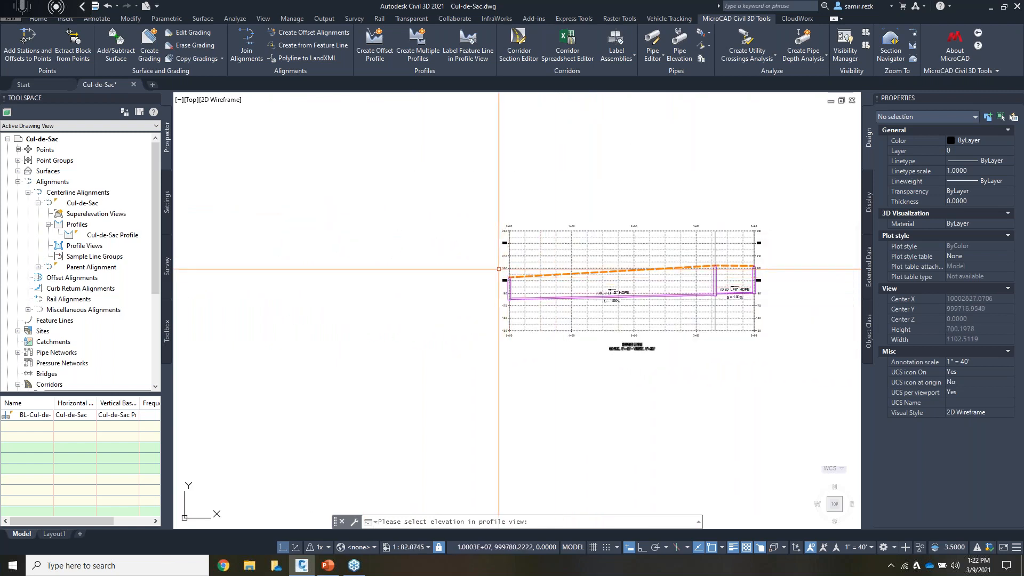
middle_drag(292, 218, 391, 217)
scroll(367, 238, down, 4)
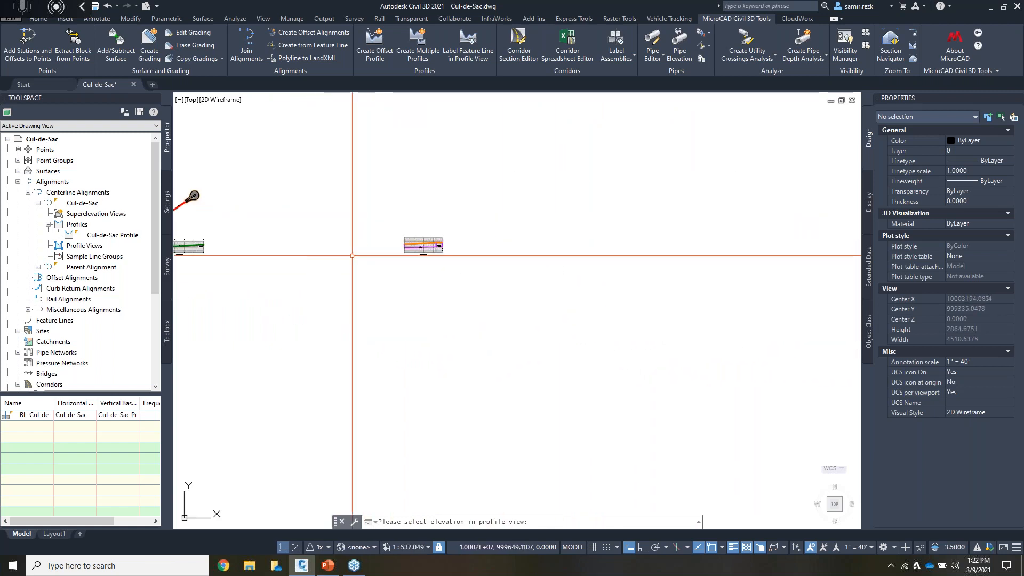
middle_drag(352, 254, 550, 293)
scroll(406, 244, up, 3)
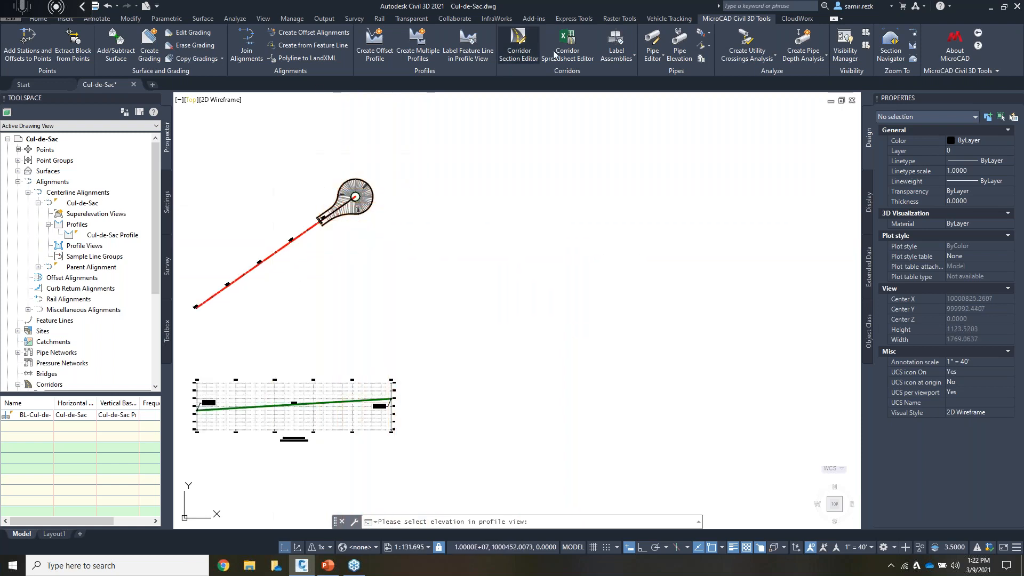
click(38, 18)
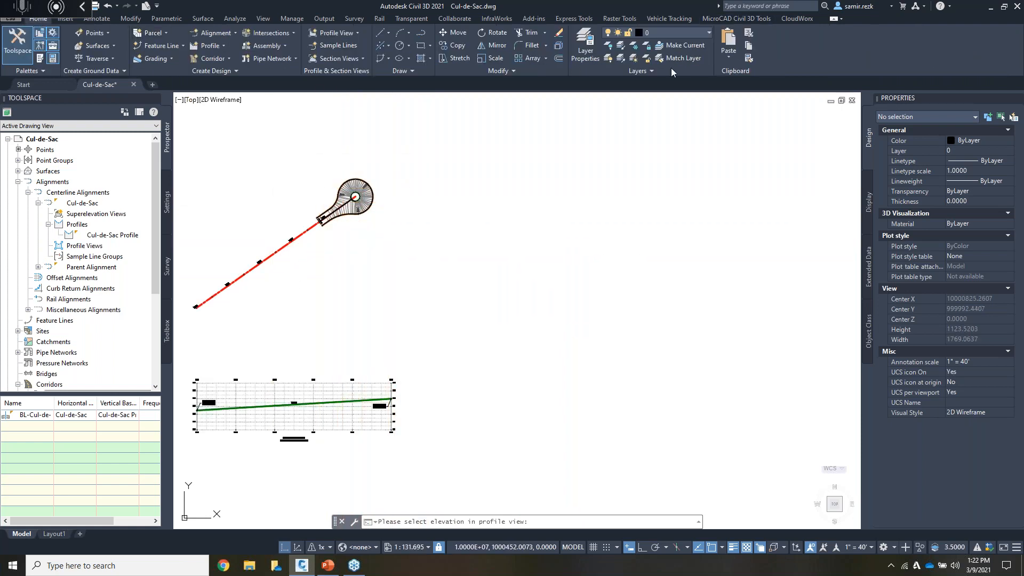
click(667, 34)
scroll(651, 64, up, 1)
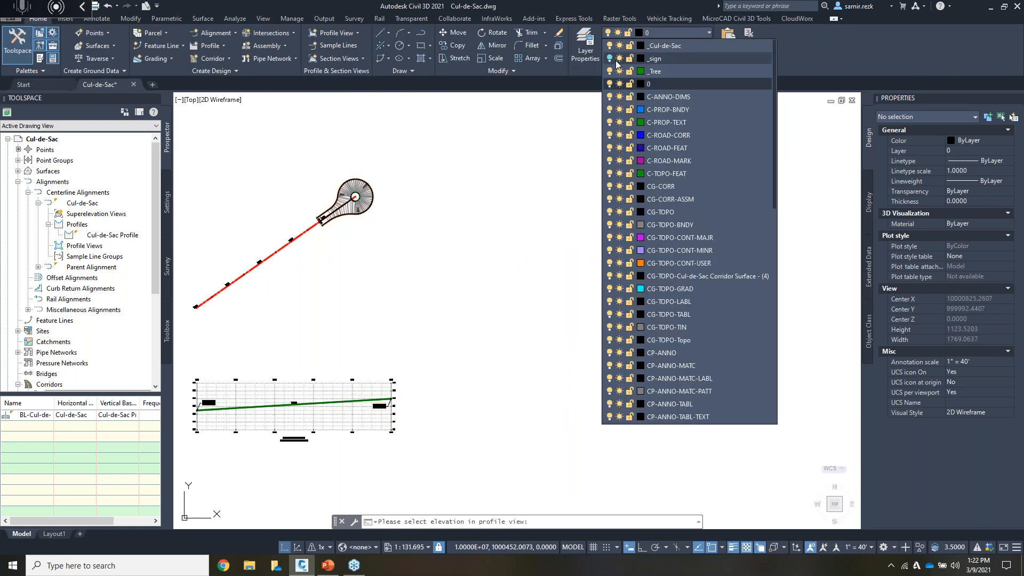
click(582, 215)
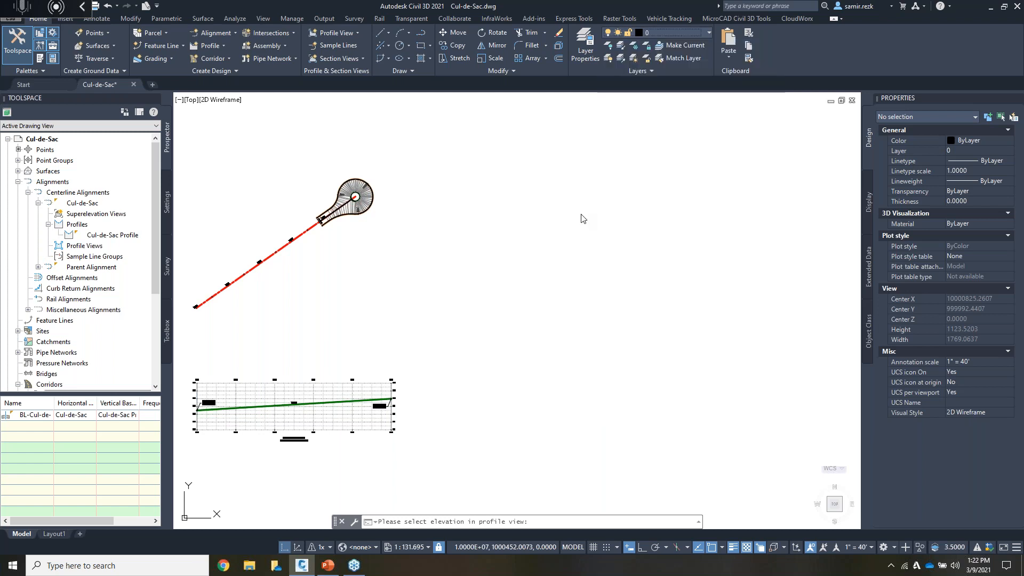
click(633, 58)
scroll(276, 227, up, 4)
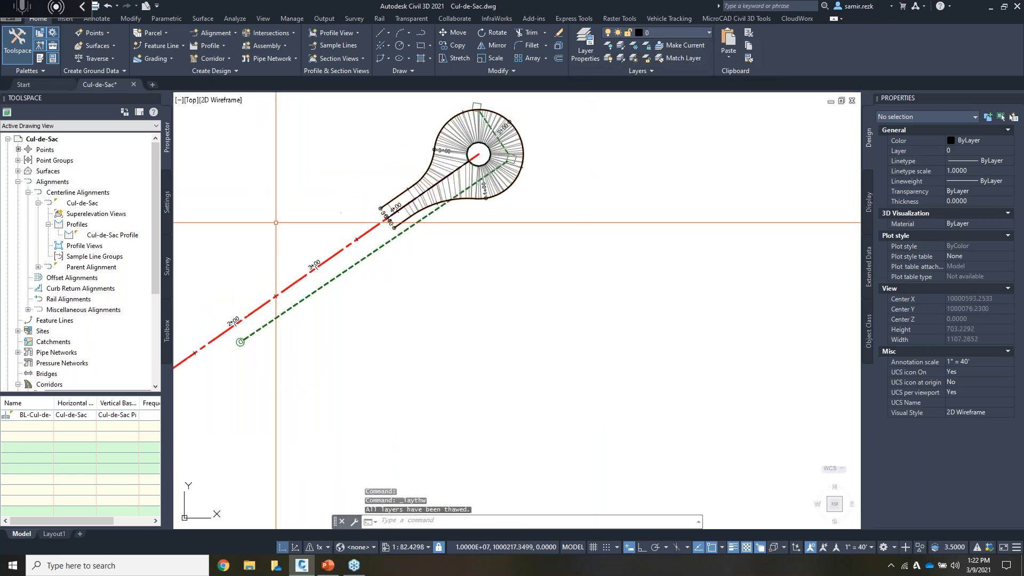
middle_drag(422, 161, 447, 198)
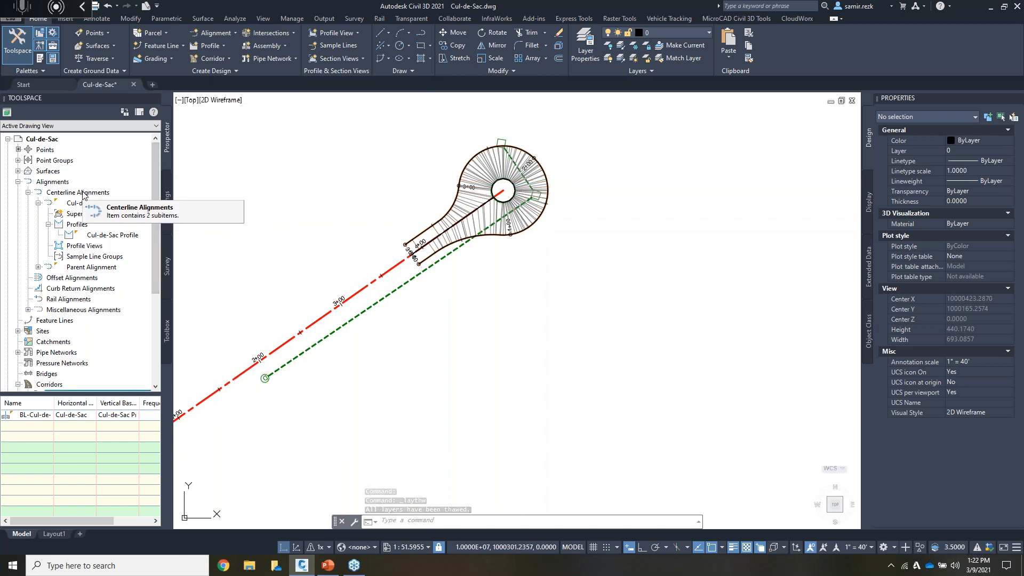
Step: Move the Tree point group above _All Points in the point group display order and apply the change
click(21, 160)
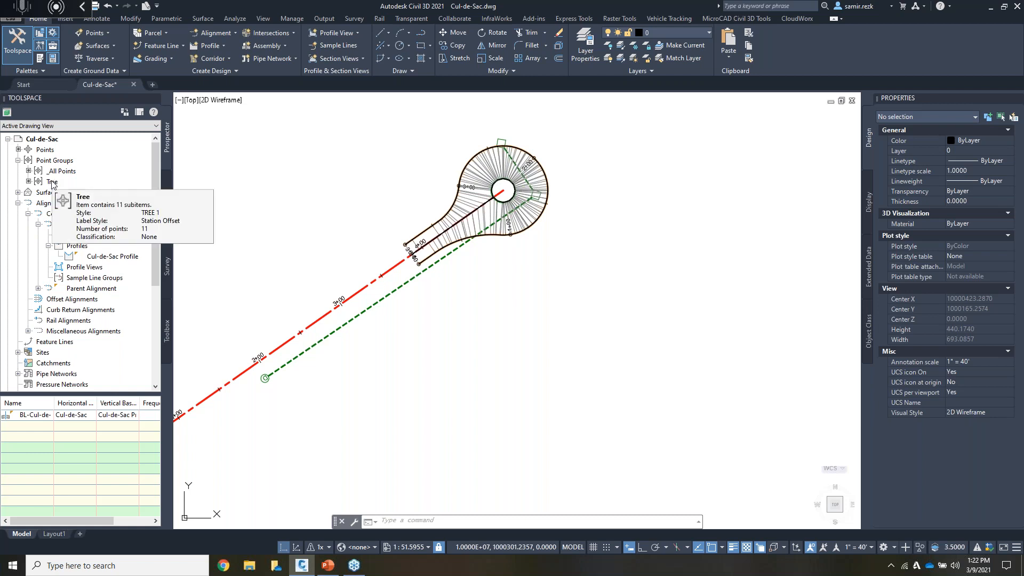
right_click(59, 161)
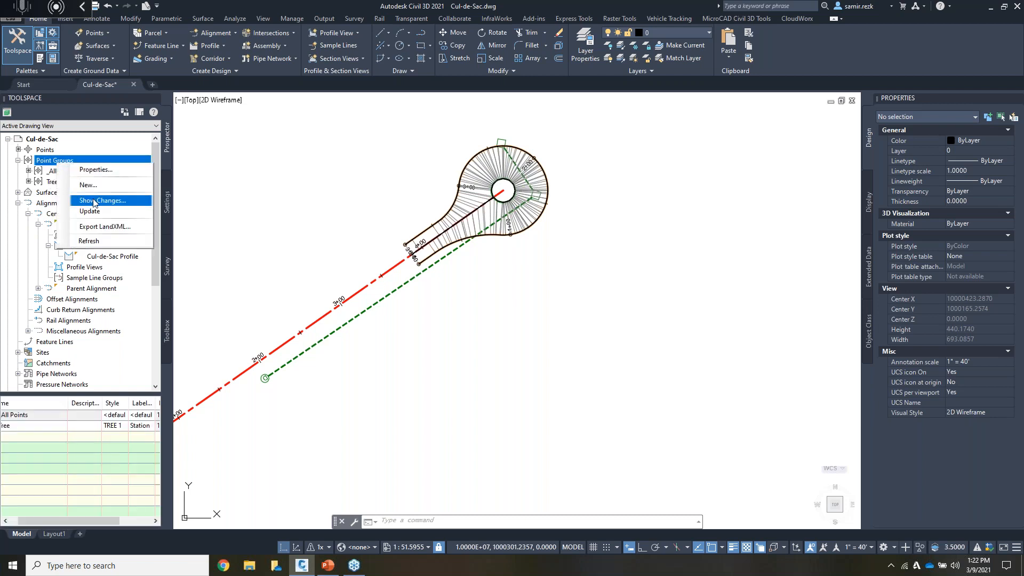
click(96, 170)
click(577, 243)
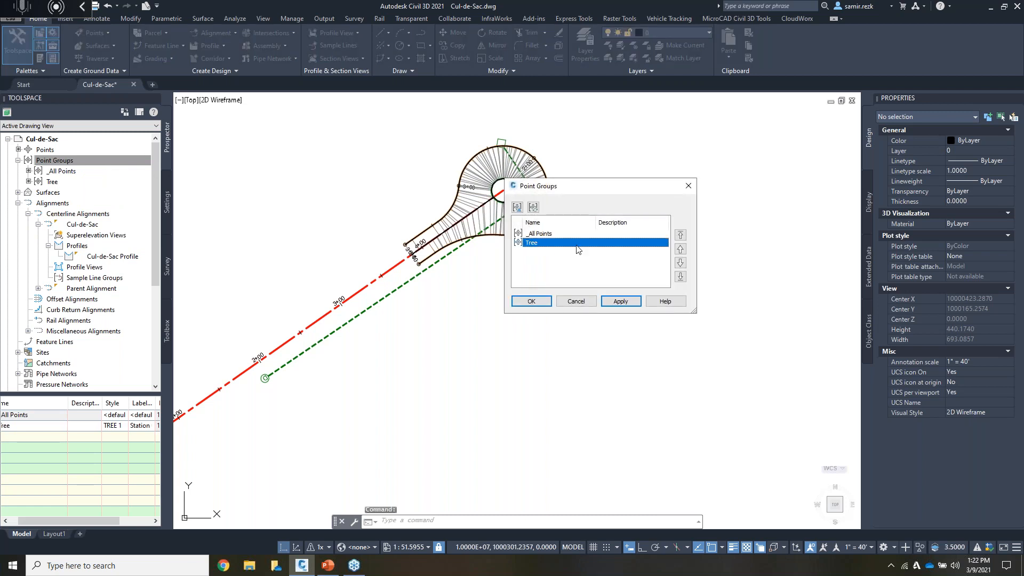
click(680, 238)
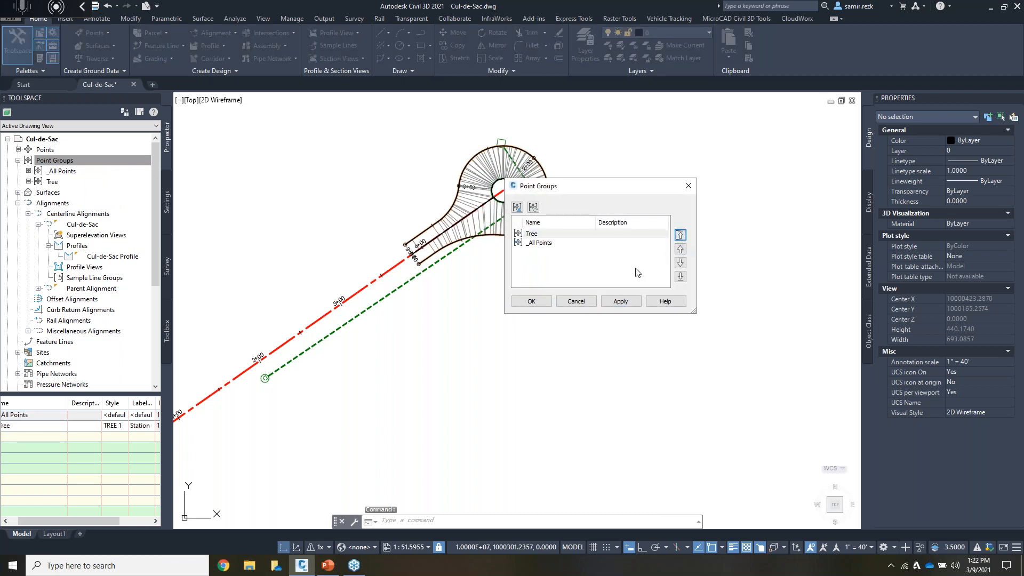
click(547, 303)
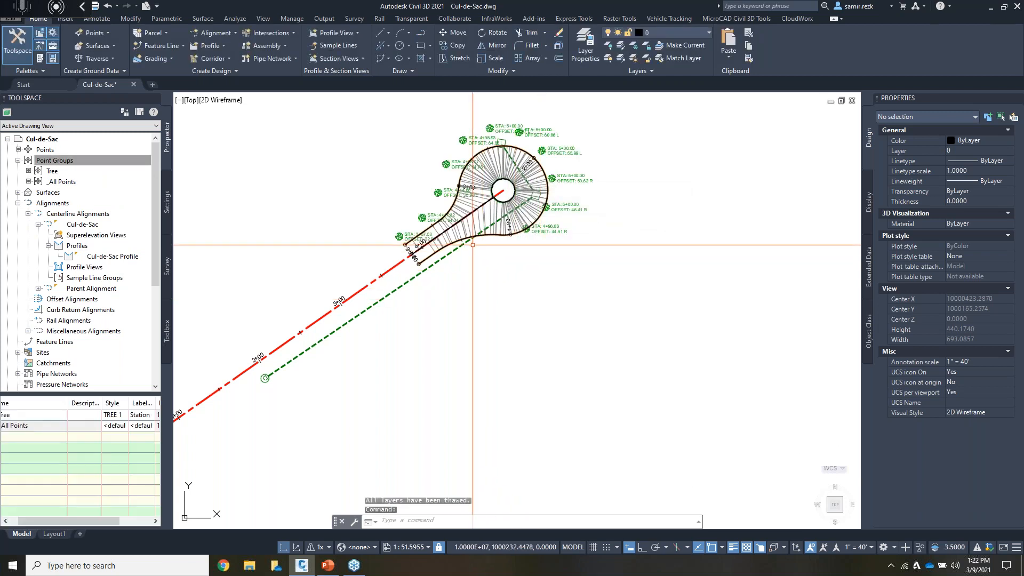
Step: Add stations and offsets to the Tree point group, using Cul-de-Sac as the primary alignment and no secondary alignment
scroll(428, 234, up, 4)
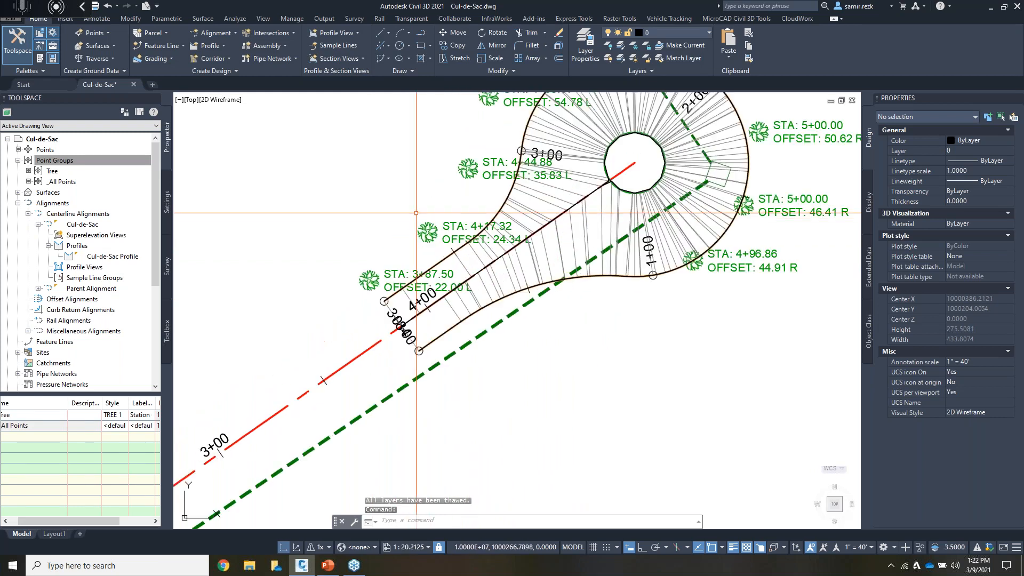
middle_drag(587, 232, 565, 295)
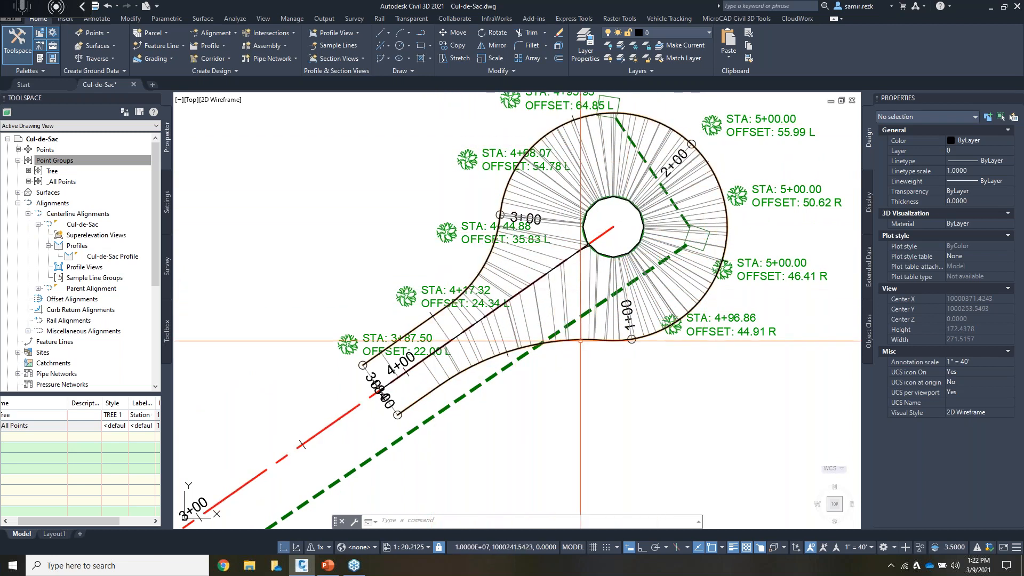
middle_drag(571, 371, 568, 373)
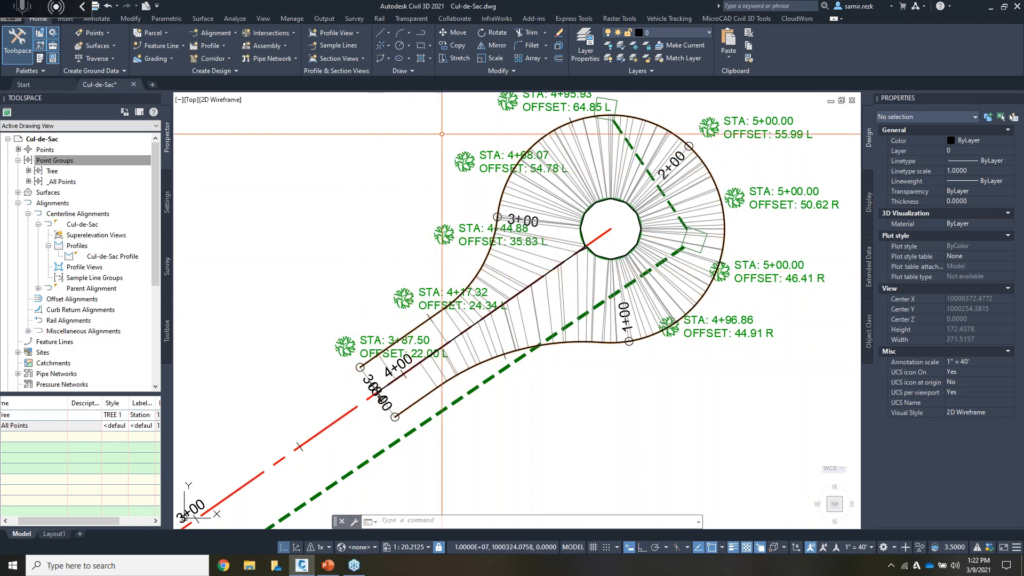
click(751, 20)
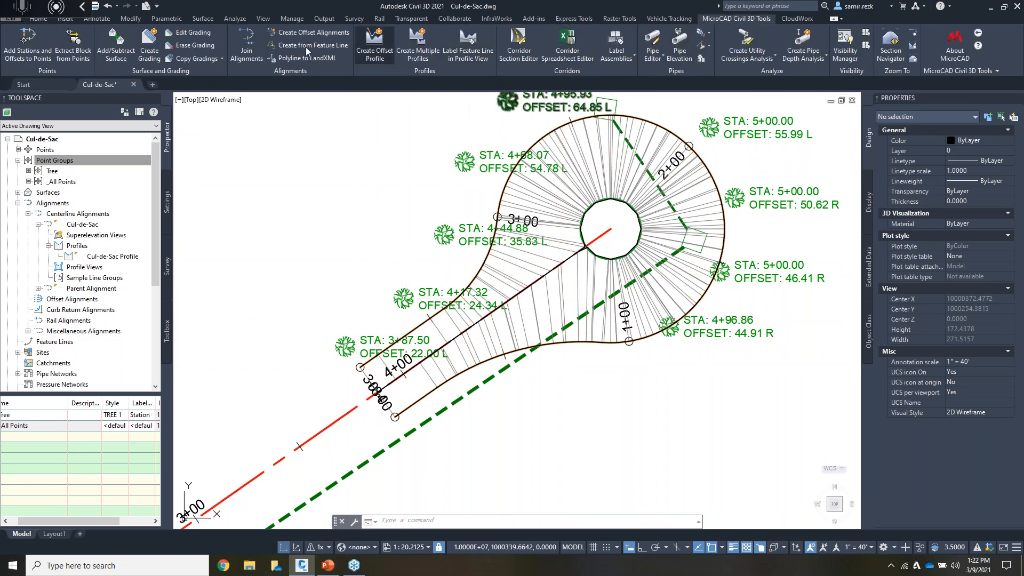
click(30, 55)
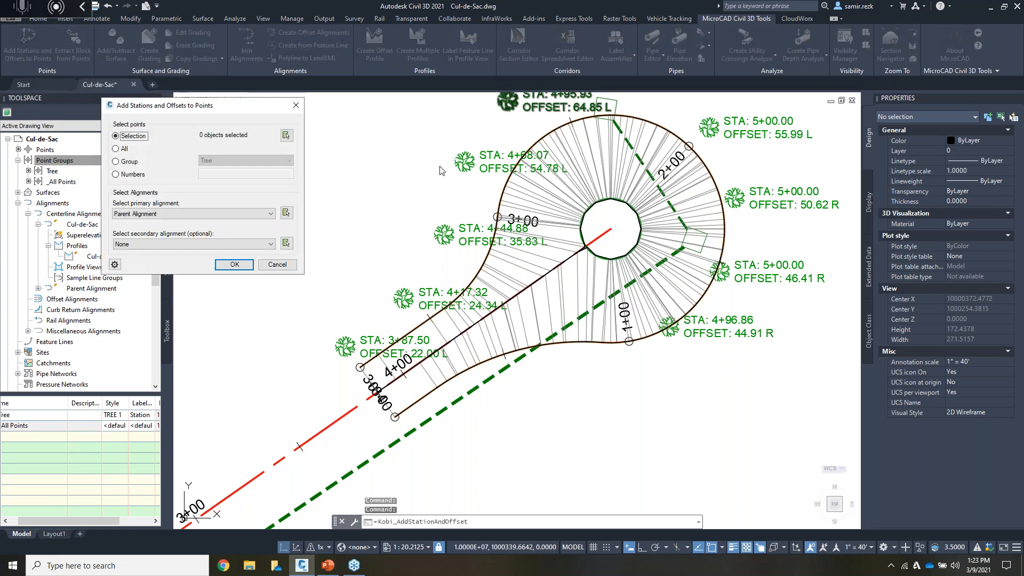
drag(191, 106, 271, 129)
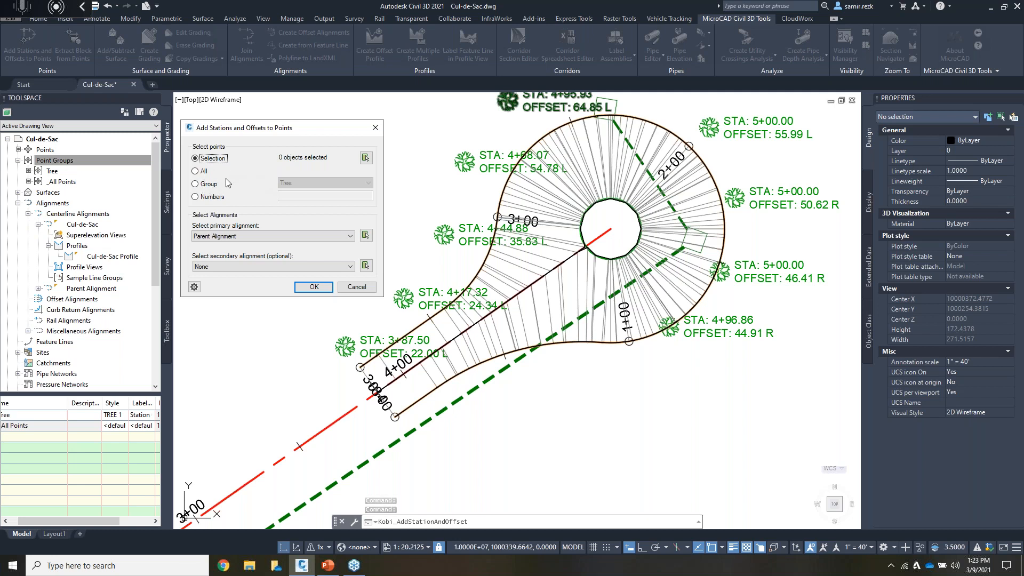
click(205, 184)
click(301, 183)
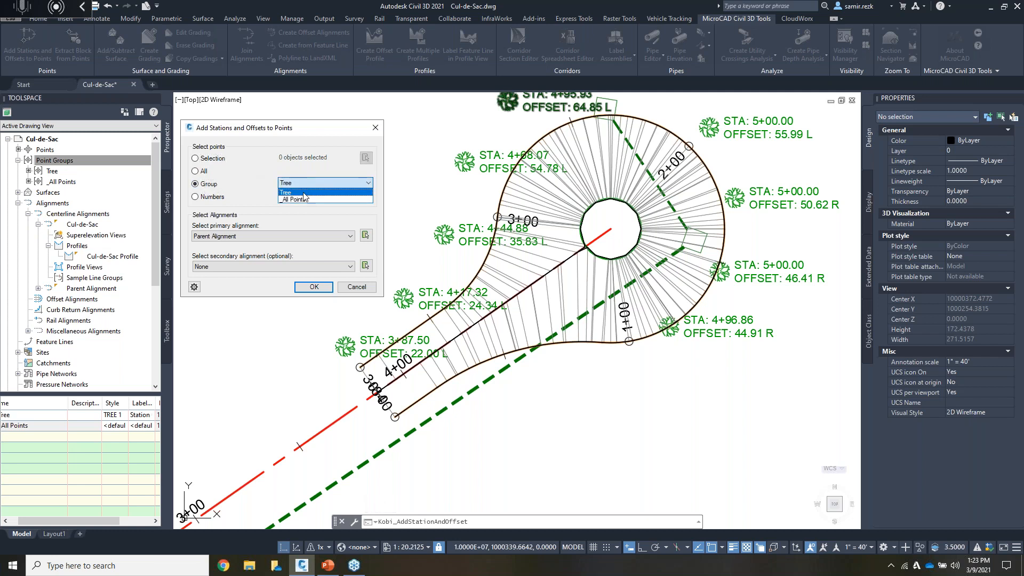
click(302, 193)
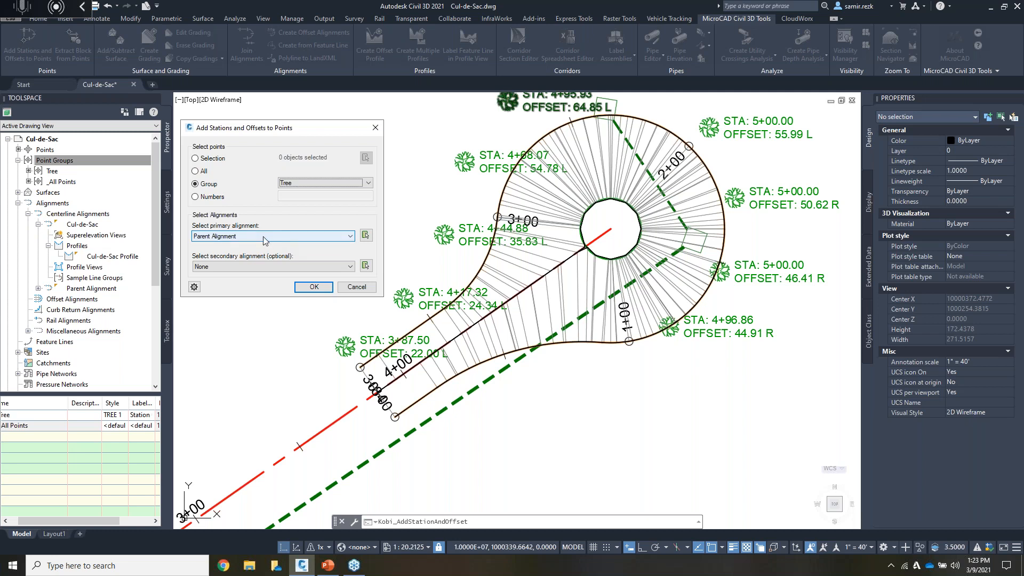
click(244, 238)
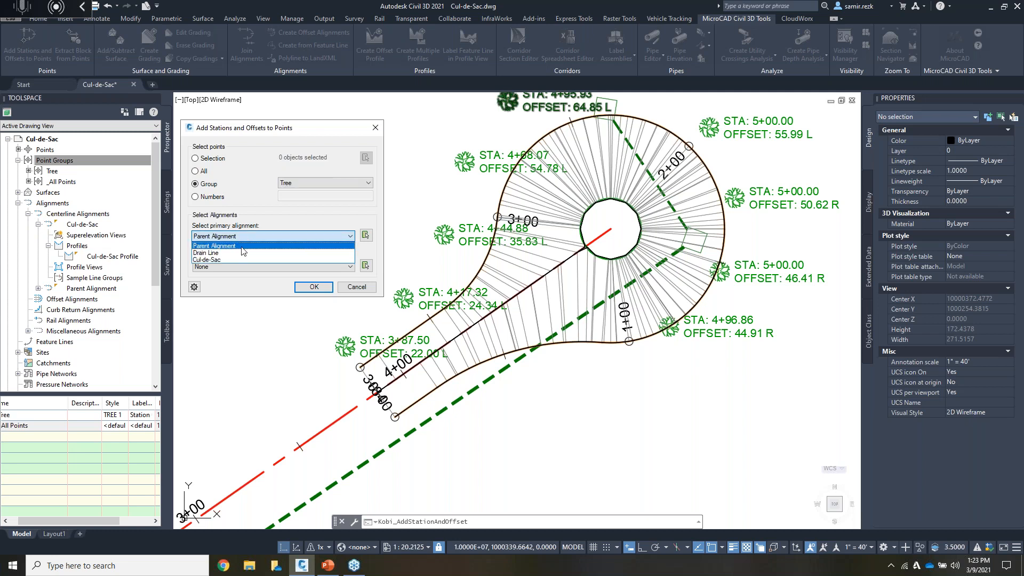
click(236, 259)
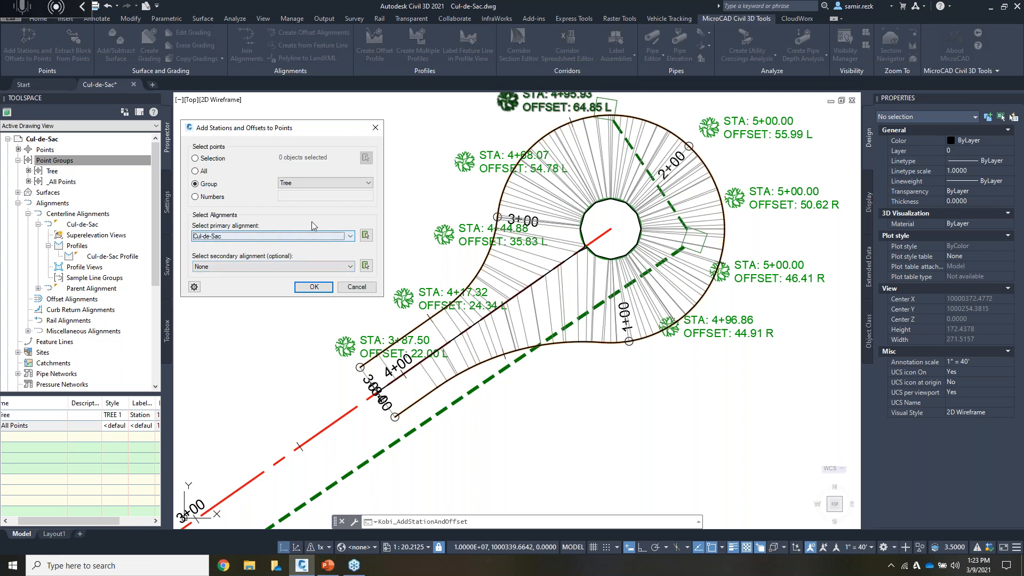
click(315, 287)
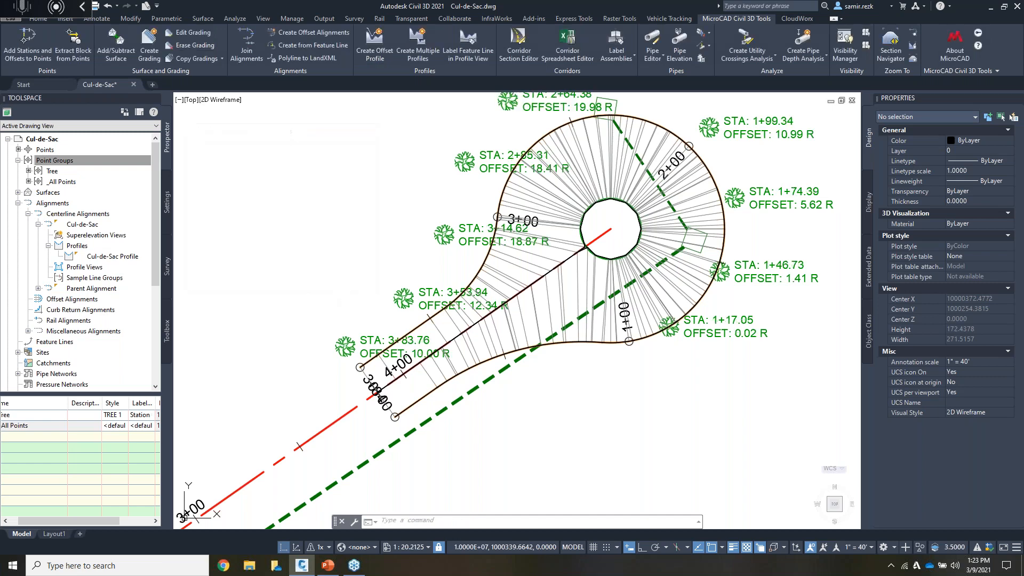
Step: Select the tree point at station 1+17.05 and examine its Kobi Station and Offset properties
scroll(746, 334, up, 2)
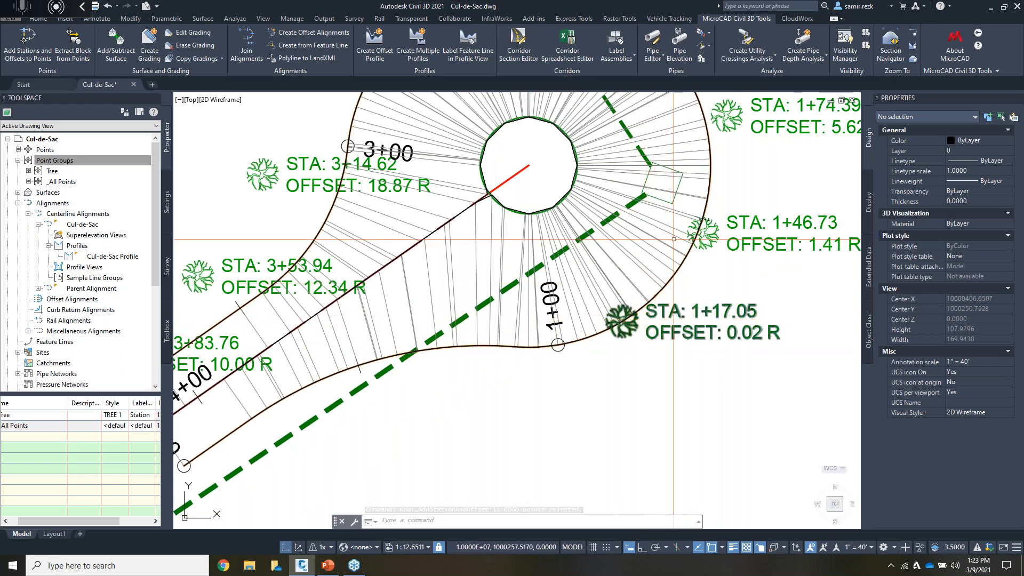
mouse_move(705, 311)
middle_down()
mouse_move(696, 299)
mouse_move(653, 290)
middle_up()
scroll(648, 324, down, 2)
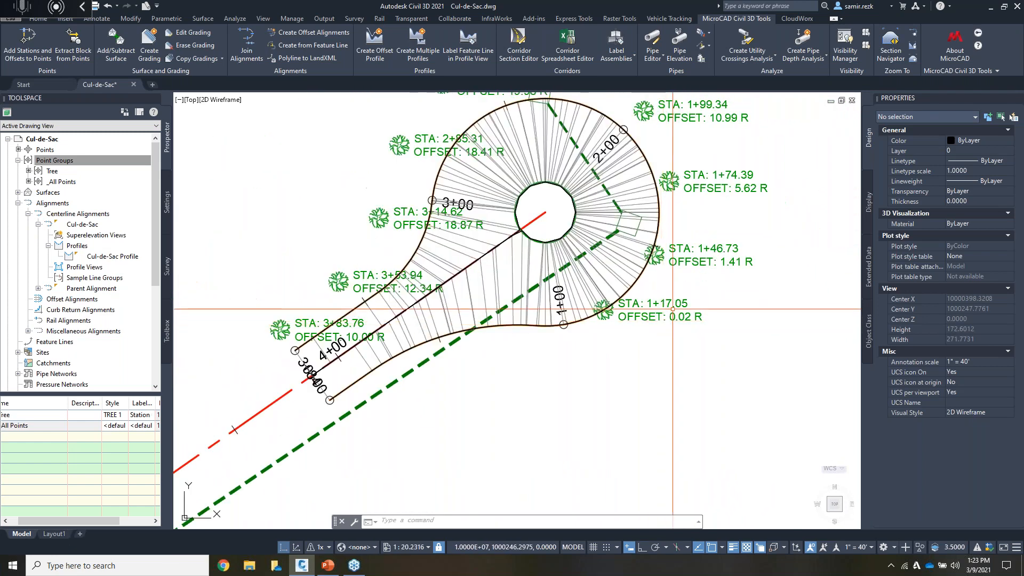
click(654, 323)
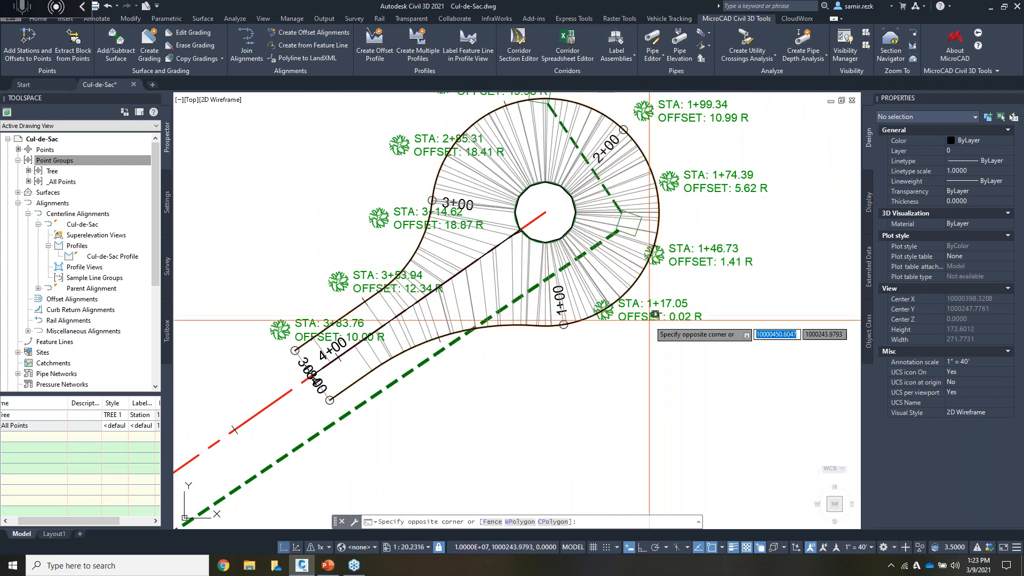
click(648, 320)
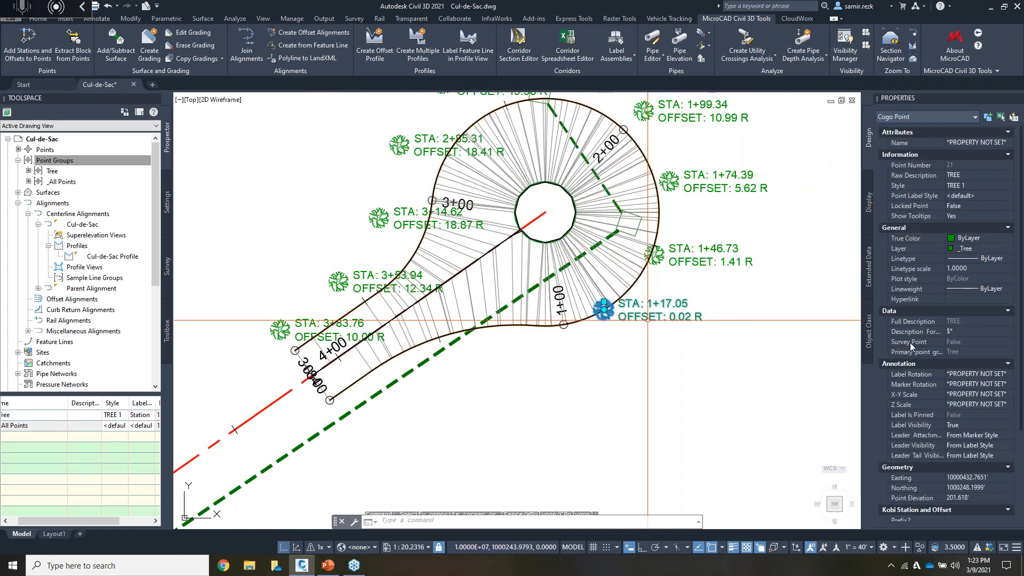
scroll(917, 342, down, 4)
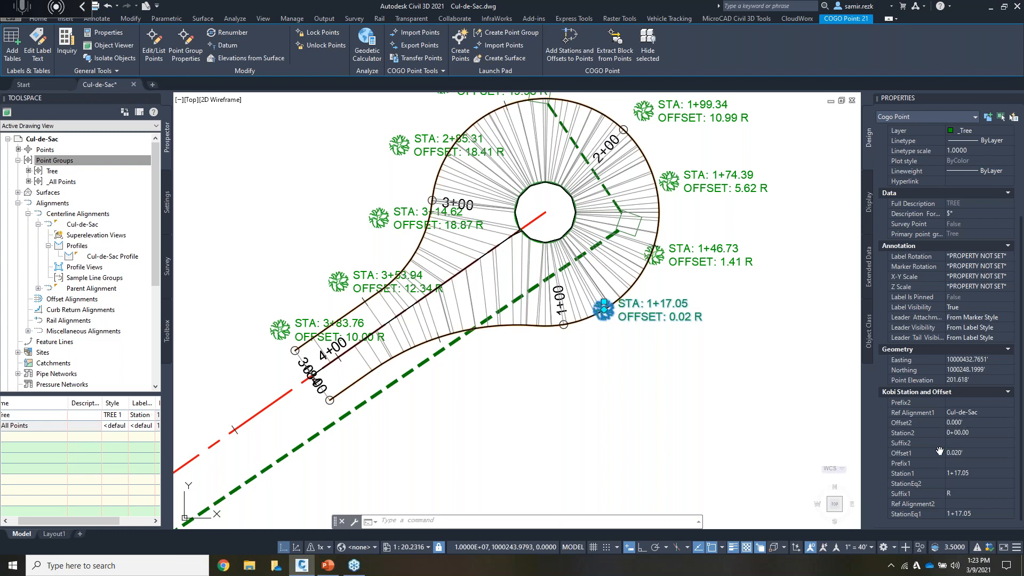
Step: Move the selected tree point outward from the cul-de-sac edge to about station 0+92, offset 15.3 R, and clear the selection
click(604, 310)
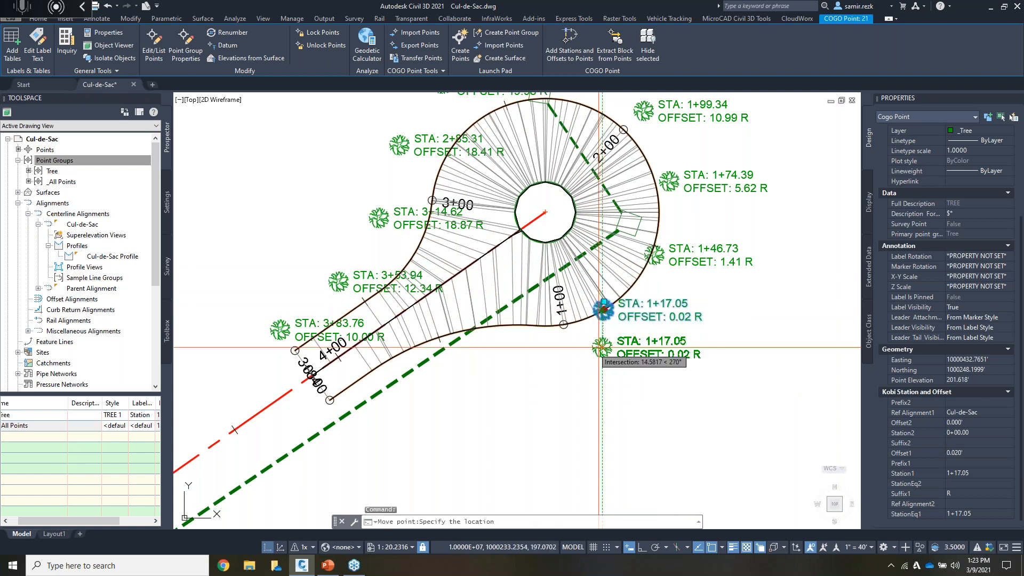
click(544, 366)
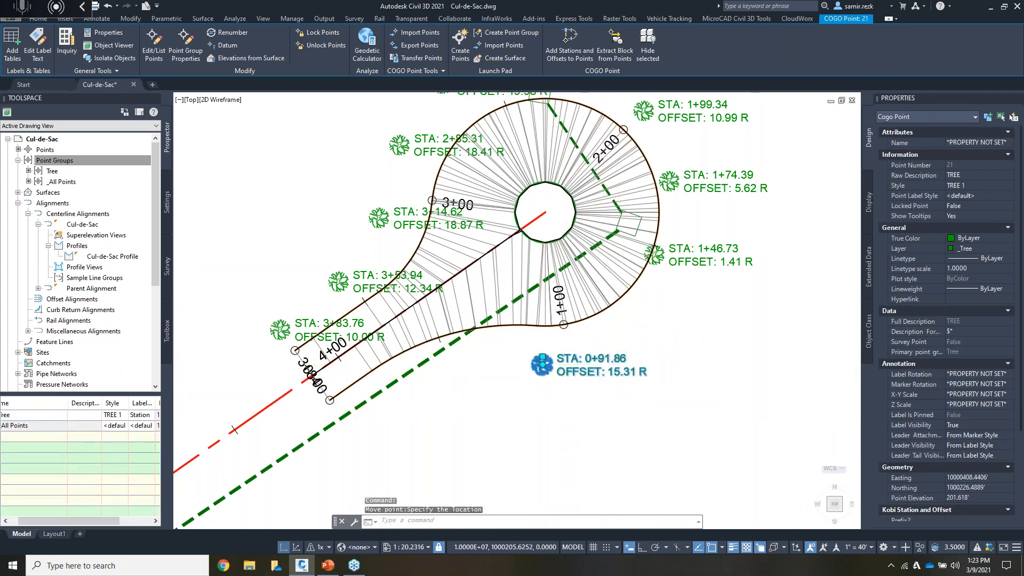
scroll(761, 413, down, 3)
scroll(717, 338, up, 3)
key(Escape)
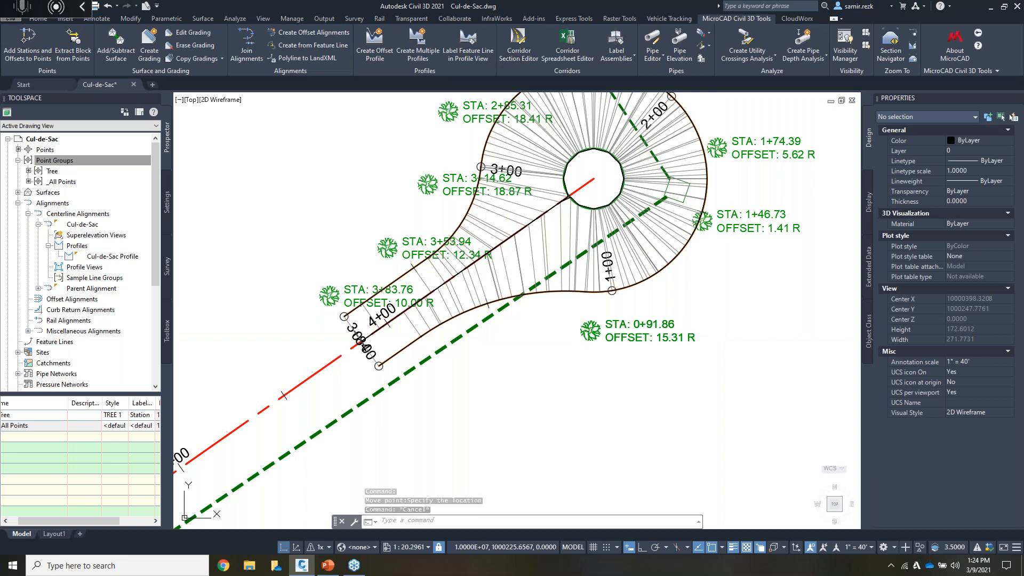
click(725, 315)
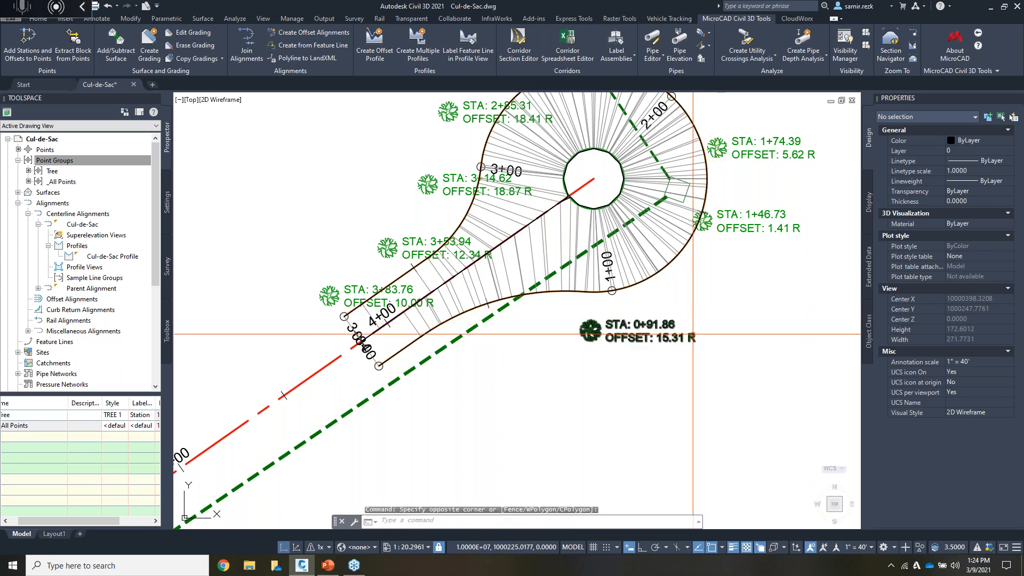
scroll(691, 332, down, 2)
middle_drag(715, 315, 680, 310)
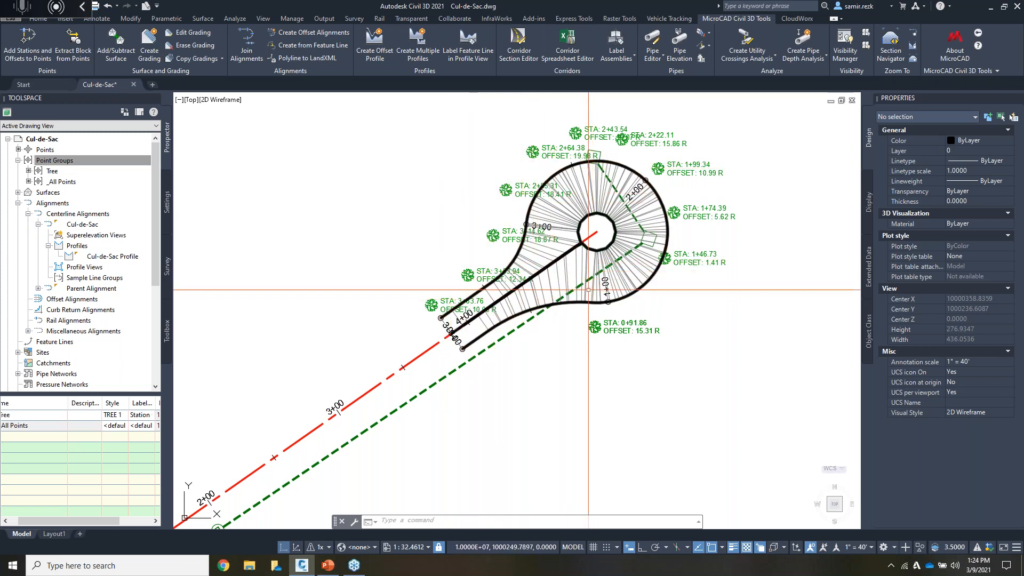
Step: Use Visibility Manager to hide the Cul-de-Sac Corridor, Parent Alignment, Drain Line pipe network and Tree point group
click(848, 52)
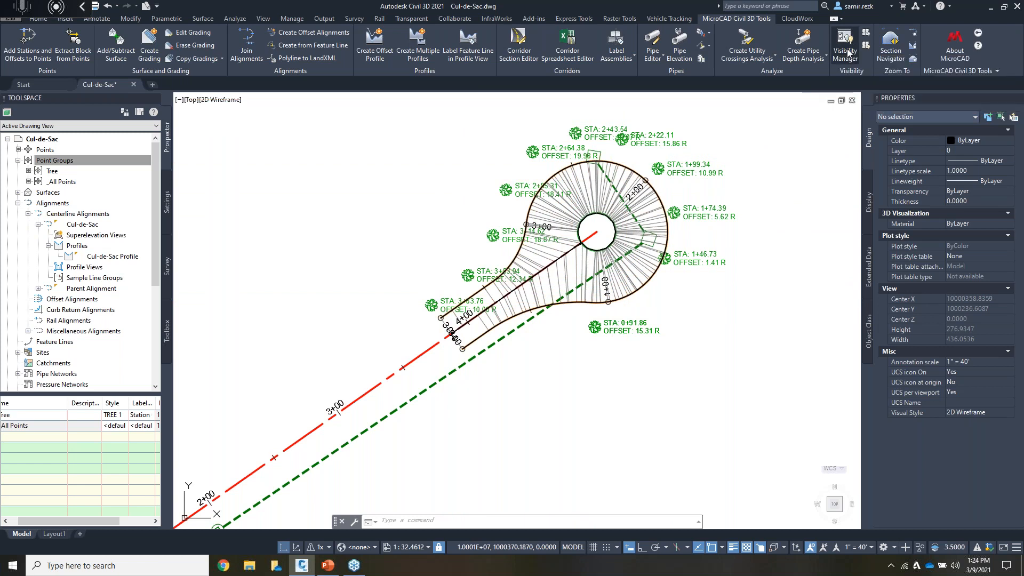
mouse_move(517, 180)
mouse_down()
mouse_move(334, 154)
mouse_move(273, 130)
mouse_up()
drag(318, 337, 395, 451)
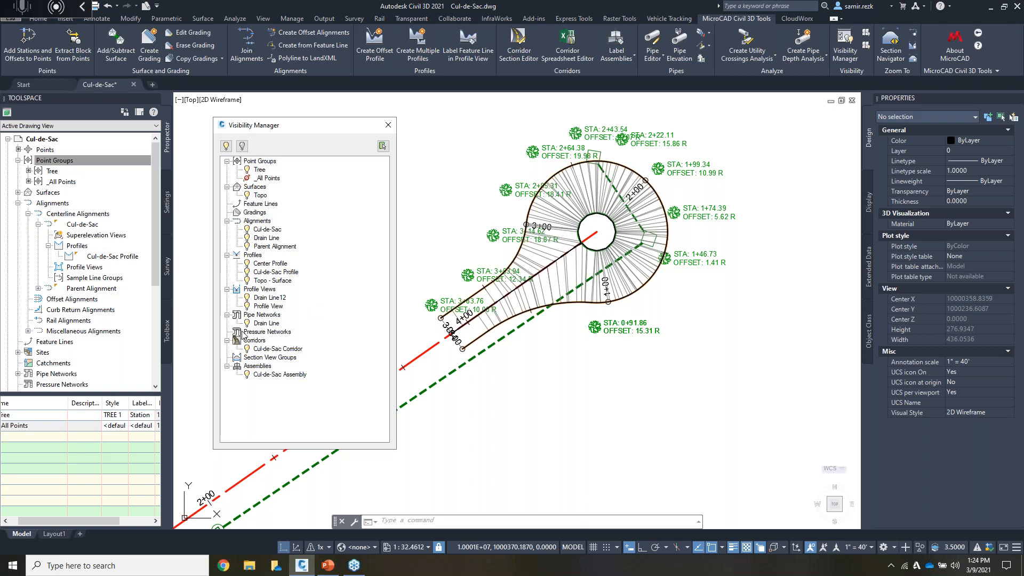
click(248, 349)
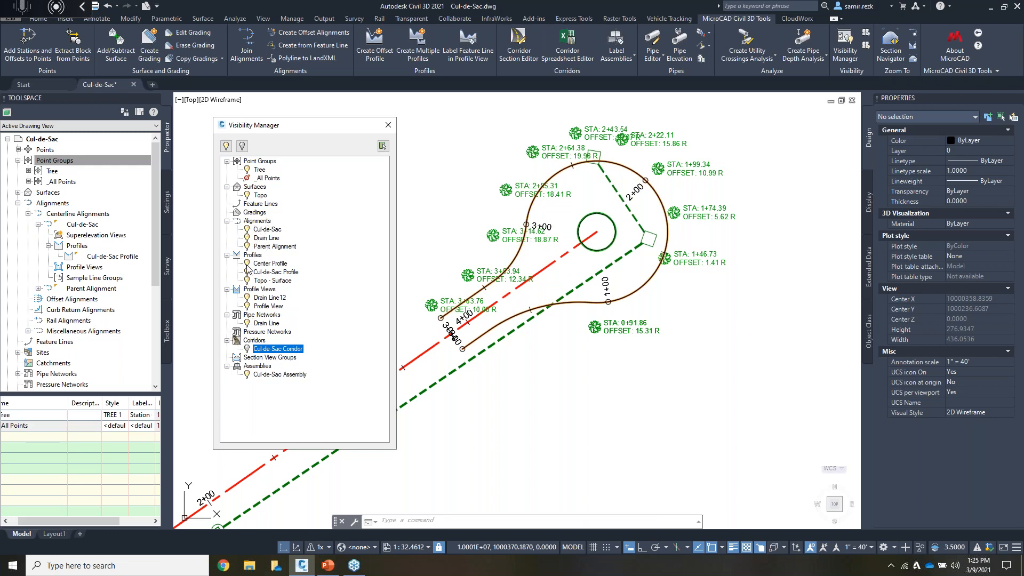
click(246, 247)
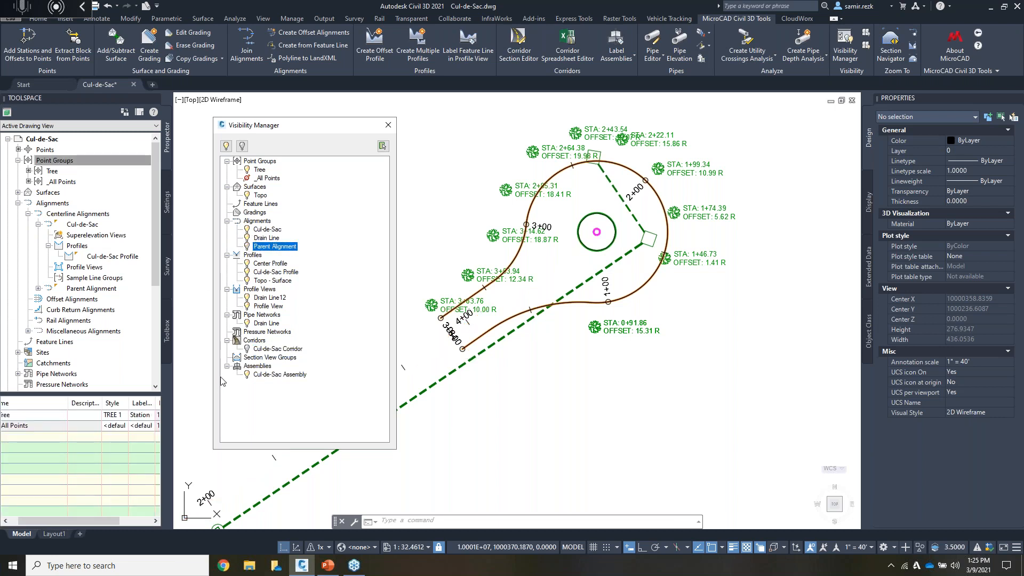
click(247, 324)
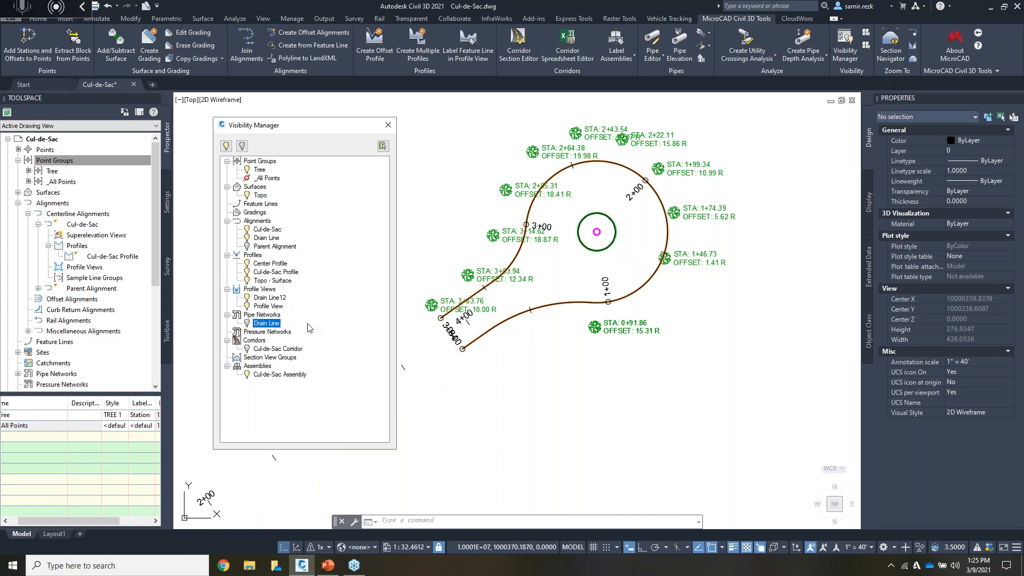
click(246, 169)
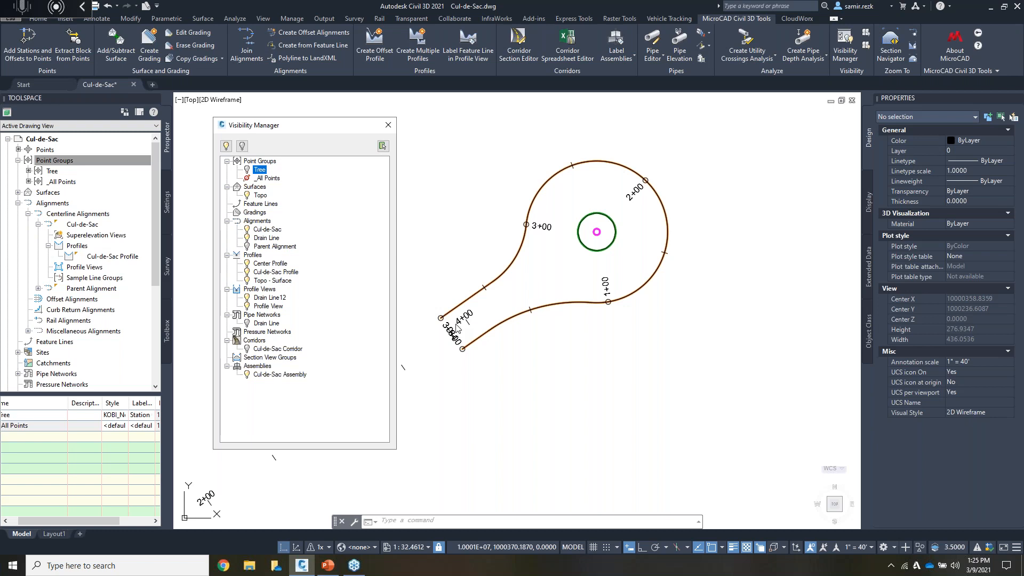
drag(324, 129, 757, 104)
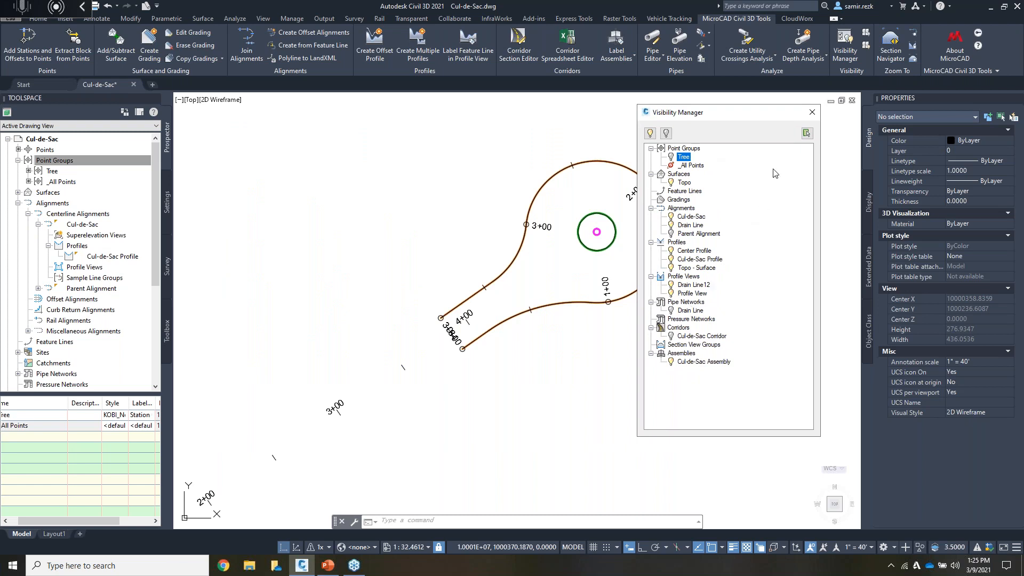
click(812, 112)
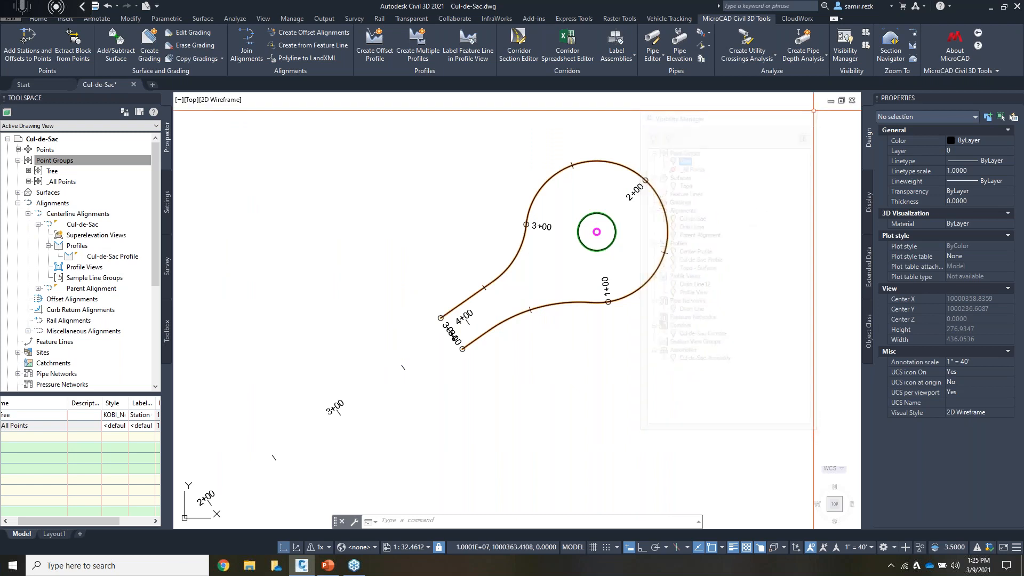
Step: Restore the visibility of all hidden Civil 3D objects in the drawing
click(866, 46)
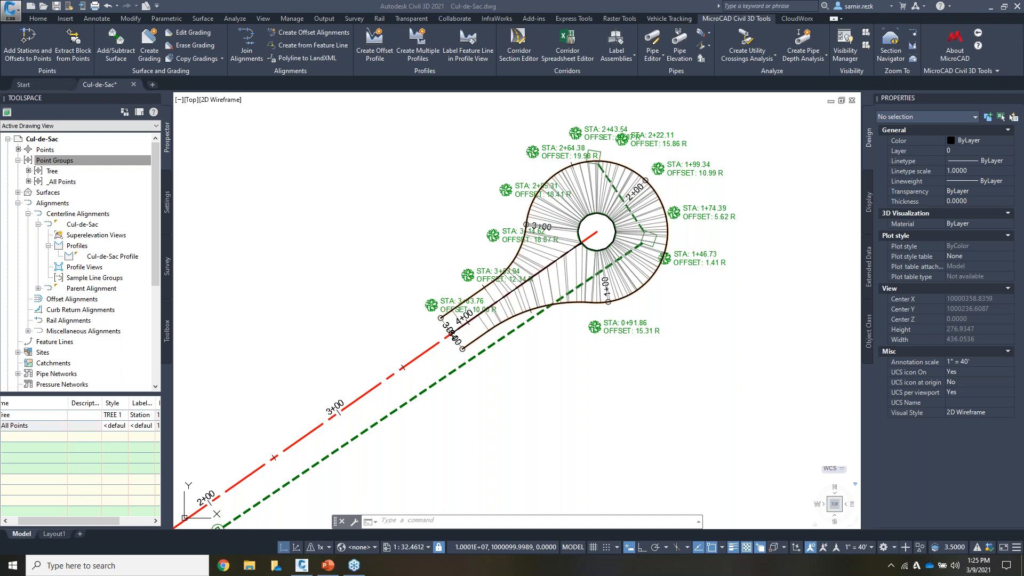
click(735, 340)
middle_drag(749, 313, 747, 316)
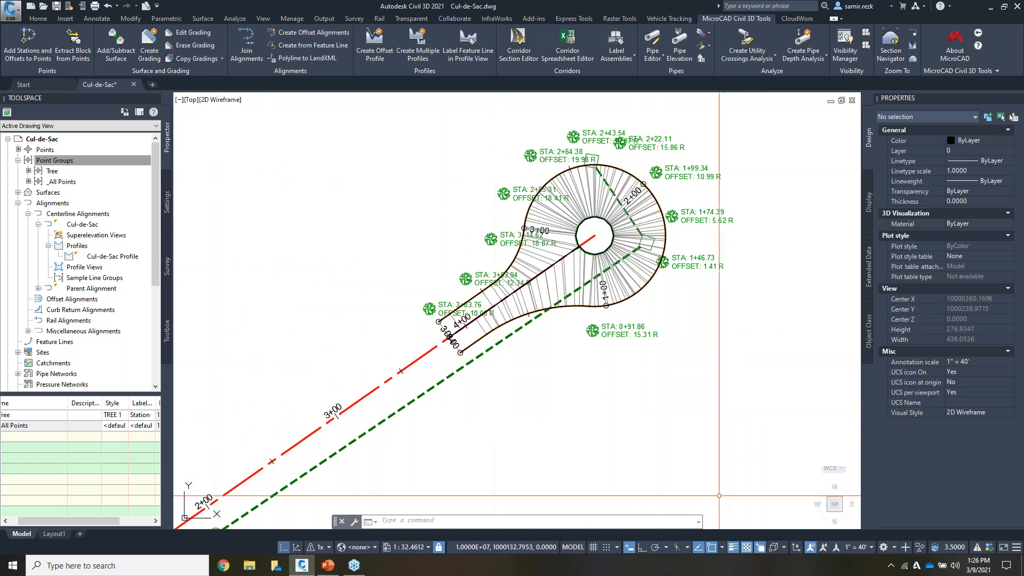
Step: Change the workspace to Drafting & Annotation and return it to Civil 3D
click(884, 547)
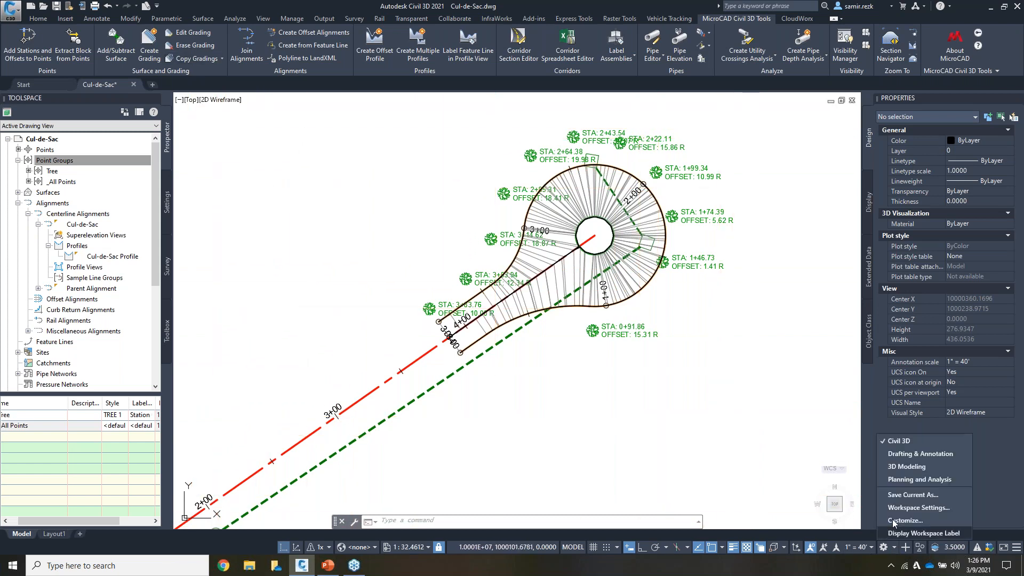
click(919, 454)
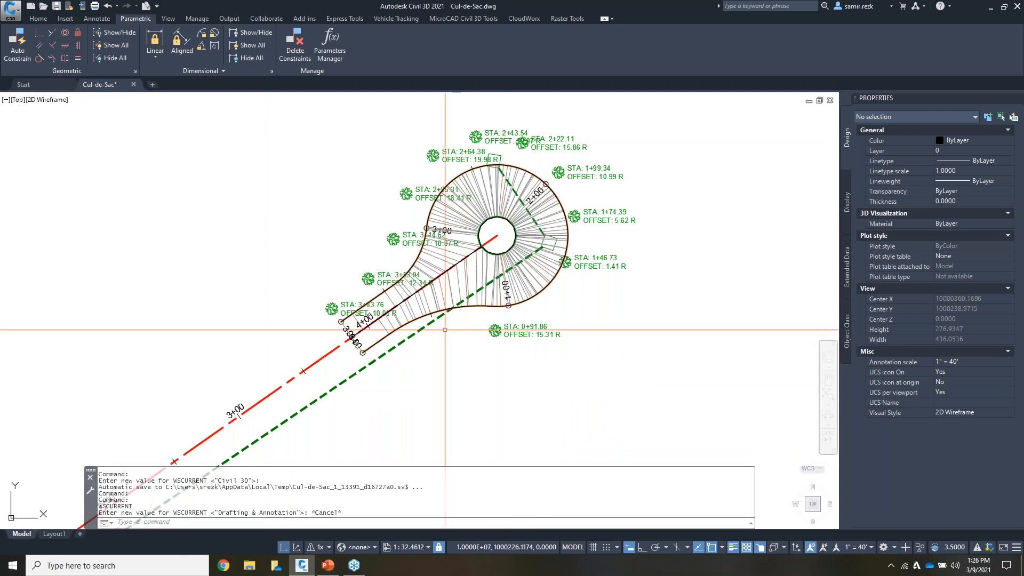
click(858, 548)
click(883, 547)
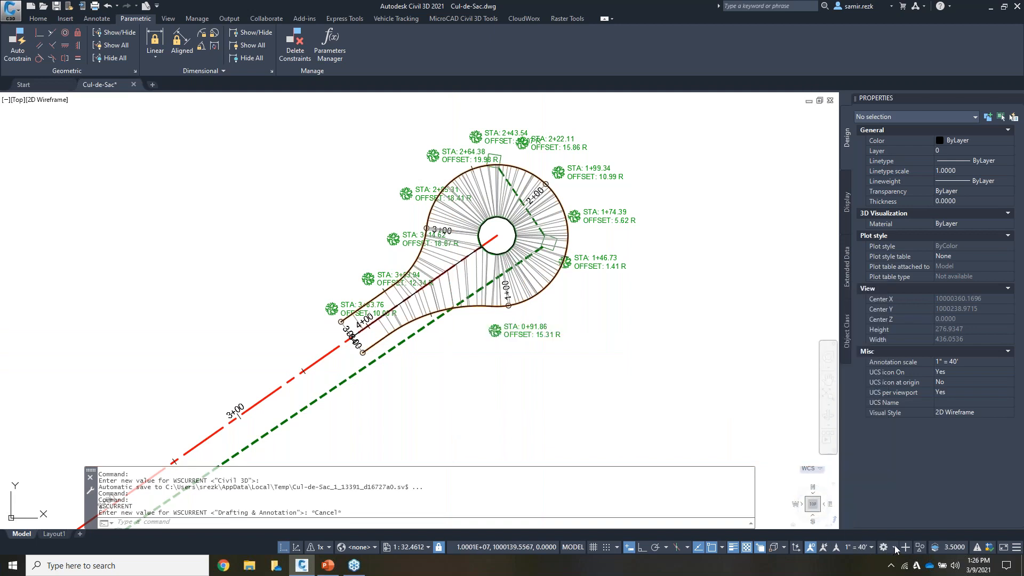
click(893, 548)
click(913, 441)
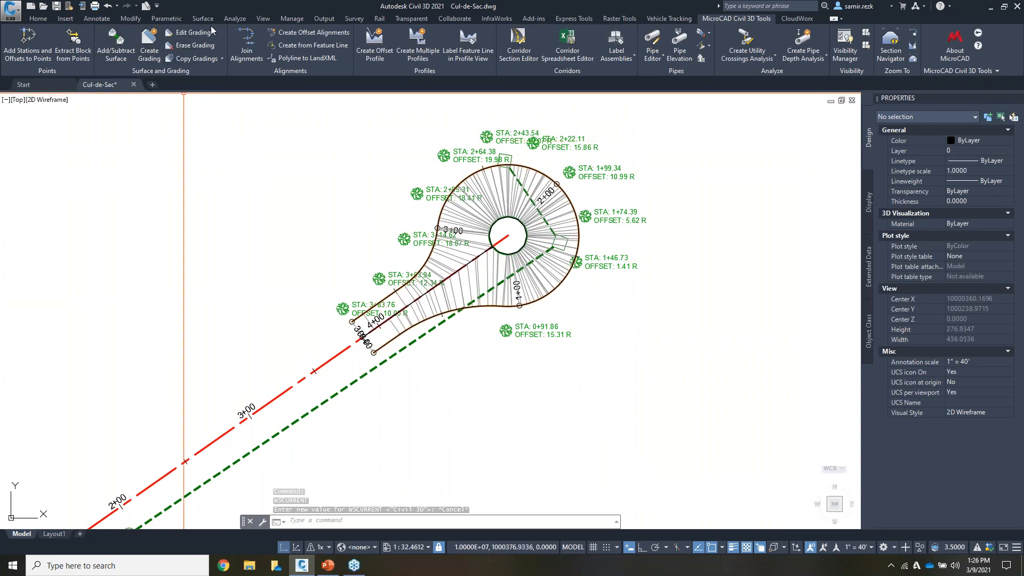
Step: Launch Dynamo, enlarge its window to examine the StationOffsetByLabel.dyn graph, and close it
click(293, 19)
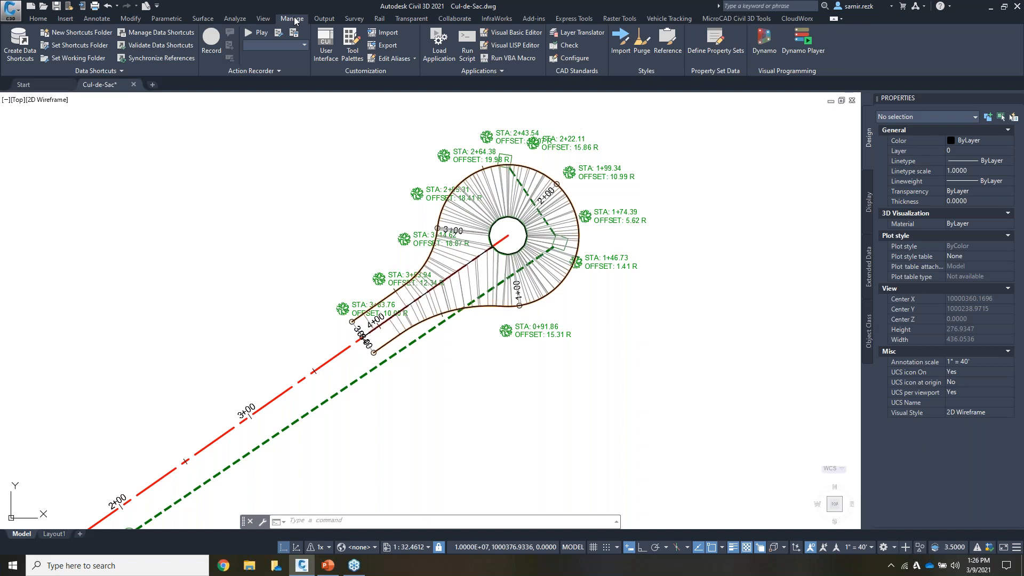
click(766, 43)
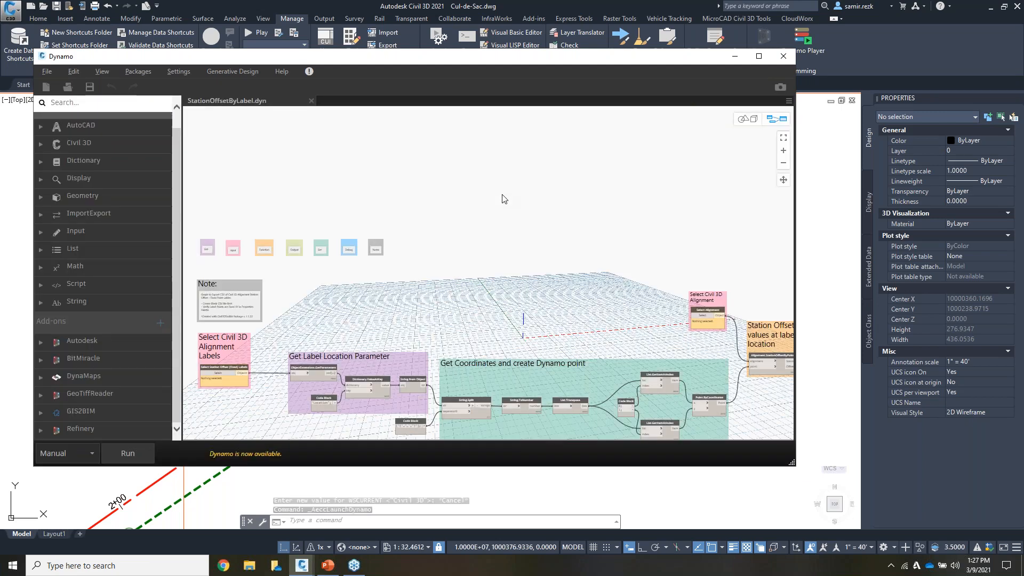
drag(633, 61, 695, 32)
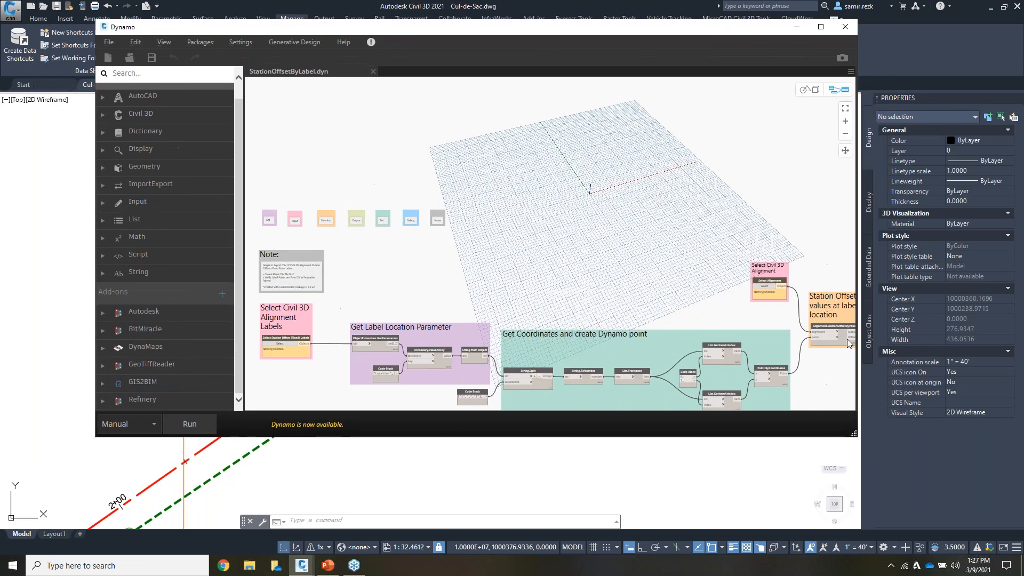
drag(854, 435, 889, 500)
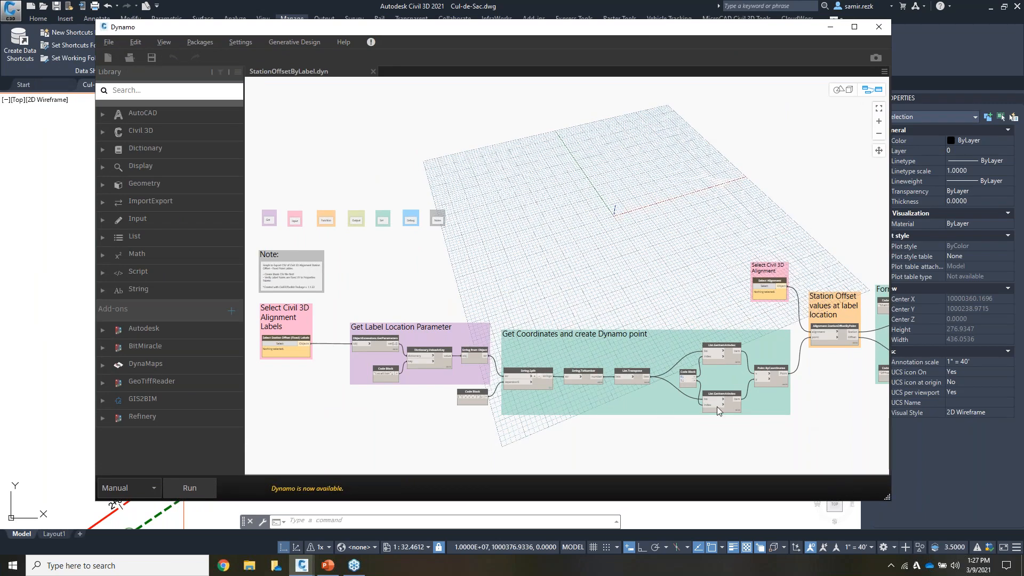
mouse_move(309, 351)
drag(578, 20, 576, 49)
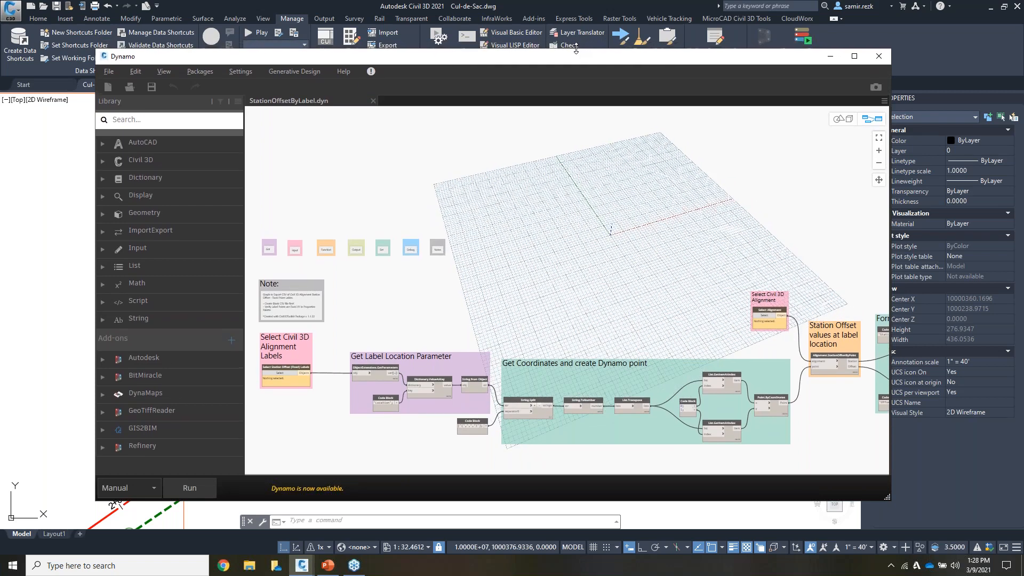
click(878, 57)
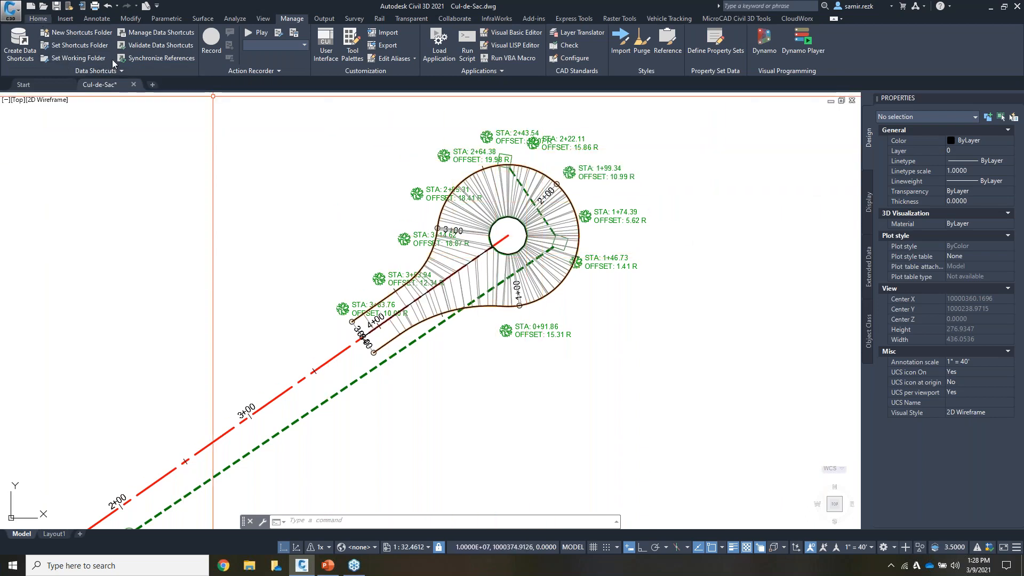
Step: Bring back the Home tools, switch to PowerPoint and start the slide show from the current slide
click(46, 18)
mouse_move(529, 311)
middle_down()
mouse_move(561, 291)
mouse_move(568, 307)
middle_up()
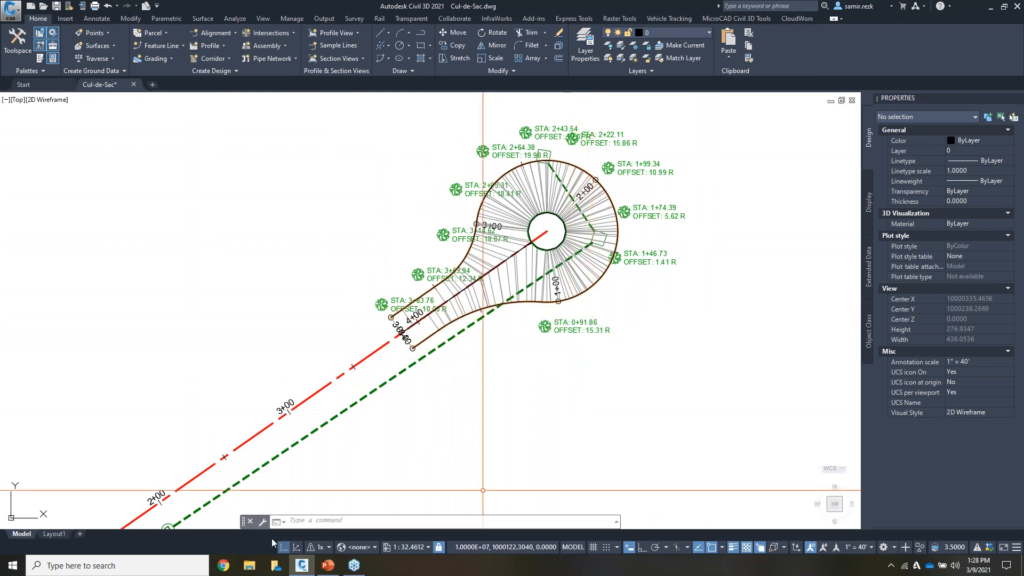
click(330, 569)
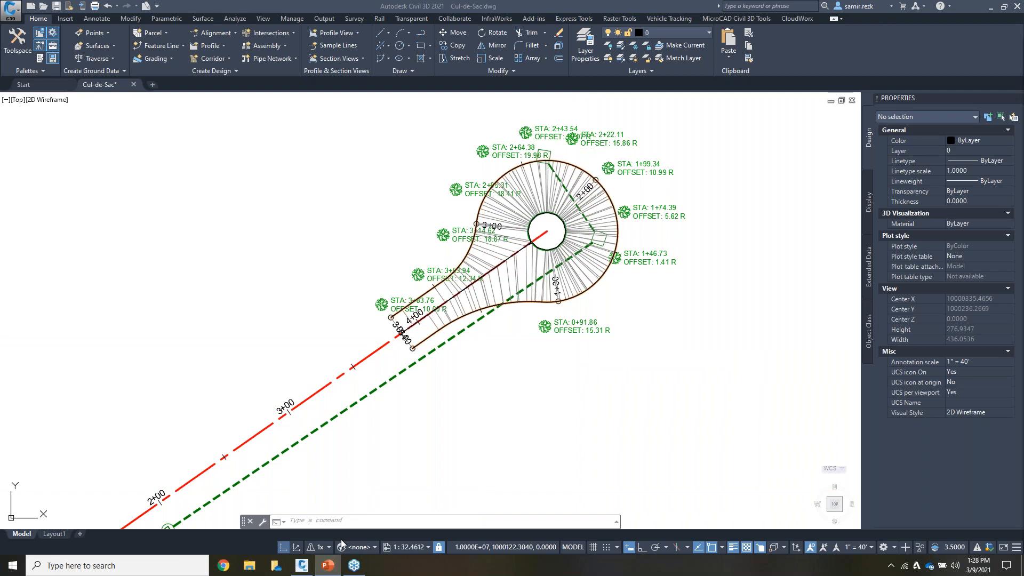
click(333, 568)
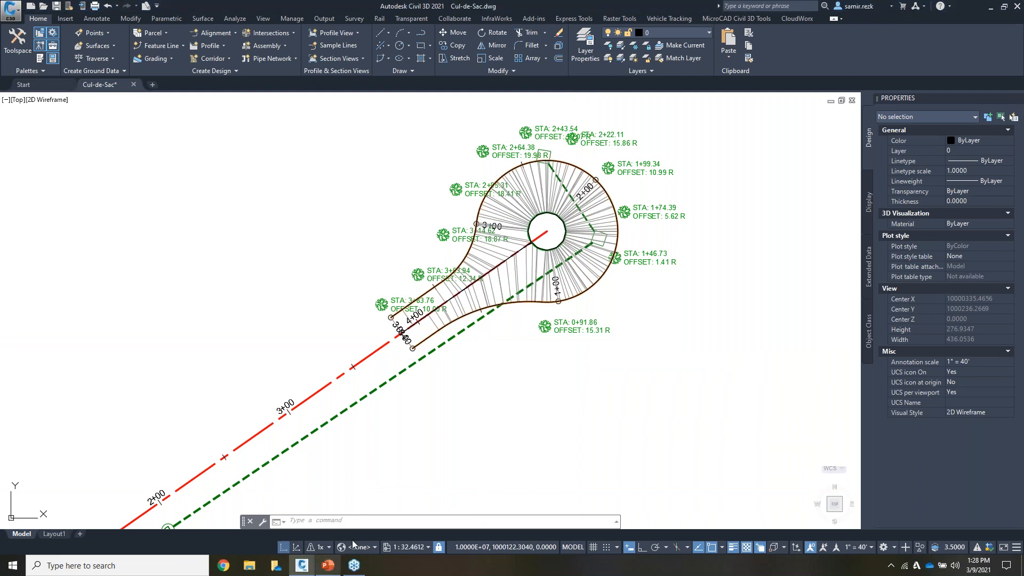
click(332, 567)
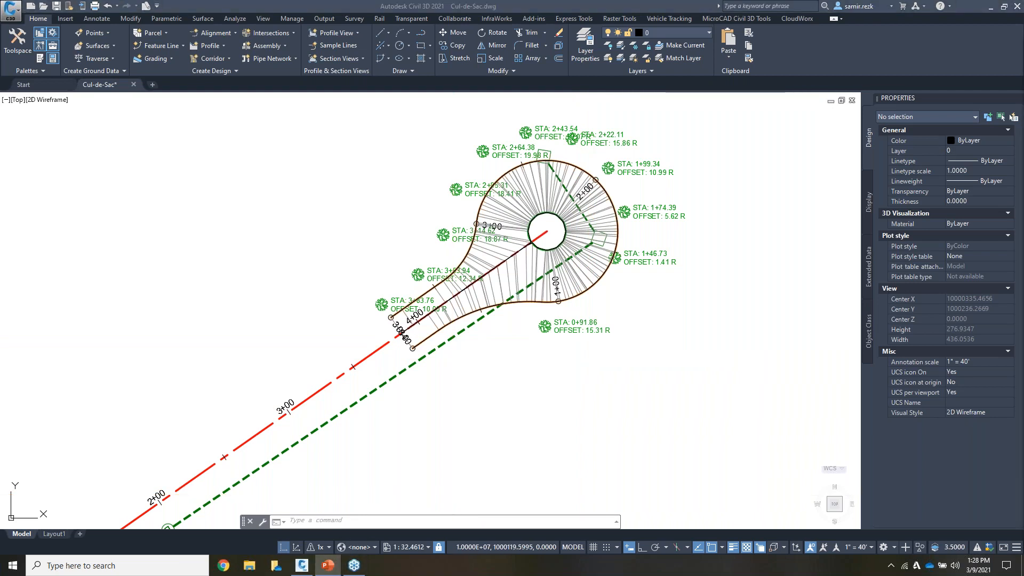
key(shift+F5)
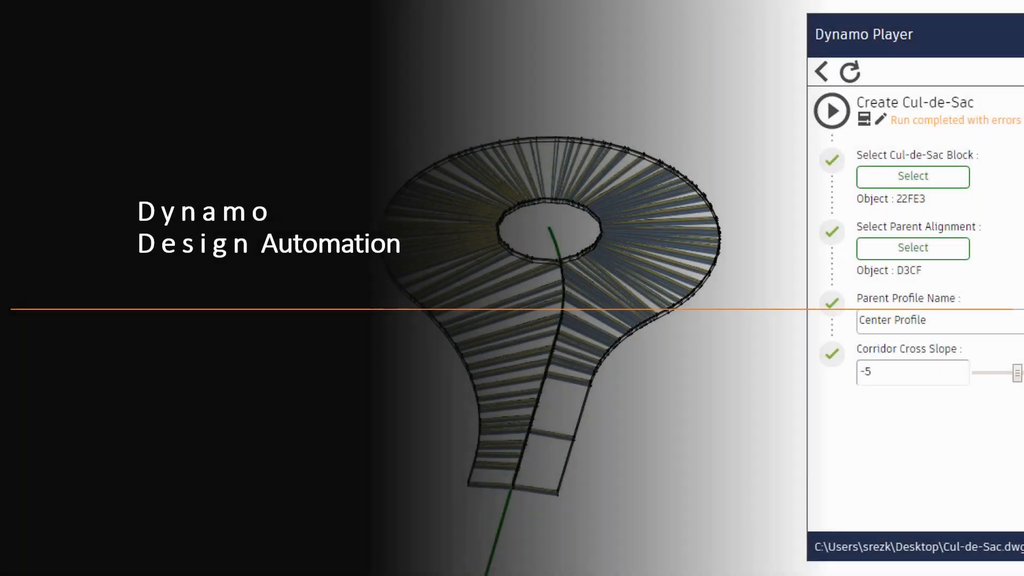